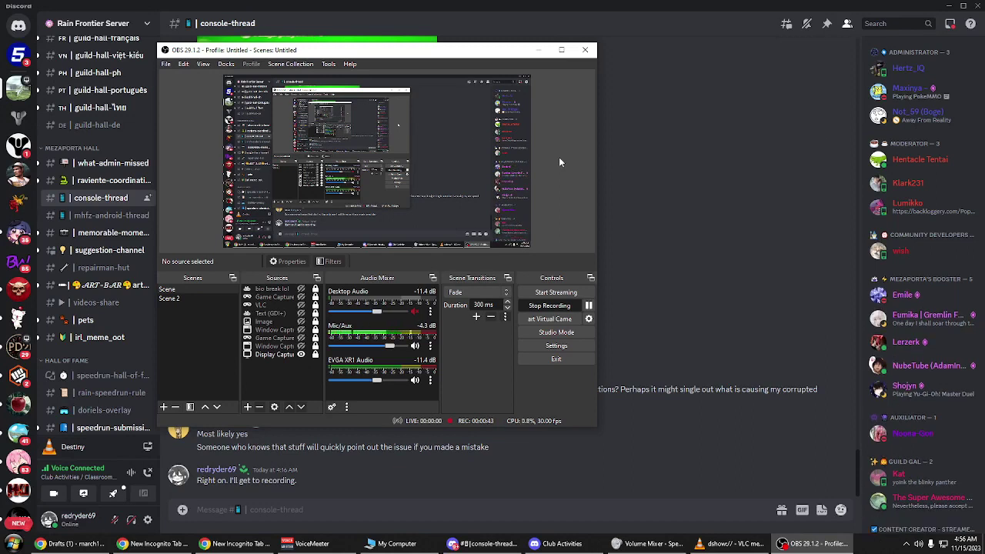
Step: Open the console-thread channel's pinned messages and find the PS3 installation instructions for Monster Hunter Frontier Z
{"action": "left_click_drag", "start_coordinate": [431, 49], "coordinate": [971, 70]}
{"action": "key", "text": "super+Down"}
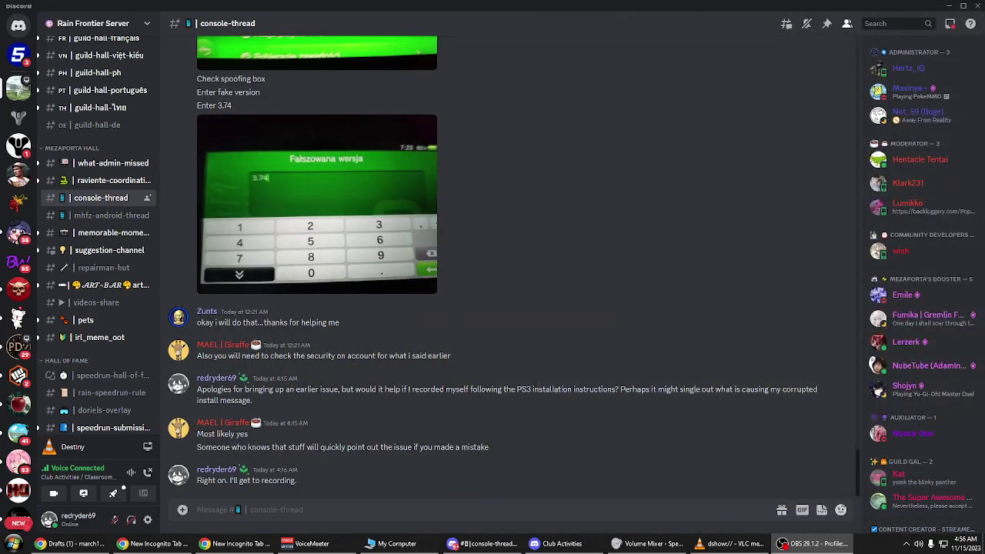
{"action": "left_click", "coordinate": [827, 24]}
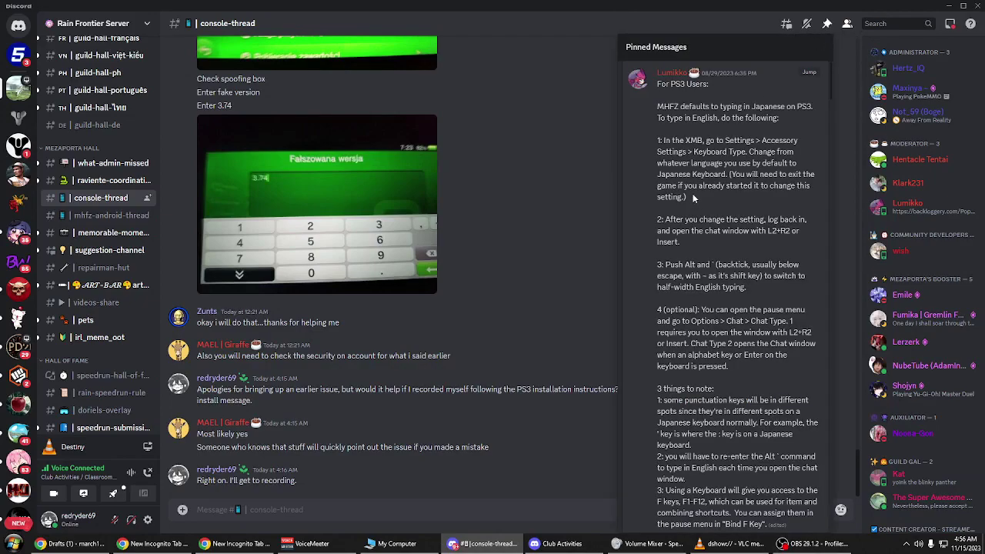
{"action": "scroll", "coordinate": [702, 215], "scroll_direction": "down", "scroll_amount": 5}
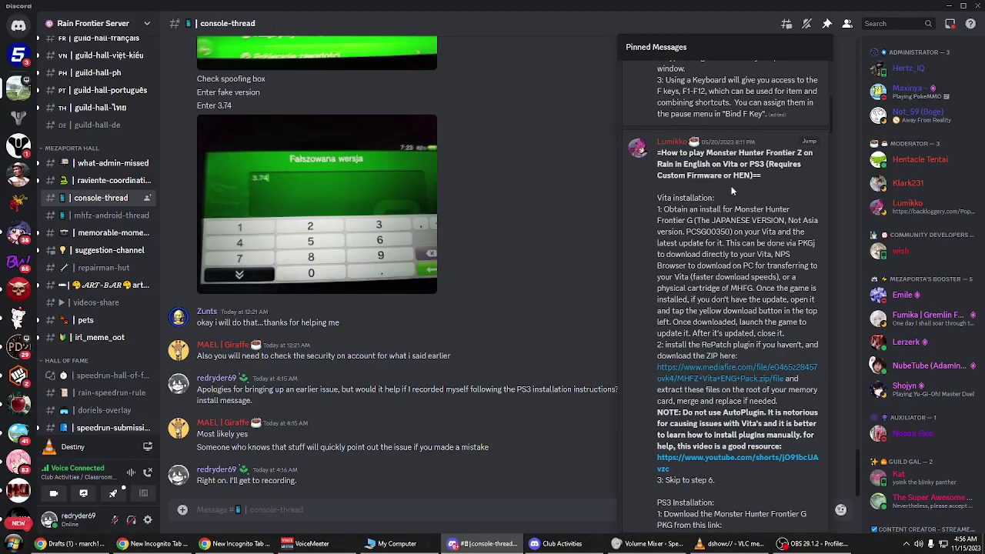
{"action": "scroll", "coordinate": [732, 190], "scroll_direction": "down", "scroll_amount": 5}
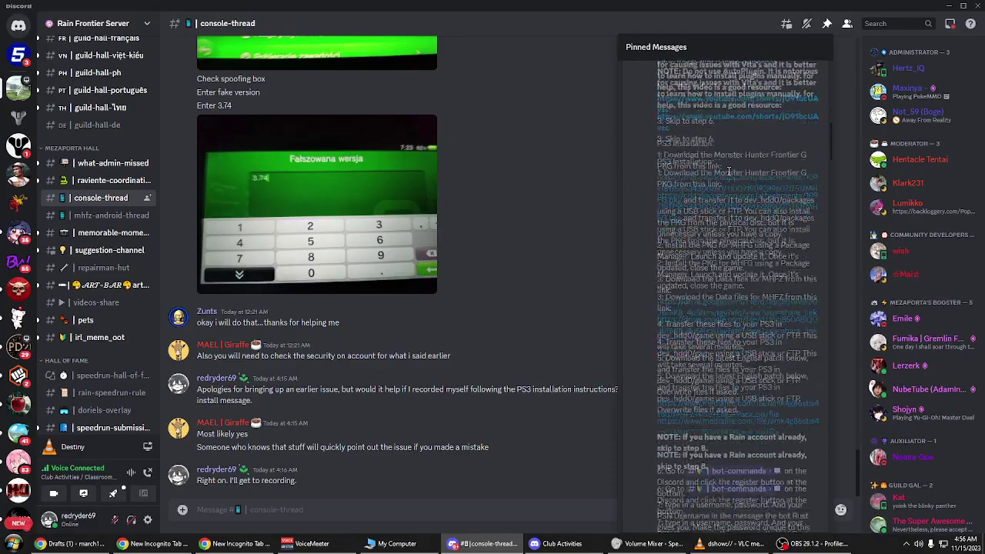
{"action": "scroll", "coordinate": [729, 171], "scroll_direction": "up", "scroll_amount": 5}
{"action": "scroll", "coordinate": [716, 201], "scroll_direction": "down", "scroll_amount": 2}
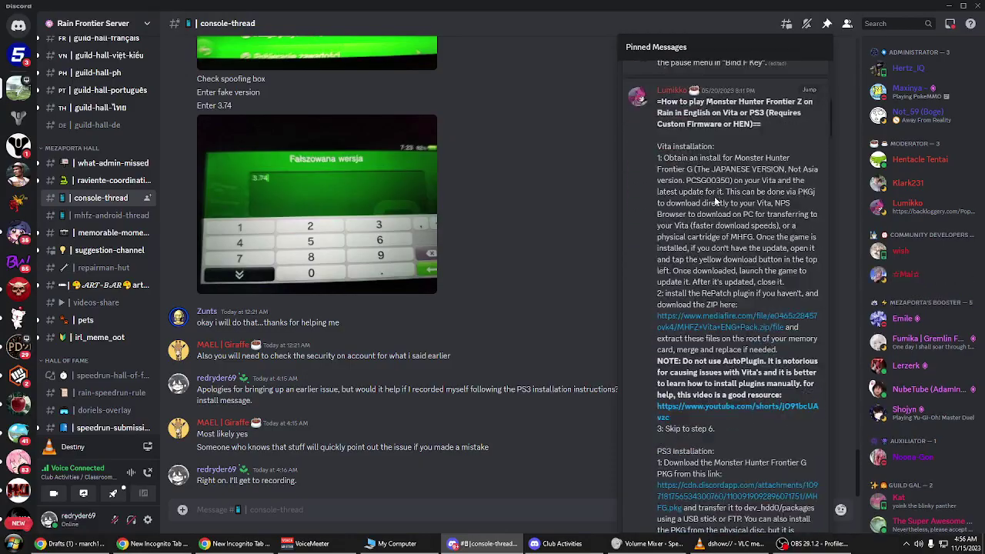
{"action": "scroll", "coordinate": [716, 202], "scroll_direction": "down", "scroll_amount": 4}
{"action": "scroll", "coordinate": [716, 190], "scroll_direction": "down", "scroll_amount": 2}
{"action": "left_click_drag", "start_coordinate": [664, 89], "coordinate": [737, 98]}
{"action": "left_click", "coordinate": [737, 96]}
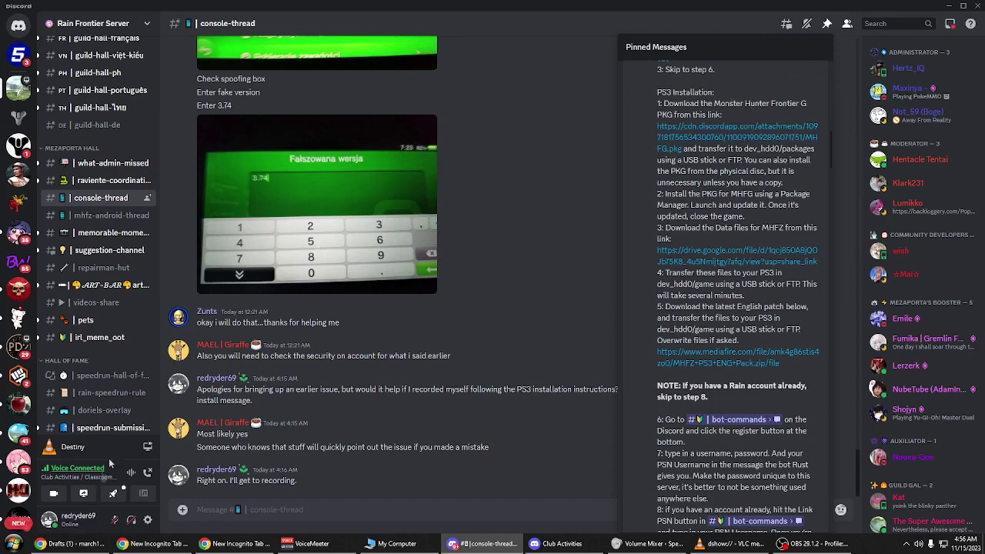
Step: Create a folder named "$ Fresh Start" in Downloads, open it, and return to the pinned instructions
{"action": "left_click", "coordinate": [394, 544]}
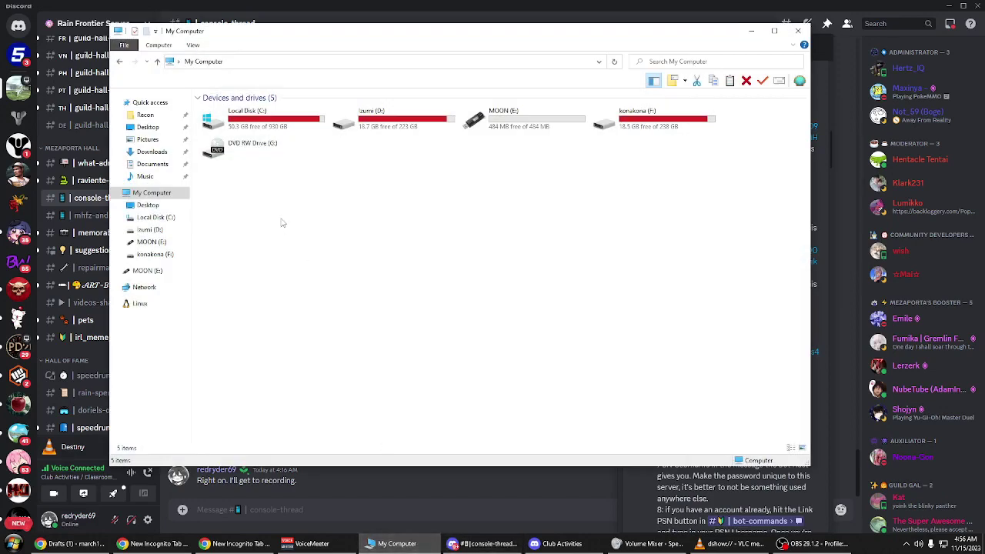
{"action": "left_click", "coordinate": [147, 152]}
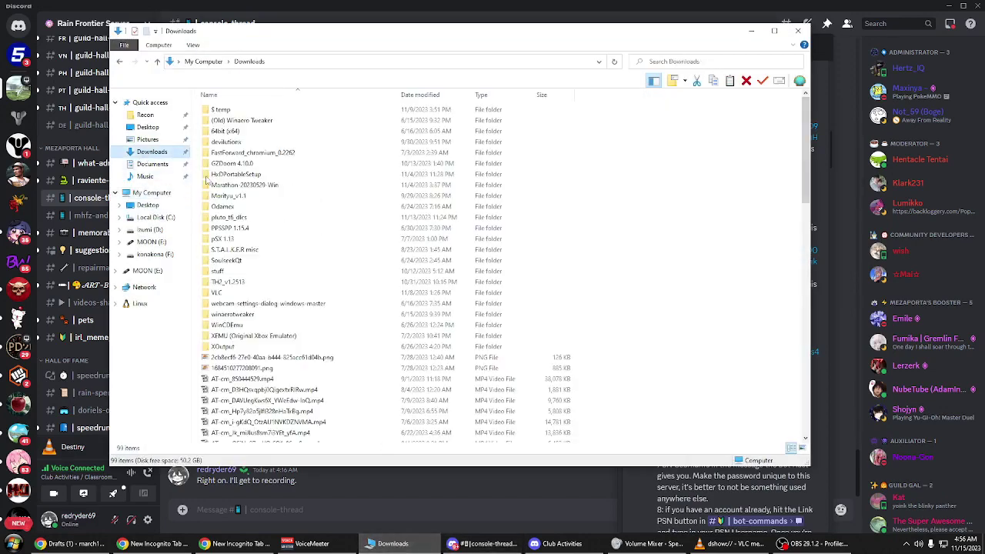
{"action": "right_click", "coordinate": [689, 208]}
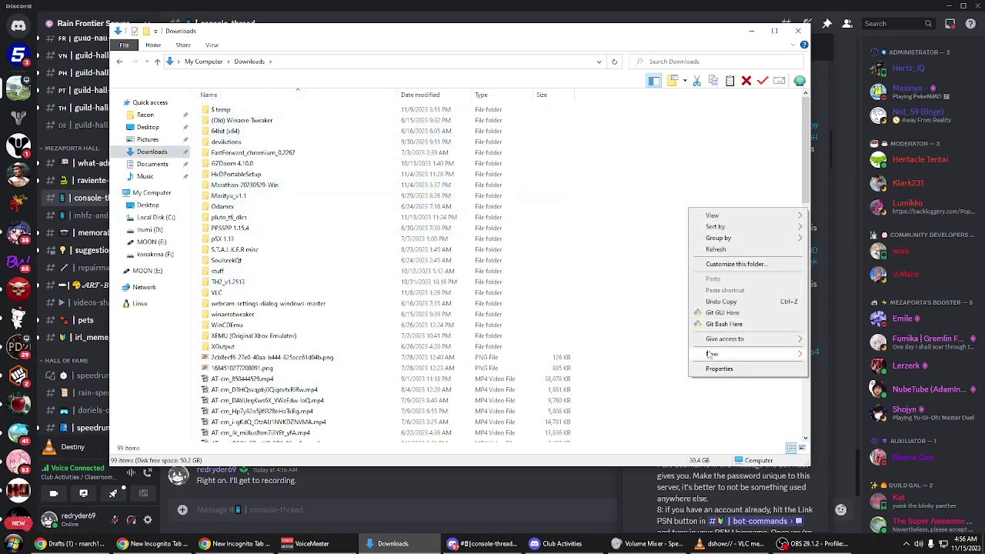
{"action": "mouse_move", "coordinate": [713, 356]}
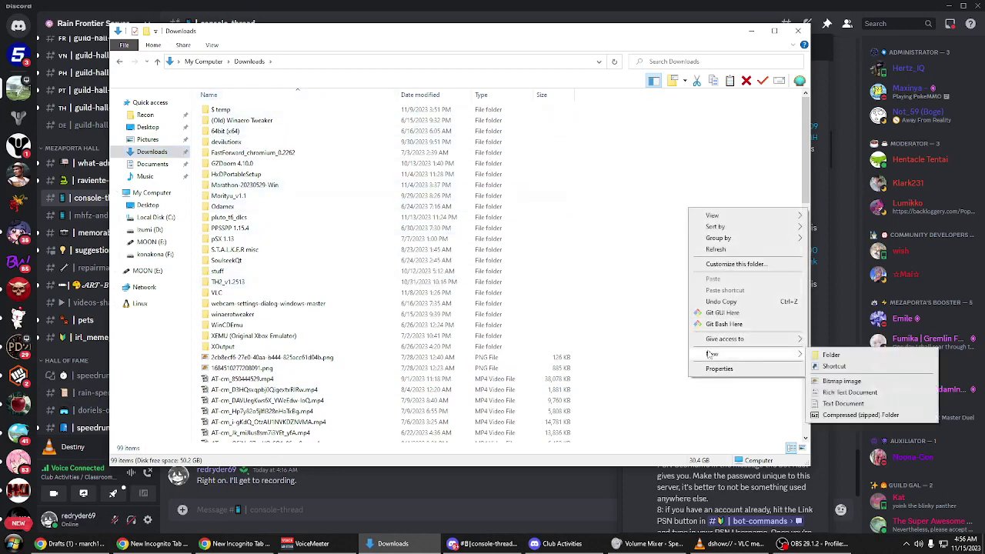
{"action": "left_click", "coordinate": [833, 356]}
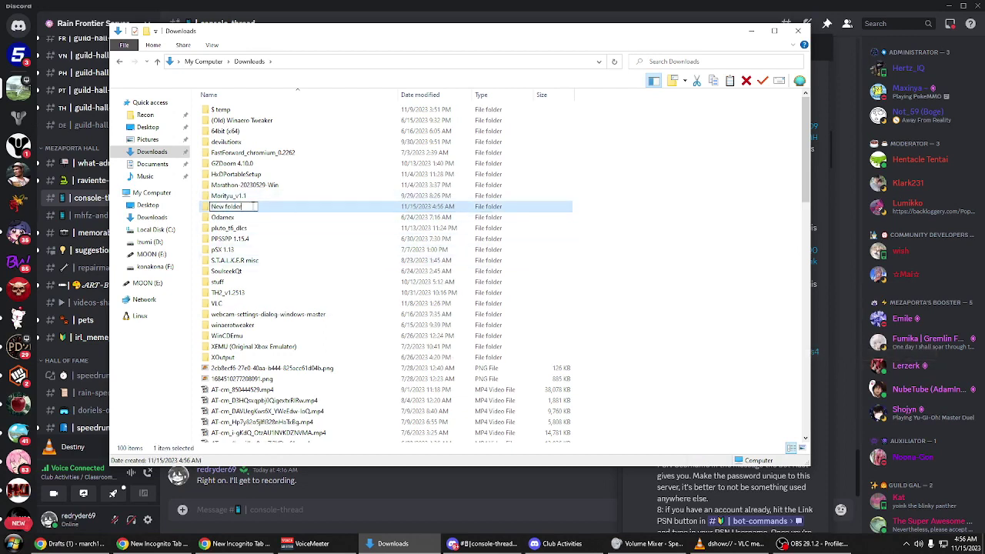
{"action": "key", "text": "BackSpace"}
{"action": "key", "text": "BackSpace"}
{"action": "key", "text": "BackSpace"}
{"action": "key", "text": "BackSpace"}
{"action": "key", "text": "BackSpace"}
{"action": "key", "text": "BackSpace"}
{"action": "key", "text": "BackSpace"}
{"action": "key", "text": "BackSpace"}
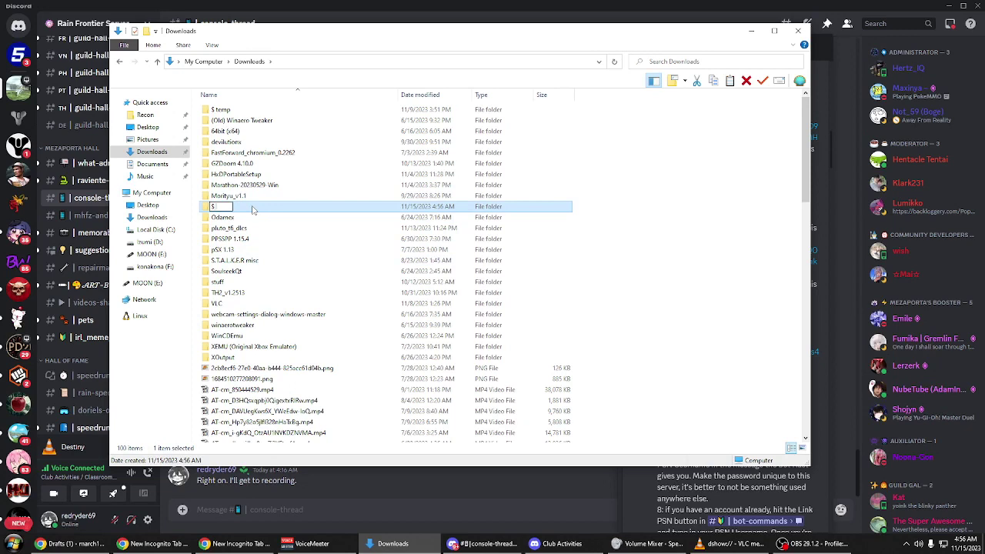
{"action": "type", "text": "$ Fresh Start"}
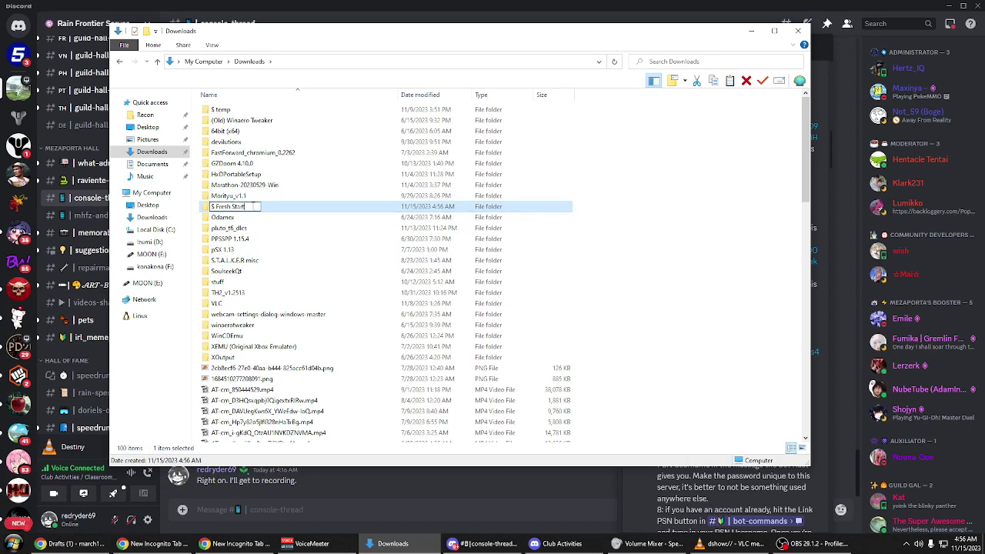
{"action": "key", "text": "Return"}
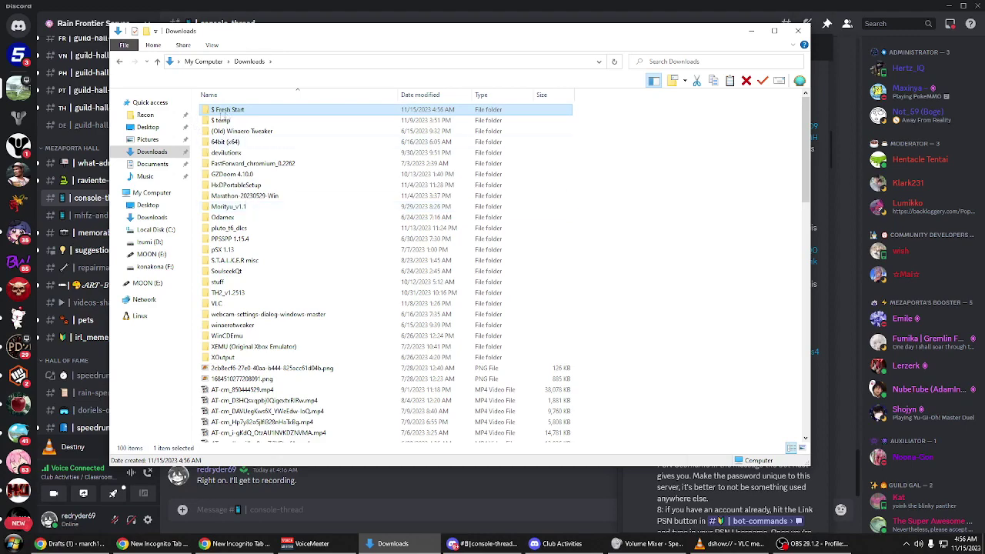
{"action": "double_click", "coordinate": [228, 110]}
{"action": "left_click_drag", "start_coordinate": [341, 32], "coordinate": [273, 48]}
{"action": "left_click", "coordinate": [782, 75]}
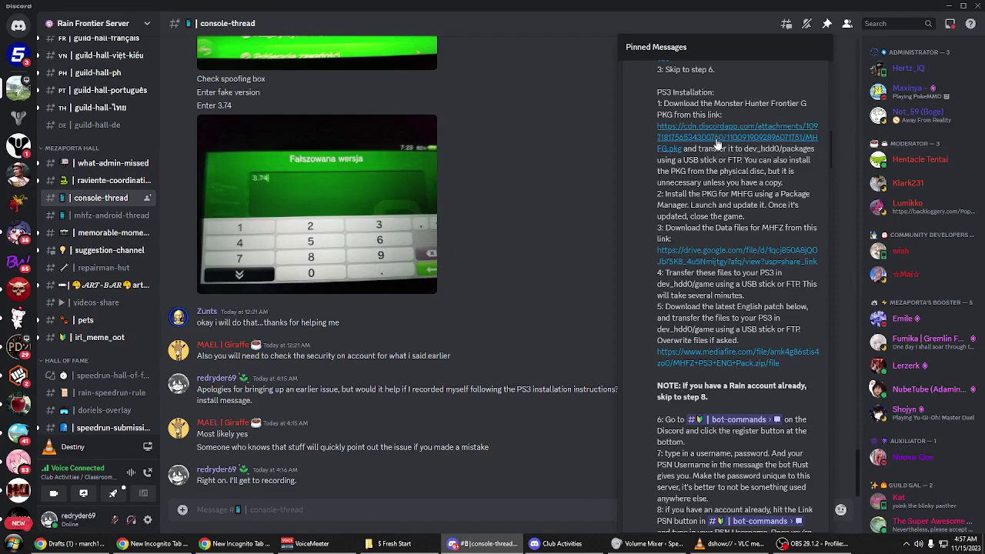
Step: Download the Monster Hunter Frontier G package from the step 1 link into Downloads > $ Fresh Start as "MHFG (1).pkg"
{"action": "left_click", "coordinate": [716, 143]}
{"action": "left_click", "coordinate": [514, 307]}
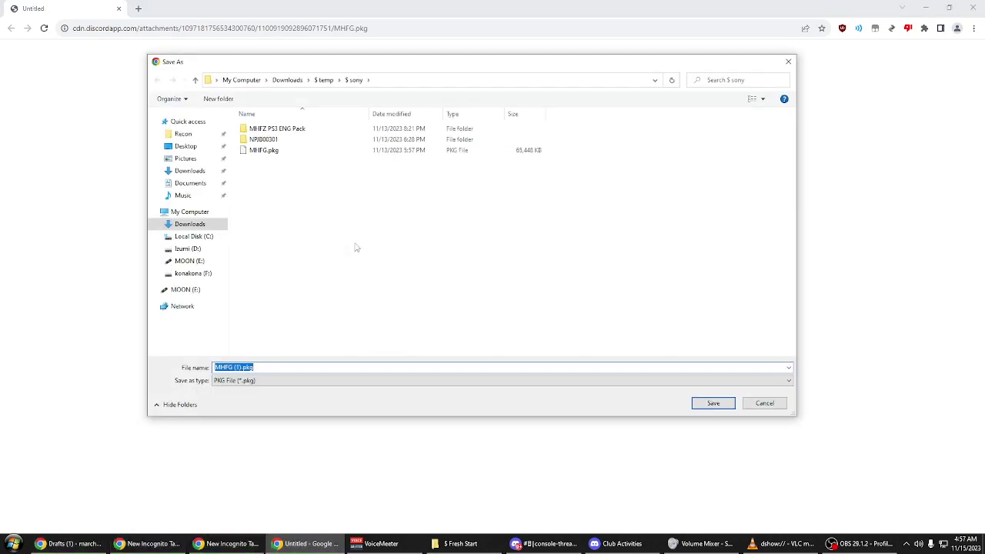
{"action": "left_click", "coordinate": [322, 83]}
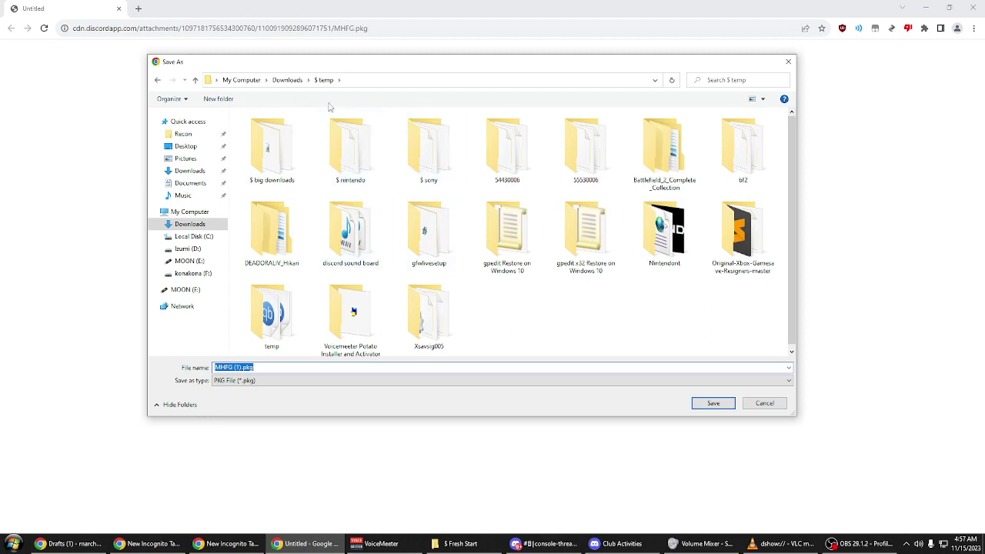
{"action": "left_click", "coordinate": [297, 82]}
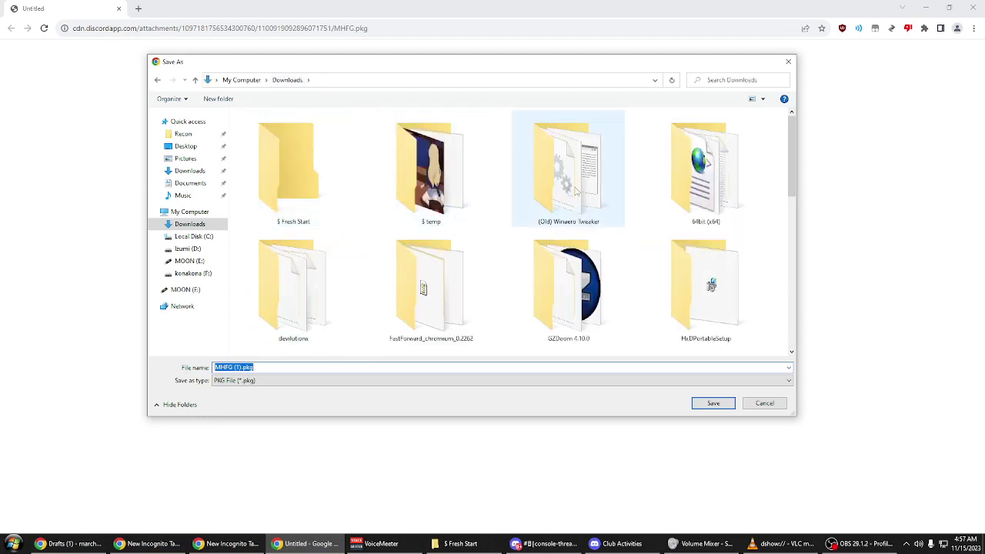
{"action": "left_click", "coordinate": [292, 169]}
{"action": "scroll", "coordinate": [292, 169], "scroll_direction": "down", "scroll_amount": 1}
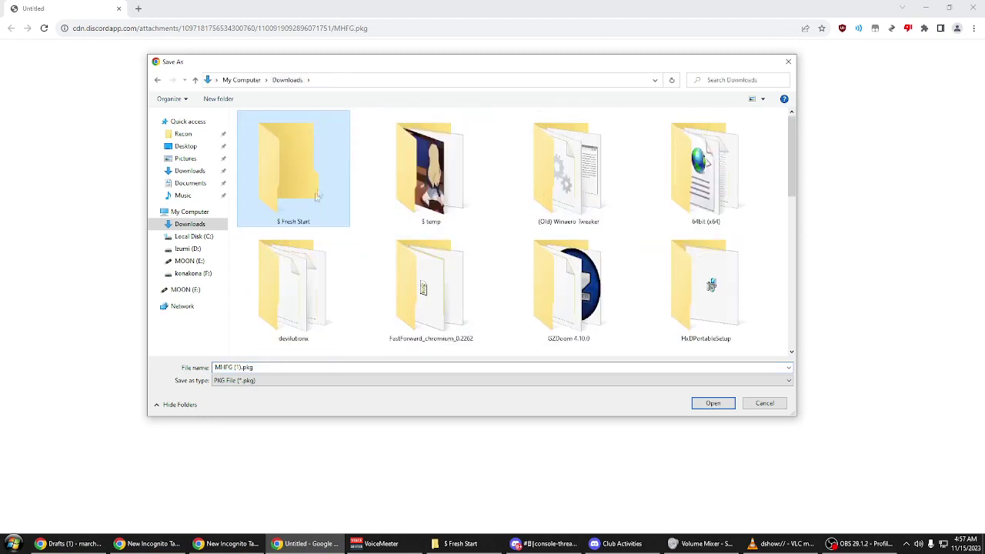
{"action": "scroll", "coordinate": [292, 170], "scroll_direction": "up", "scroll_amount": 1}
{"action": "double_click", "coordinate": [292, 170]}
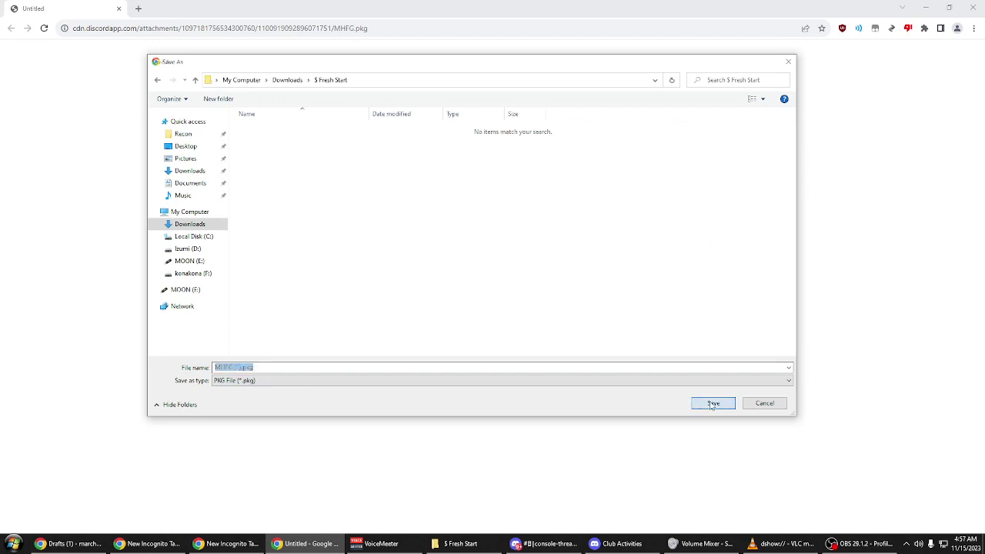
{"action": "left_click", "coordinate": [711, 404]}
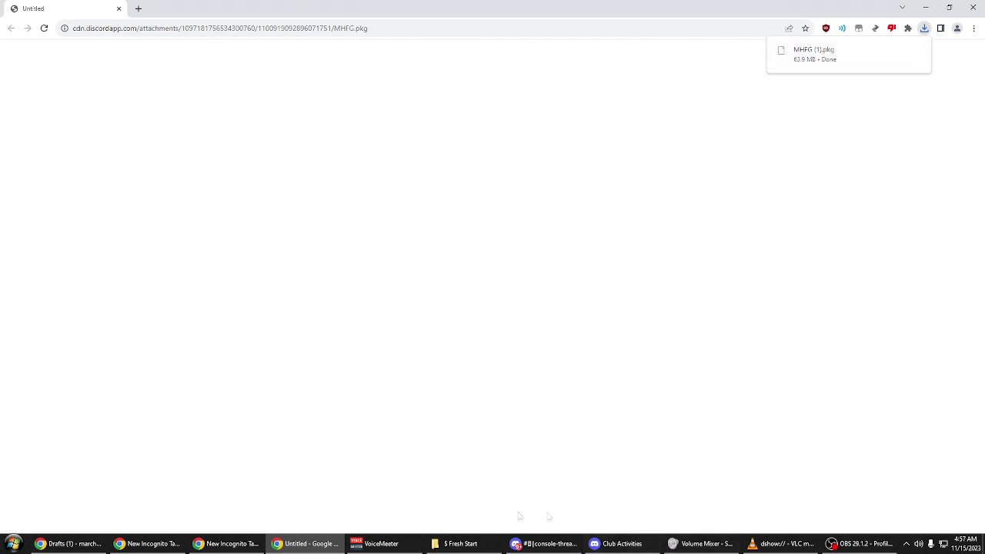
Step: Delete "MHFG (1).pkg" from the $ Fresh Start folder
{"action": "left_click", "coordinate": [474, 545]}
{"action": "left_click_drag", "start_coordinate": [231, 158], "coordinate": [202, 123]}
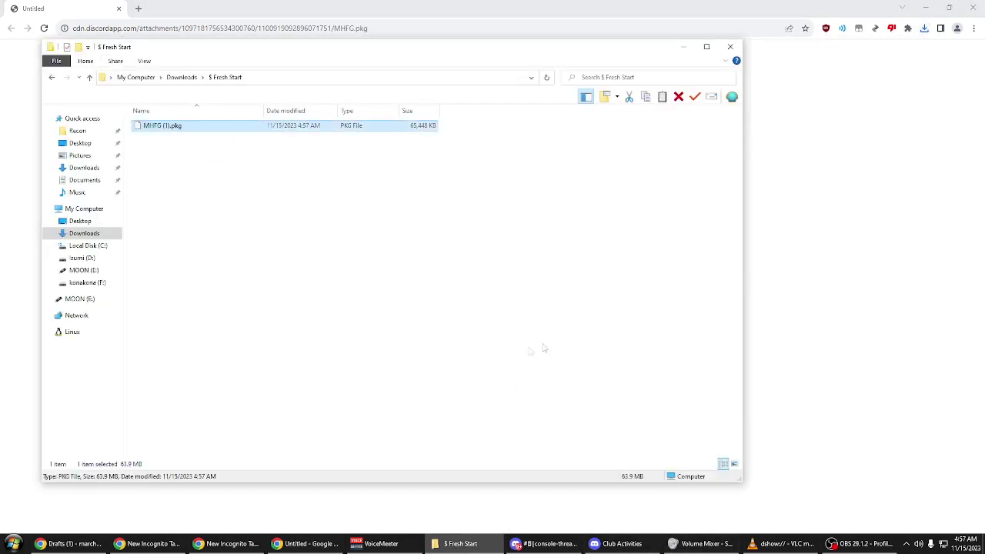
{"action": "key", "text": "Delete"}
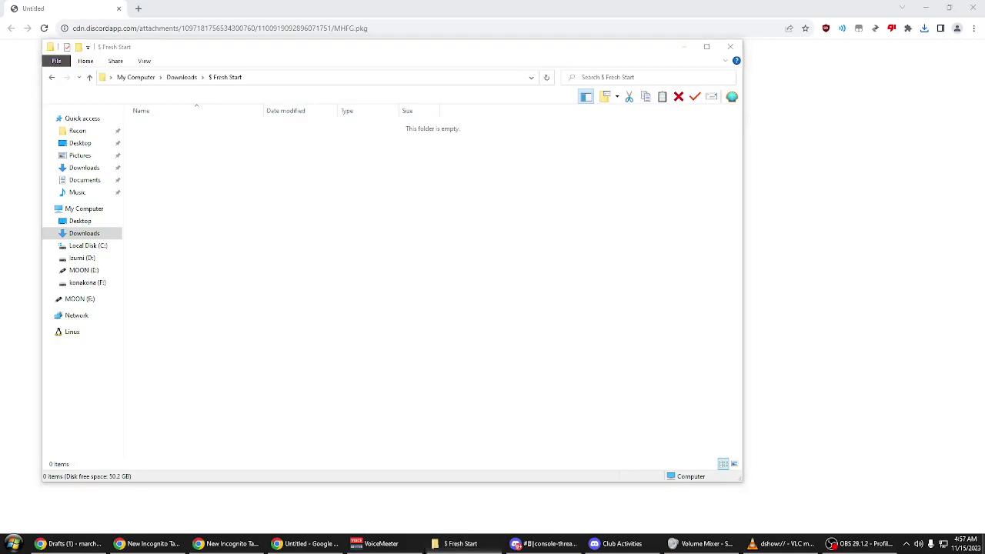
Step: Empty the Recycle Bin to permanently remove the deleted package, and close its window
{"action": "key", "text": "super+d"}
{"action": "double_click", "coordinate": [19, 22]}
{"action": "right_click", "coordinate": [324, 229]}
{"action": "left_click", "coordinate": [367, 317]}
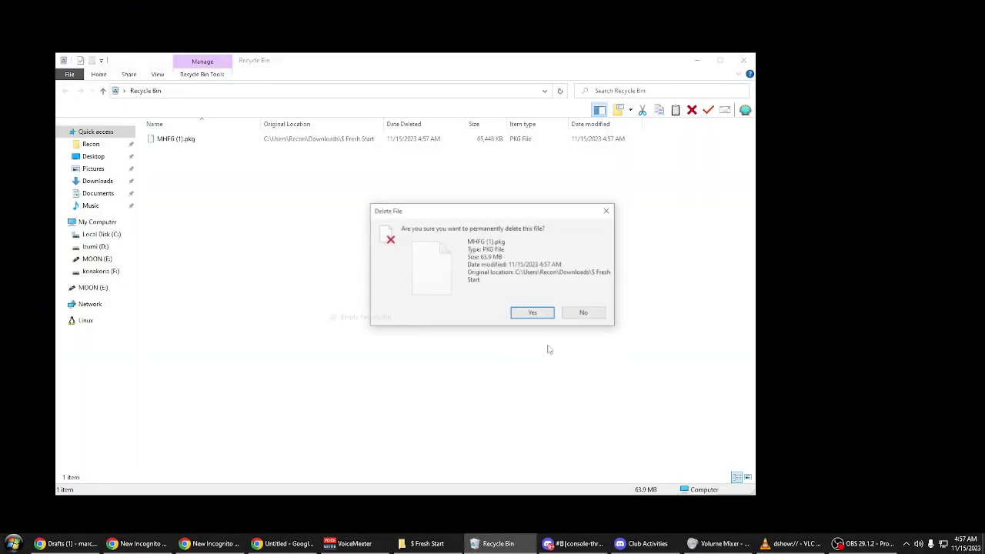
{"action": "left_click", "coordinate": [531, 313]}
{"action": "right_click", "coordinate": [502, 61]}
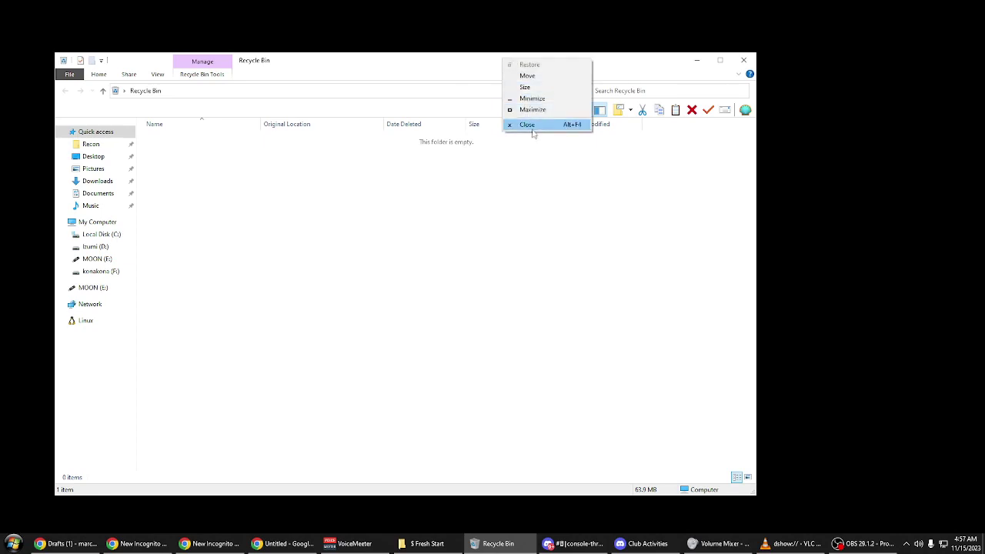
{"action": "left_click", "coordinate": [531, 129]}
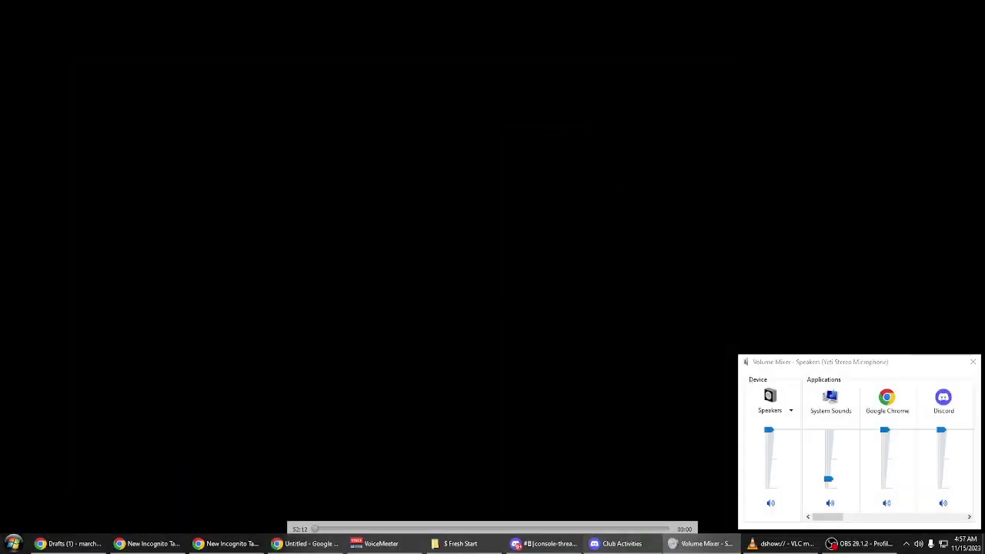
Step: Download the package from the step 1 link again as "MHFG.pkg" into $ Fresh Start and show it in its folder
{"action": "left_click", "coordinate": [558, 544]}
{"action": "left_click", "coordinate": [737, 146]}
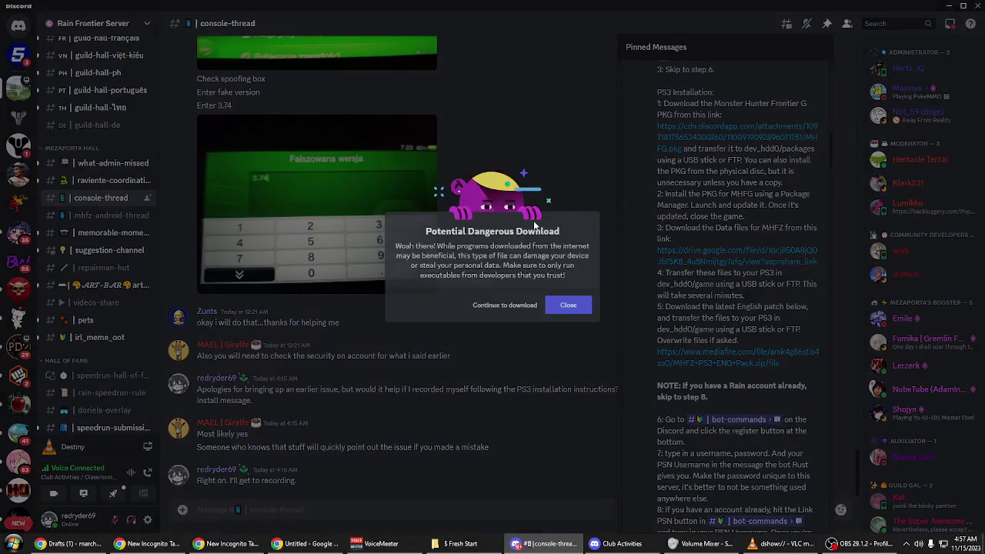
{"action": "left_click", "coordinate": [502, 311]}
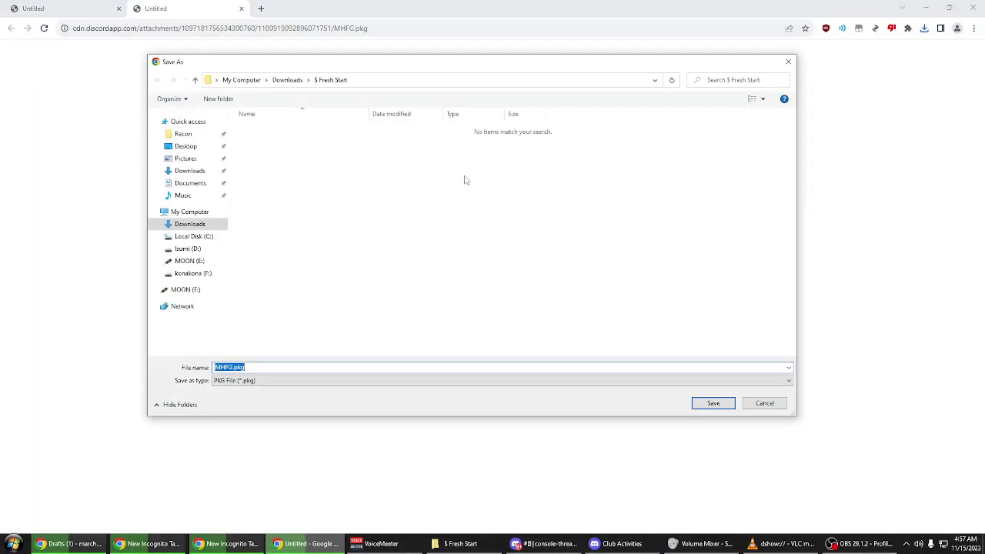
{"action": "left_click", "coordinate": [714, 403]}
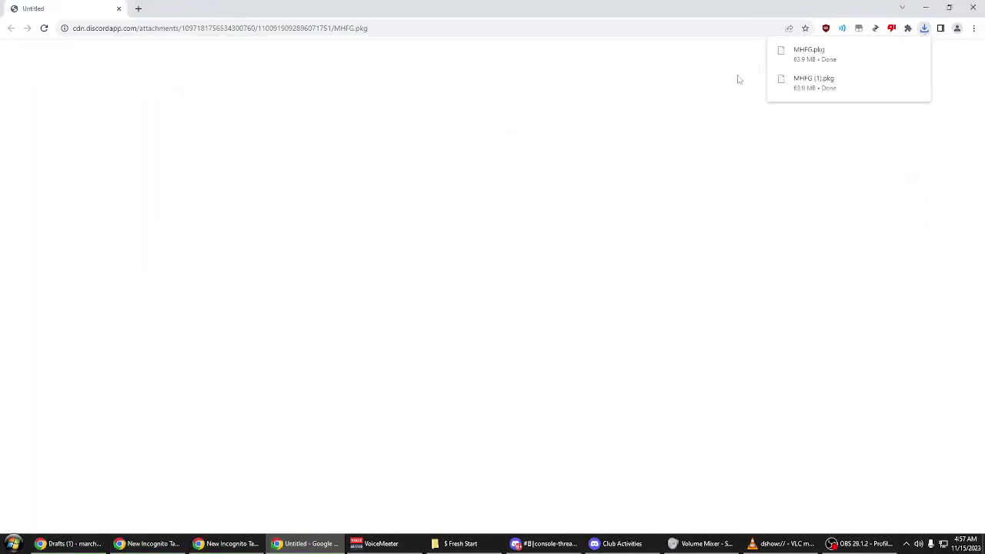
{"action": "left_click", "coordinate": [900, 50]}
{"action": "left_click", "coordinate": [319, 222]}
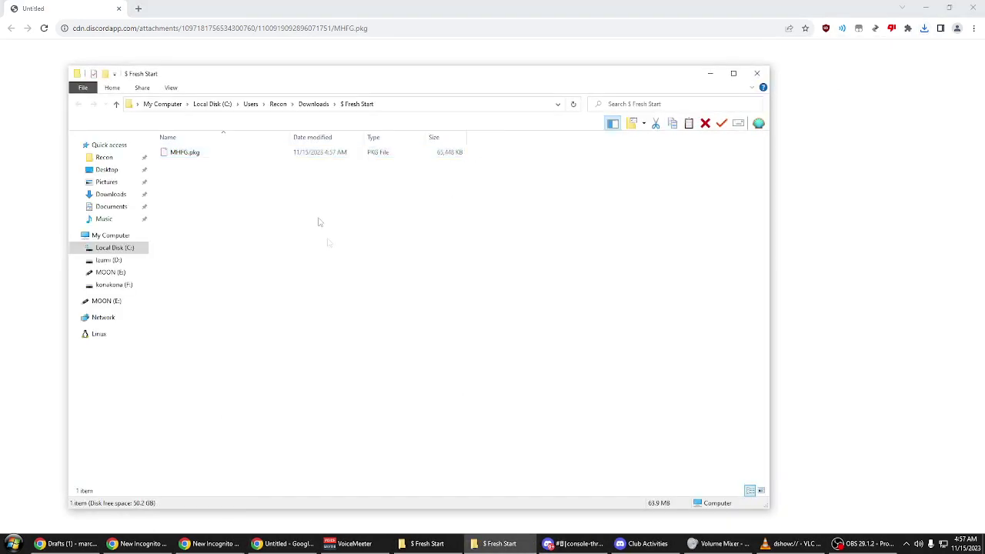
Step: Open the MOON (E:) USB drive in File Explorer and view its properties to check the file system and capacity
{"action": "left_click", "coordinate": [573, 543]}
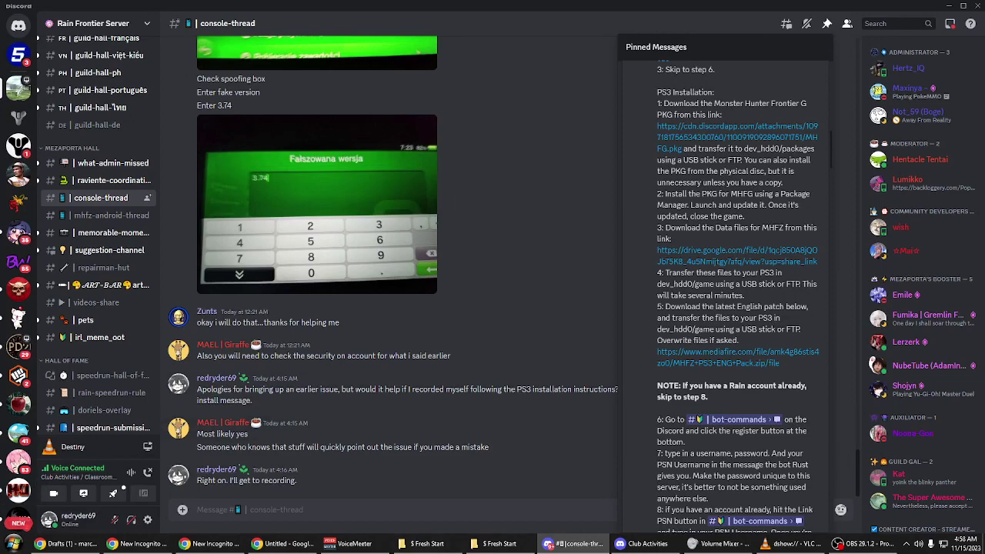
{"action": "left_click", "coordinate": [9, 544]}
{"action": "left_click", "coordinate": [161, 175]}
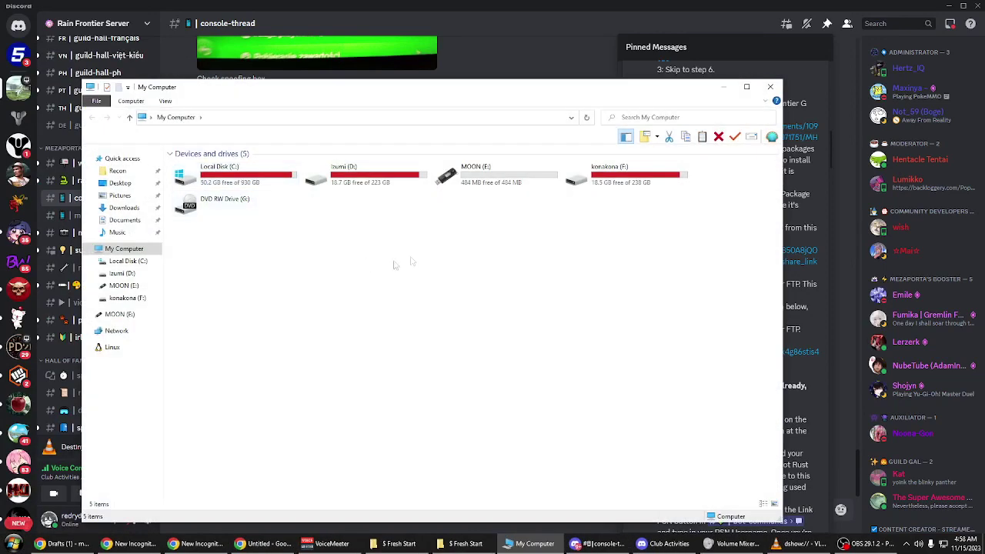
{"action": "double_click", "coordinate": [497, 177]}
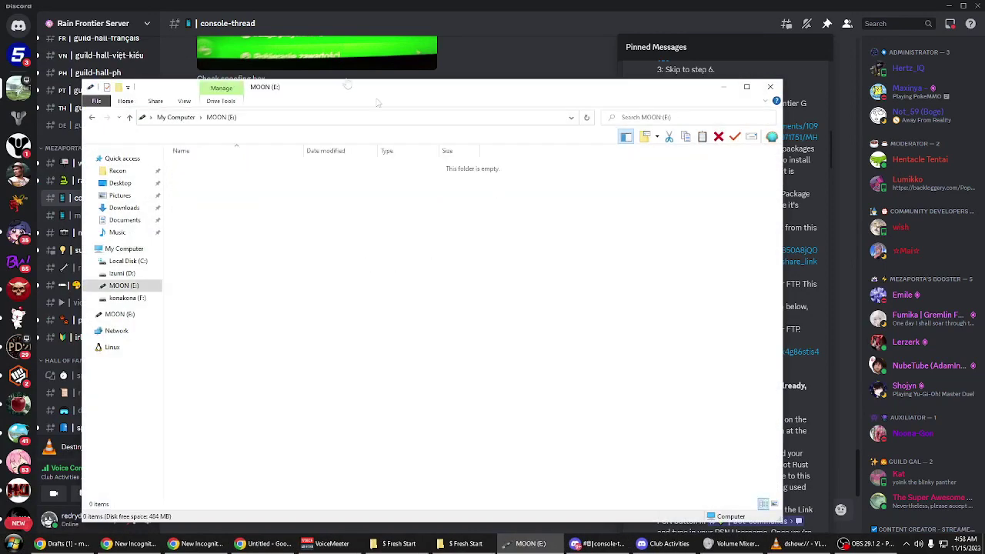
{"action": "left_click_drag", "start_coordinate": [308, 96], "coordinate": [477, 58]}
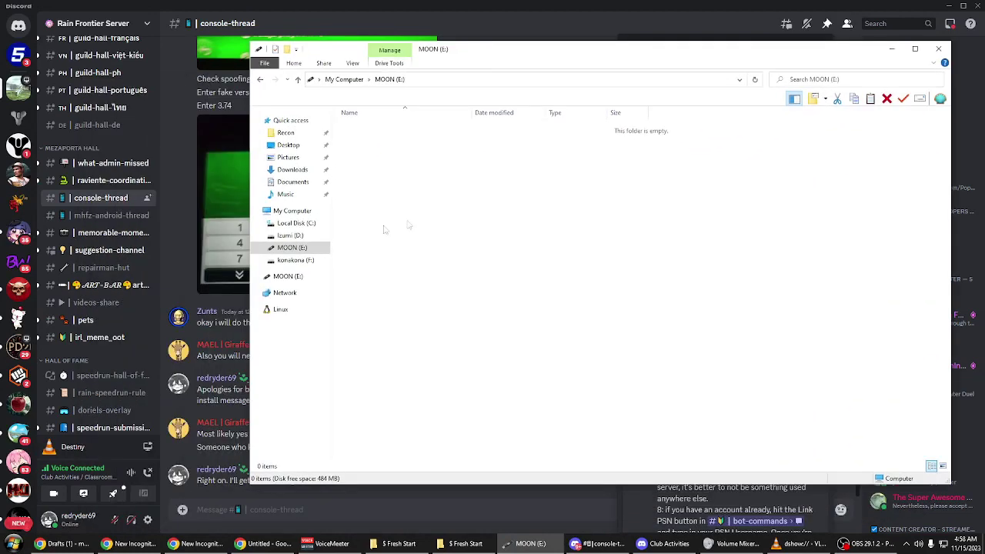
{"action": "right_click", "coordinate": [283, 257]}
{"action": "left_click", "coordinate": [319, 497]}
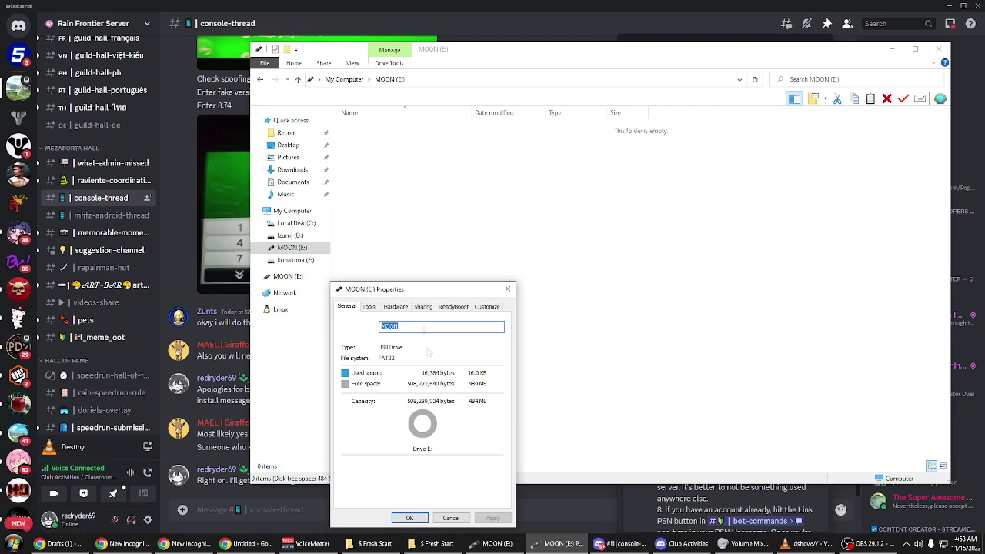
Step: Examine the Tools, Hardware, Sharing, ReadyBoost and Customize details in the MOON (E:) drive properties, and close them
{"action": "left_click", "coordinate": [369, 307]}
{"action": "left_click", "coordinate": [348, 307]}
{"action": "left_click", "coordinate": [454, 307]}
{"action": "left_click", "coordinate": [423, 307]}
{"action": "left_click", "coordinate": [396, 307]}
{"action": "left_click", "coordinate": [422, 308]}
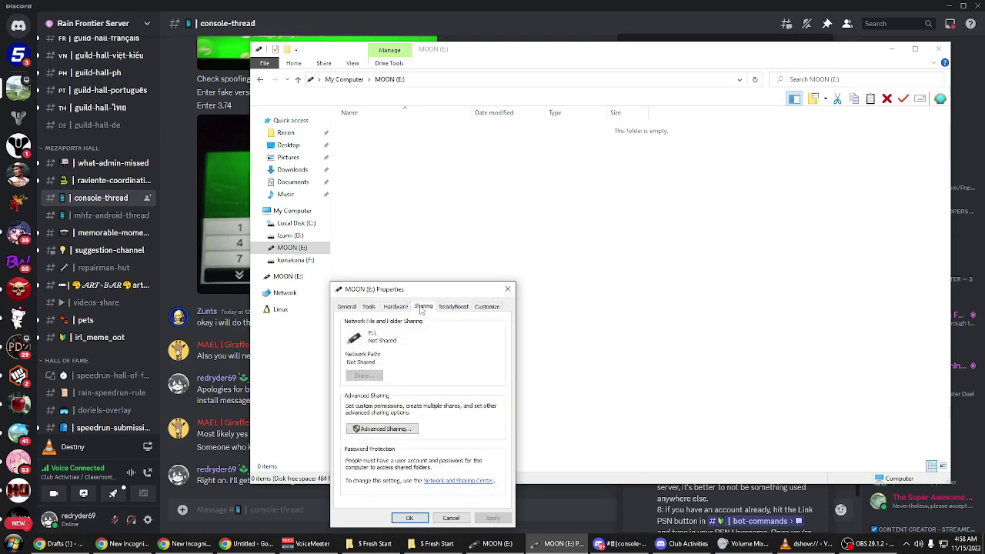
{"action": "left_click", "coordinate": [453, 307]}
{"action": "left_click", "coordinate": [486, 306]}
{"action": "left_click", "coordinate": [507, 289]}
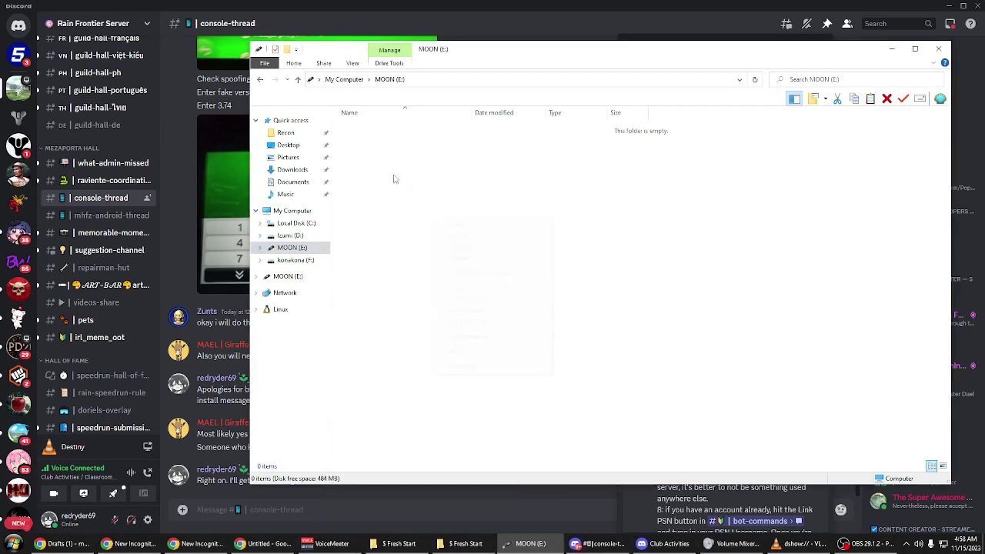
{"action": "right_click", "coordinate": [317, 247]}
{"action": "left_click", "coordinate": [364, 216]}
Step: Close the duplicate $ Fresh Start window and copy "MHFG.pkg" from the remaining one onto the MOON (E:) drive
{"action": "left_click", "coordinate": [466, 544]}
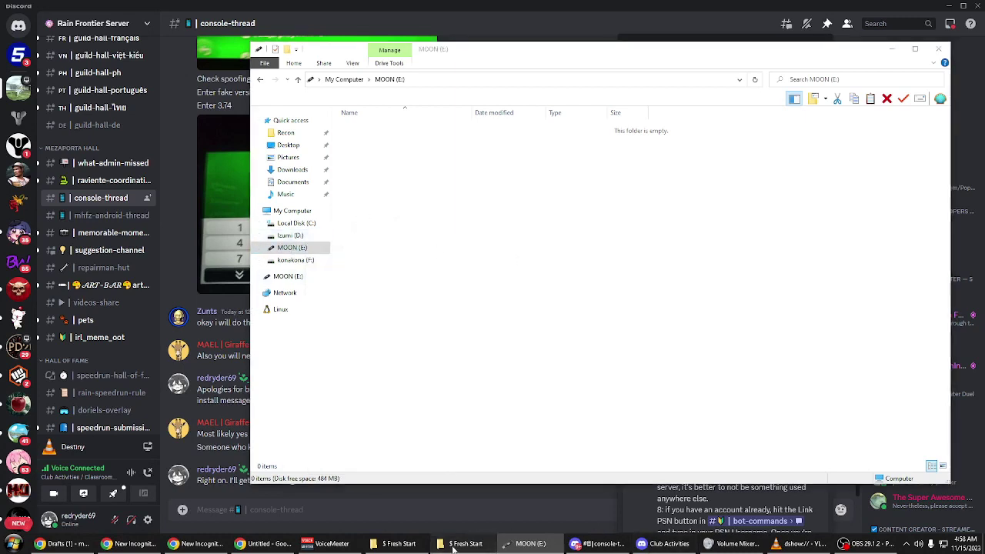
{"action": "right_click", "coordinate": [398, 544]}
{"action": "left_click", "coordinate": [385, 524]}
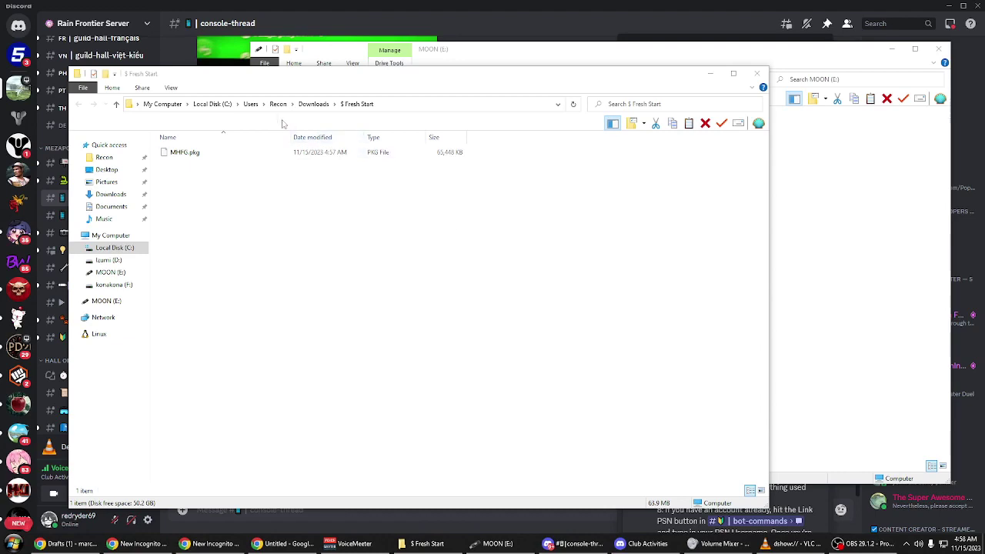
{"action": "left_click_drag", "start_coordinate": [307, 83], "coordinate": [265, 85]}
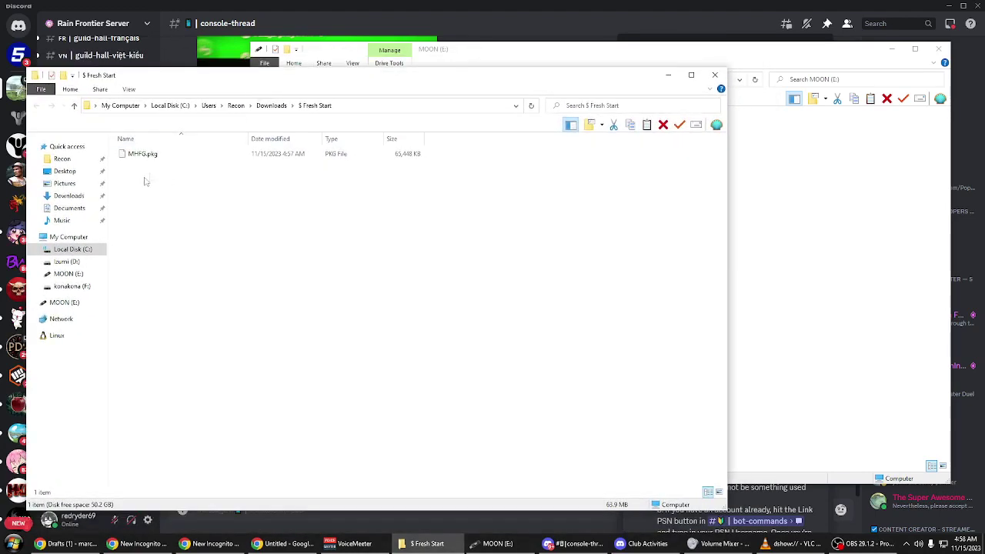
{"action": "left_click", "coordinate": [156, 156]}
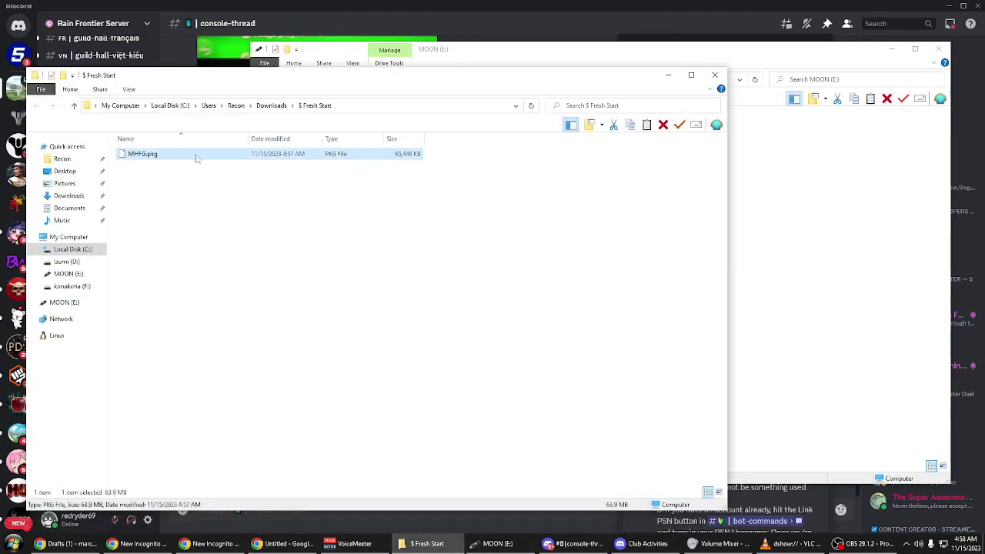
{"action": "left_click_drag", "start_coordinate": [185, 157], "coordinate": [820, 323]}
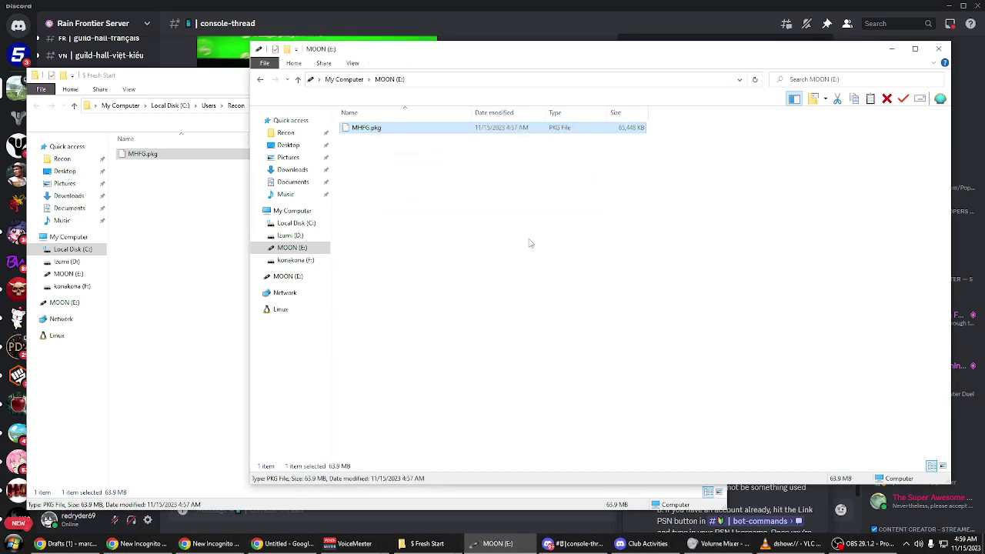
{"action": "left_click", "coordinate": [530, 243]}
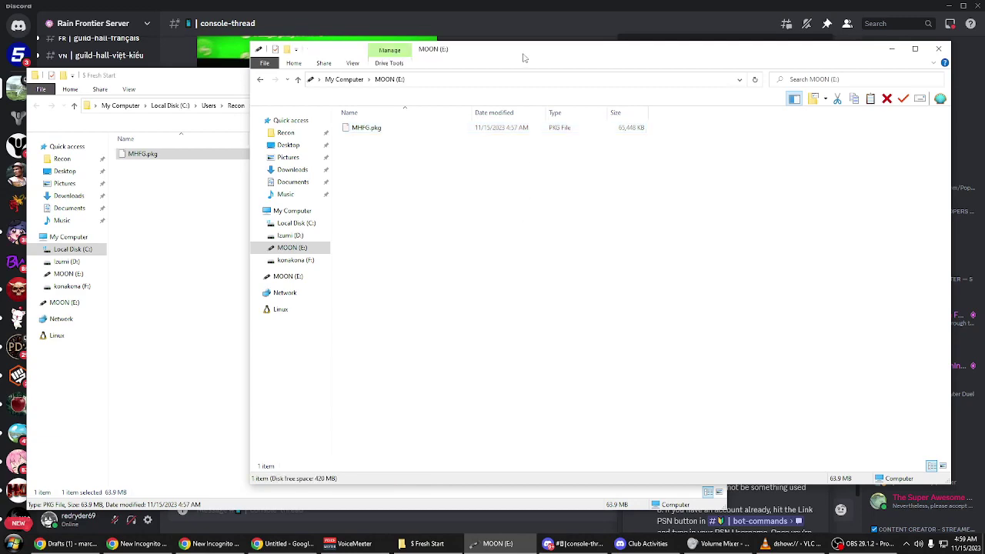
Step: Close the MOON (E:) window and safely eject the Cruzer Micro USB drive, dismissing the removal notification
{"action": "right_click", "coordinate": [523, 58]}
{"action": "left_click", "coordinate": [531, 126]}
{"action": "key", "text": "alt+Tab"}
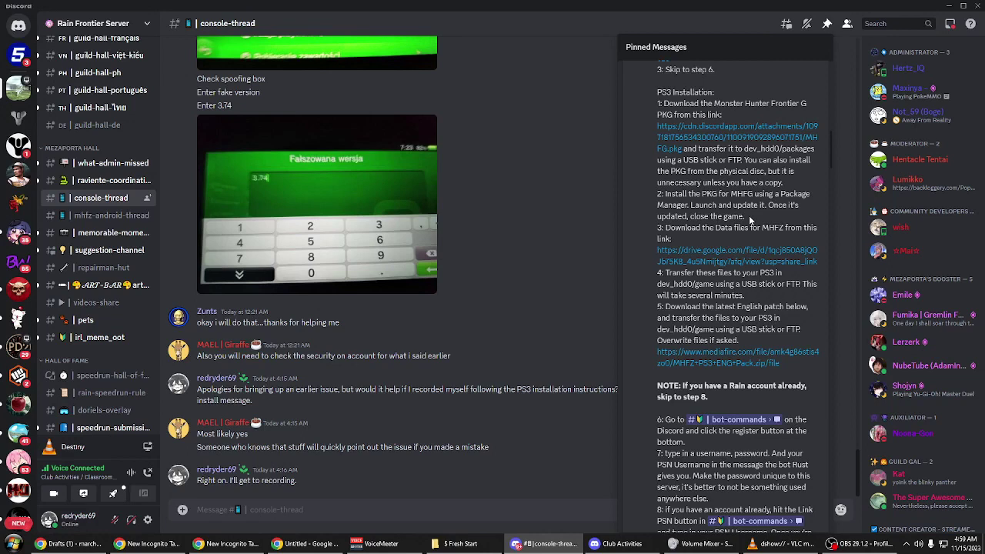
{"action": "left_click", "coordinate": [906, 543]}
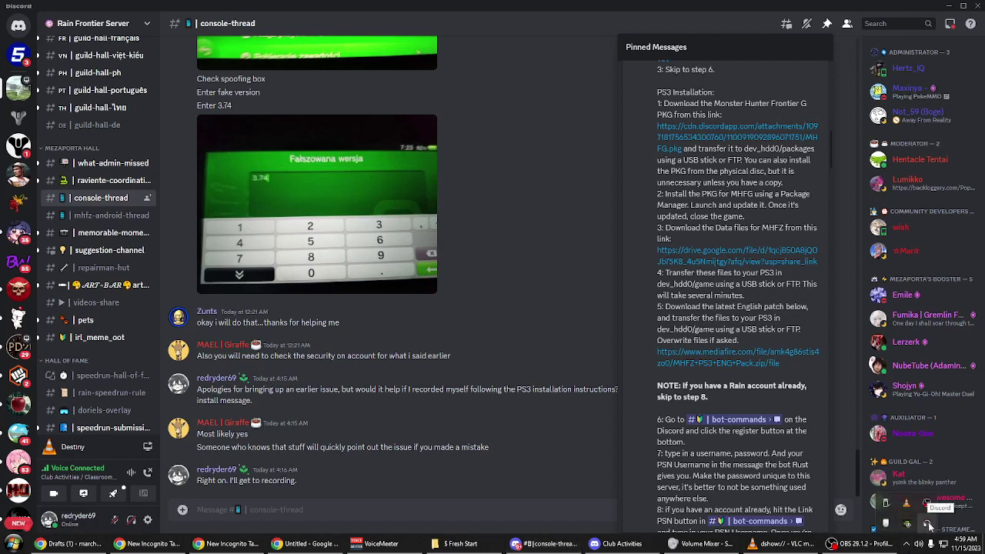
{"action": "left_click", "coordinate": [886, 503]}
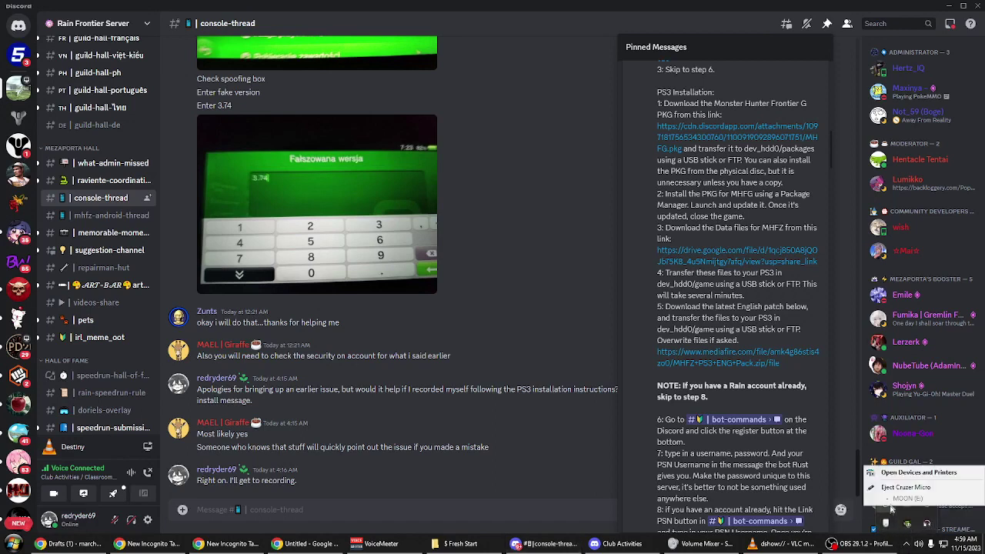
{"action": "left_click", "coordinate": [893, 490]}
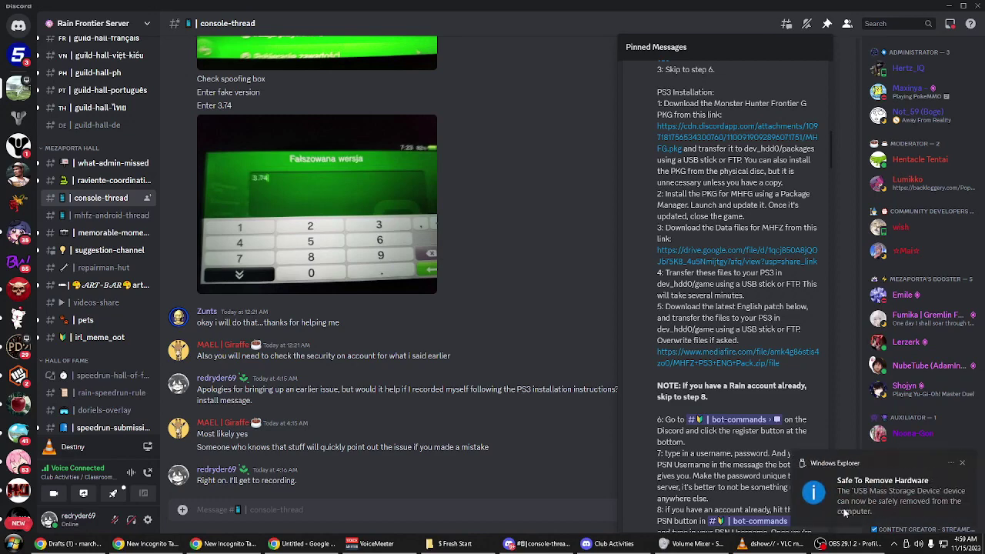
{"action": "left_click", "coordinate": [845, 514]}
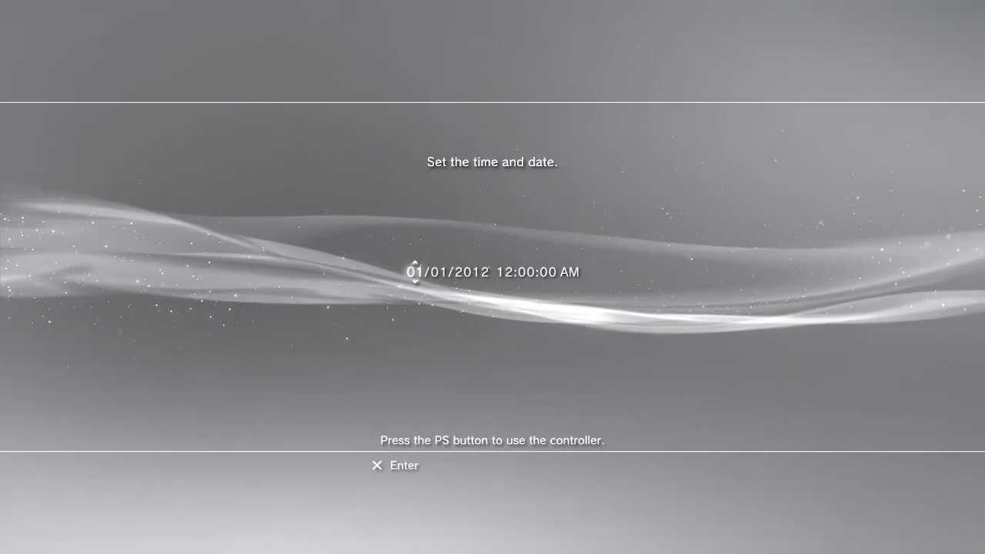
Step: Accept 01/01/2012 12:00:00 AM as the PS3's startup date and time and log in with the "Who Cares" profile
{"action": "key", "text": "Right"}
{"action": "key", "text": "Right"}
{"action": "key", "text": "Right"}
{"action": "key", "text": "Left"}
{"action": "key", "text": "Left"}
{"action": "key", "text": "Left"}
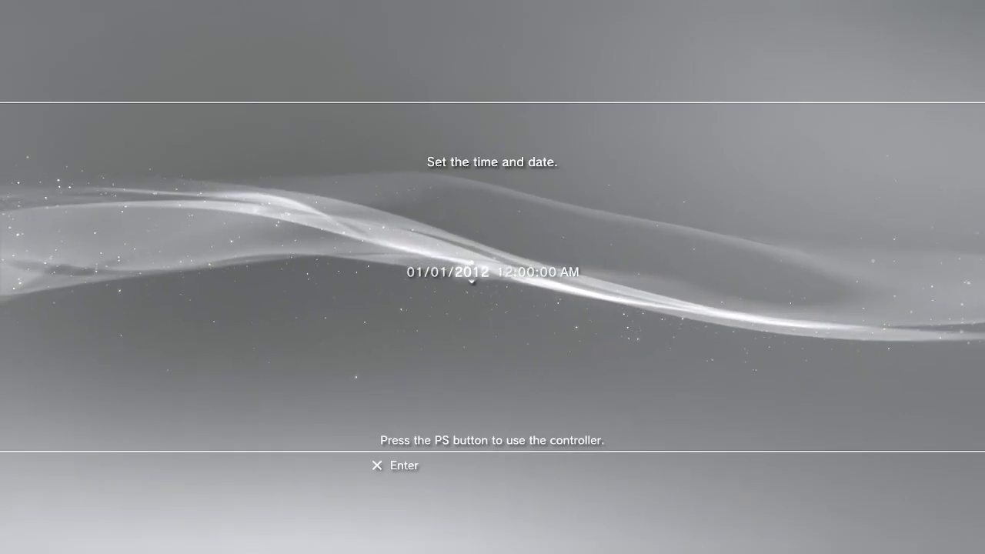
{"action": "key", "text": "Return"}
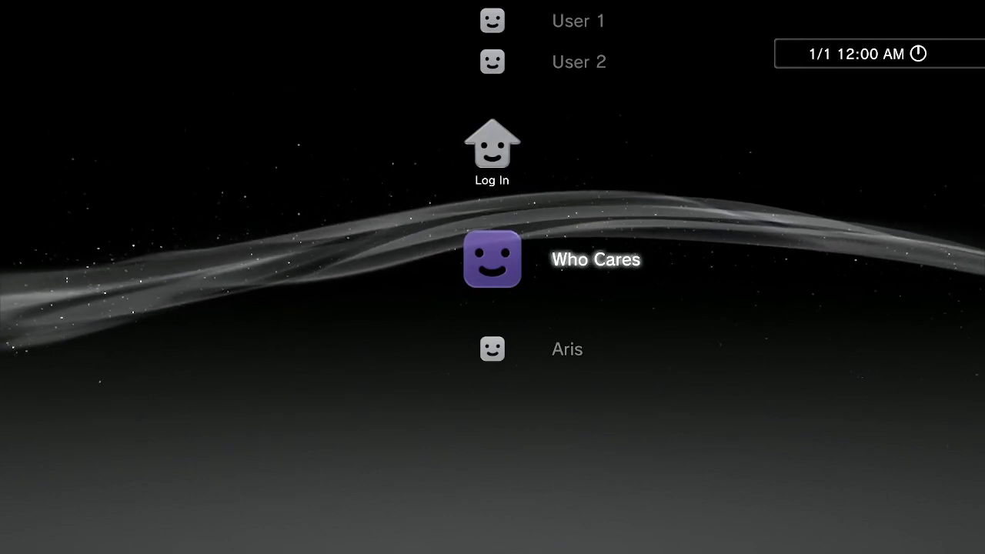
{"action": "key", "text": "Return"}
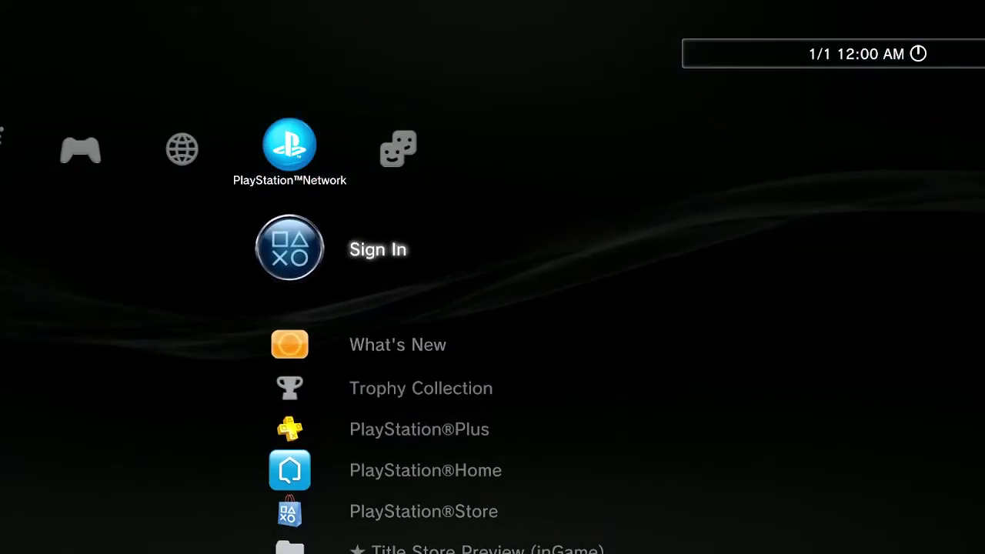
Step: Run the Internet Connection Test from the PS3's Network Settings and return to the main settings list
{"action": "key", "text": "Left"}
{"action": "key", "text": "Right"}
{"action": "key", "text": "Left"}
{"action": "key", "text": "Left"}
{"action": "key", "text": "Left"}
{"action": "key", "text": "Left"}
{"action": "key", "text": "Left"}
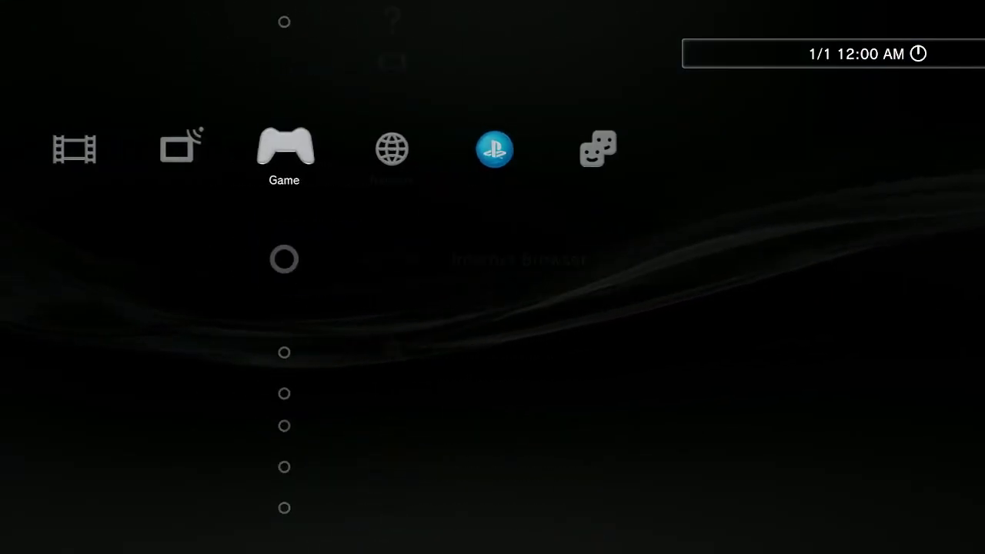
{"action": "key", "text": "Left"}
{"action": "key", "text": "Left"}
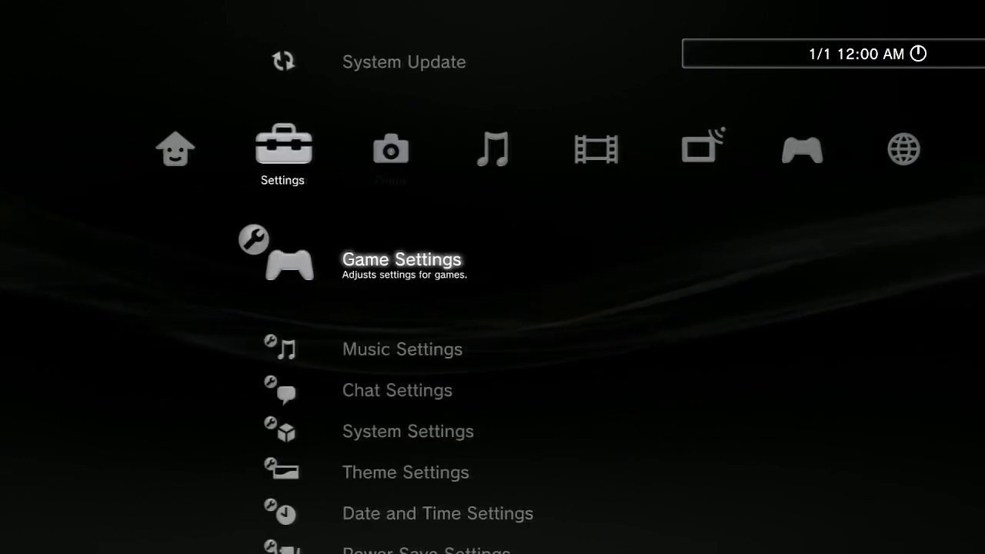
{"action": "key", "text": "Down"}
{"action": "key", "text": "Down"}
{"action": "key", "text": "Down"}
{"action": "key", "text": "Down"}
{"action": "key", "text": "Down"}
{"action": "key", "text": "Down"}
{"action": "key", "text": "Down"}
{"action": "key", "text": "Down"}
{"action": "key", "text": "Down"}
{"action": "key", "text": "Down"}
{"action": "key", "text": "Down"}
{"action": "key", "text": "Down"}
{"action": "key", "text": "Down"}
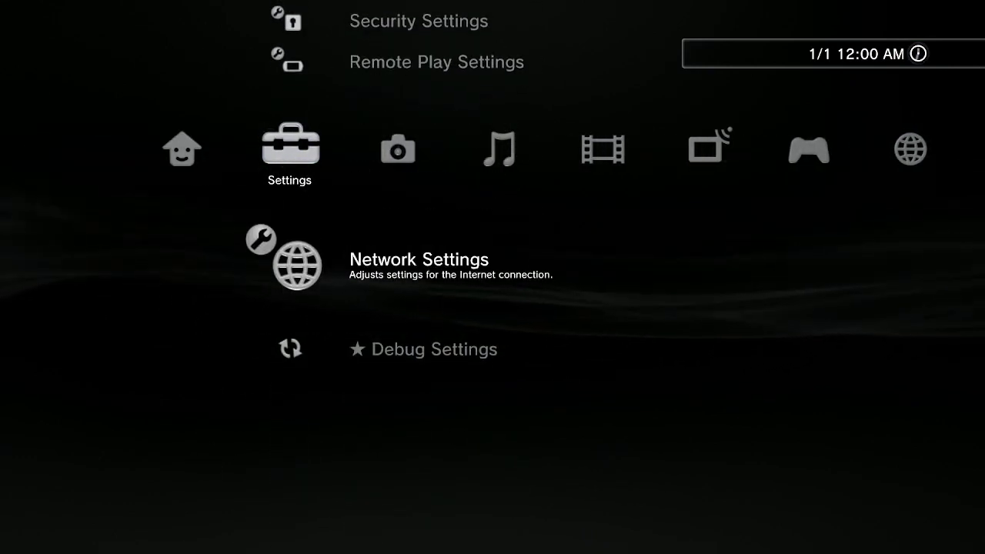
{"action": "key", "text": "Return"}
{"action": "key", "text": "Down"}
{"action": "key", "text": "Down"}
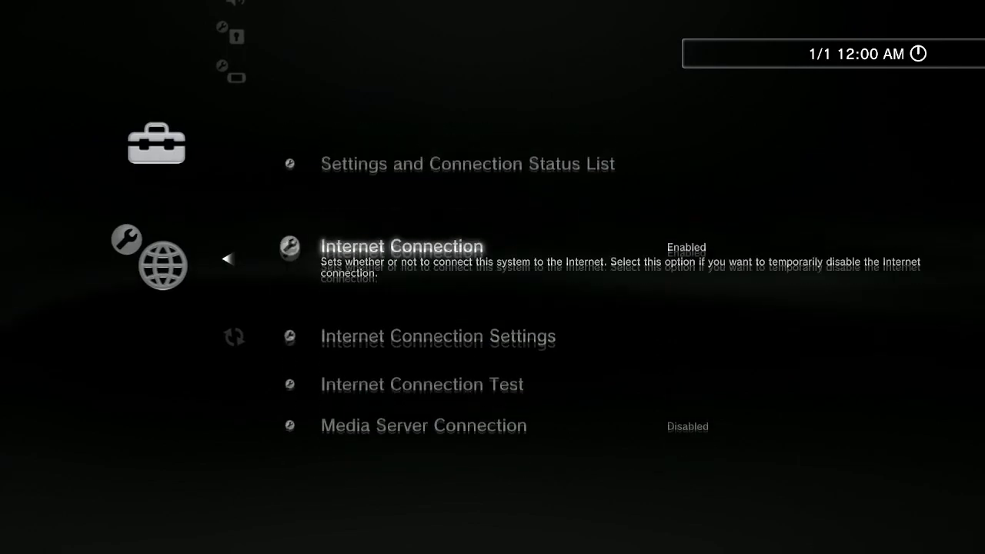
{"action": "key", "text": "Return"}
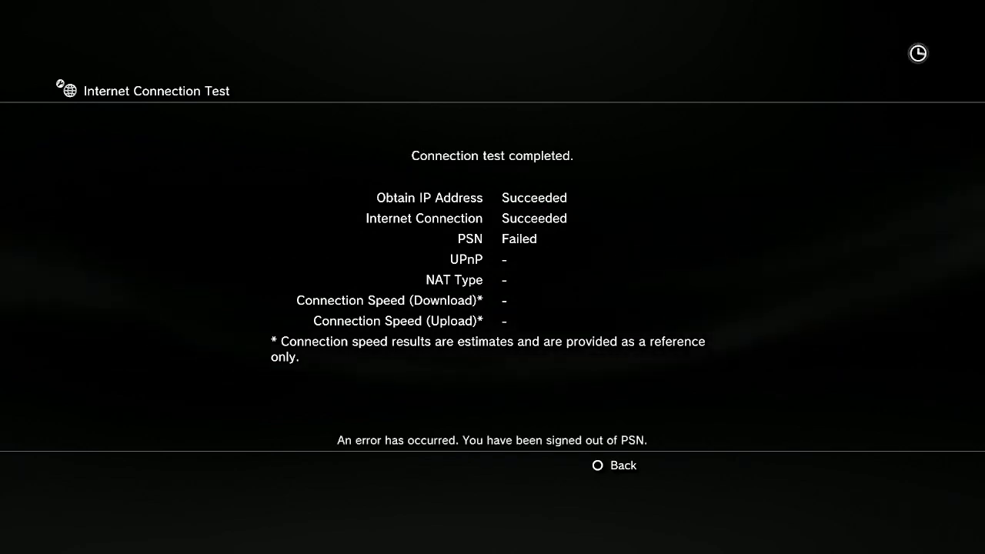
{"action": "key", "text": "Escape"}
{"action": "key", "text": "Left"}
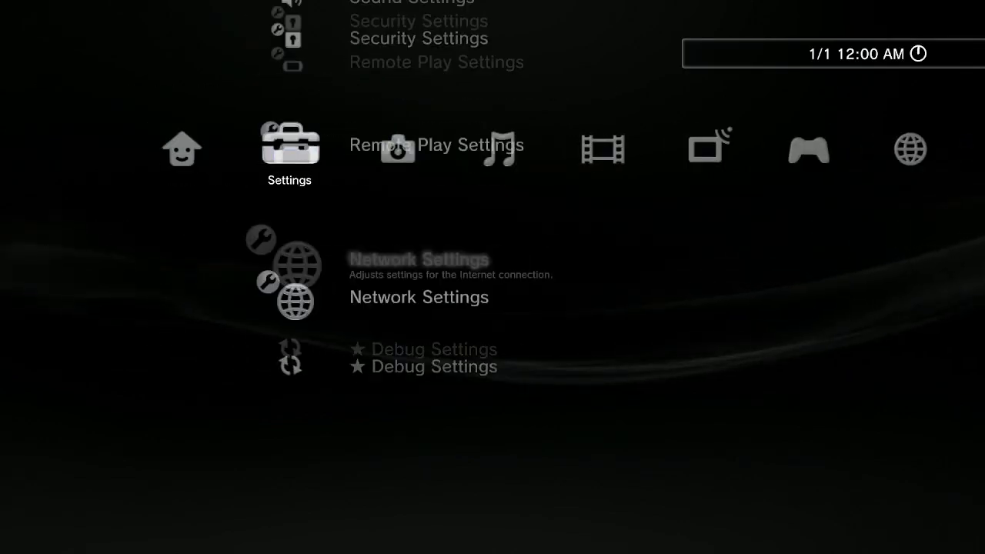
Step: Set the PS3's date and time via the Internet in Date and Time Settings, and return to the settings list
{"action": "key", "text": "Down"}
{"action": "key", "text": "Down"}
{"action": "key", "text": "Down"}
{"action": "key", "text": "Down"}
{"action": "key", "text": "Down"}
{"action": "key", "text": "Down"}
{"action": "key", "text": "Down"}
{"action": "key", "text": "Down"}
{"action": "key", "text": "Down"}
{"action": "key", "text": "Down"}
{"action": "key", "text": "Up"}
{"action": "key", "text": "Return"}
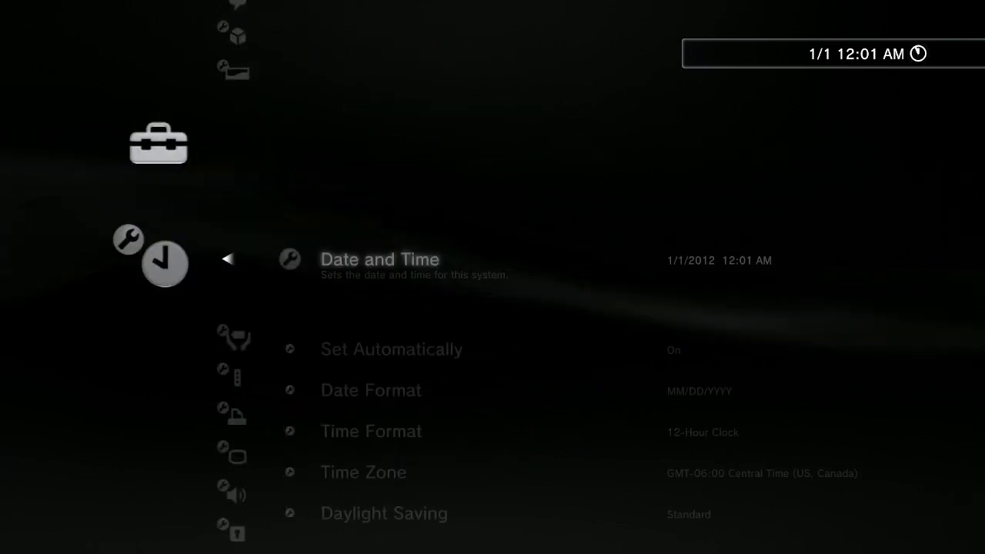
{"action": "key", "text": "Return"}
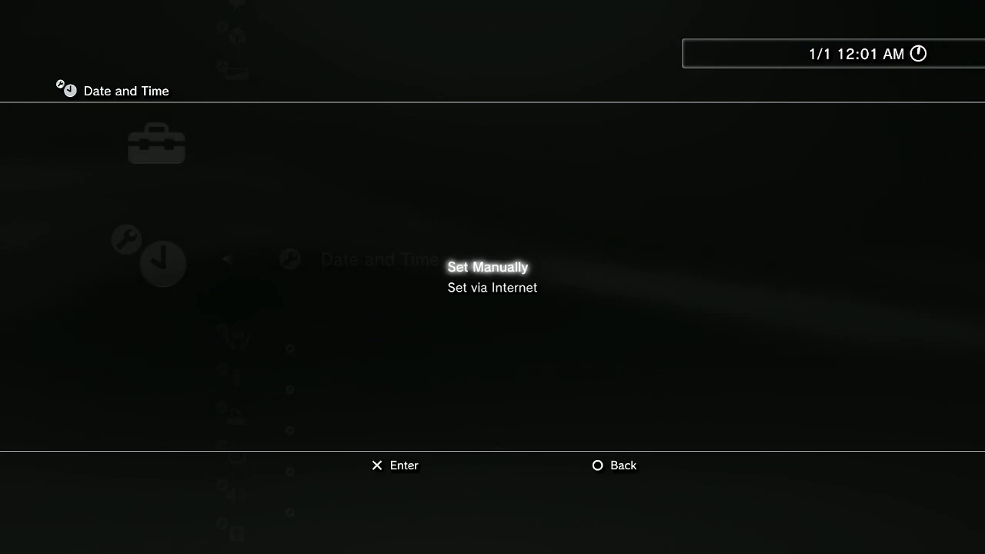
{"action": "key", "text": "Down"}
{"action": "key", "text": "Return"}
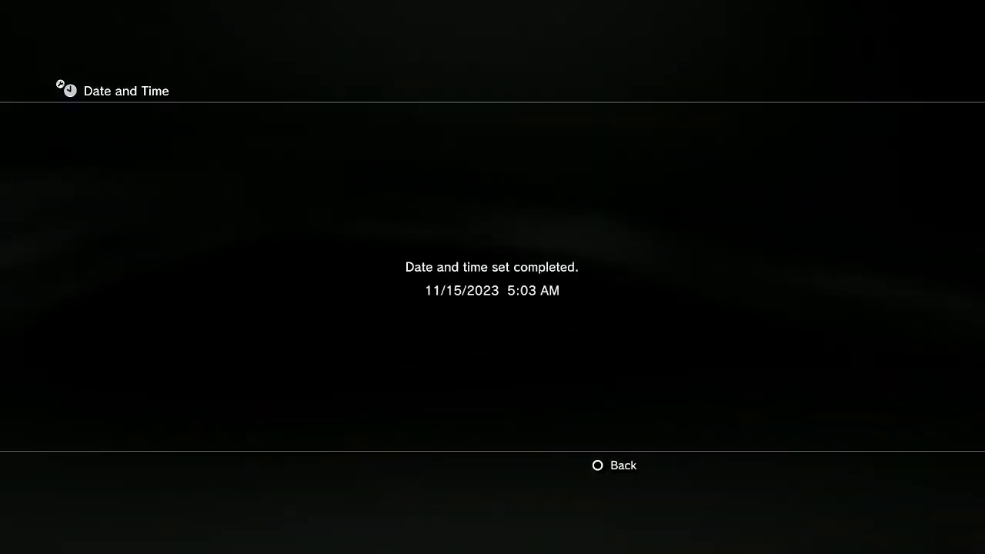
{"action": "key", "text": "Escape"}
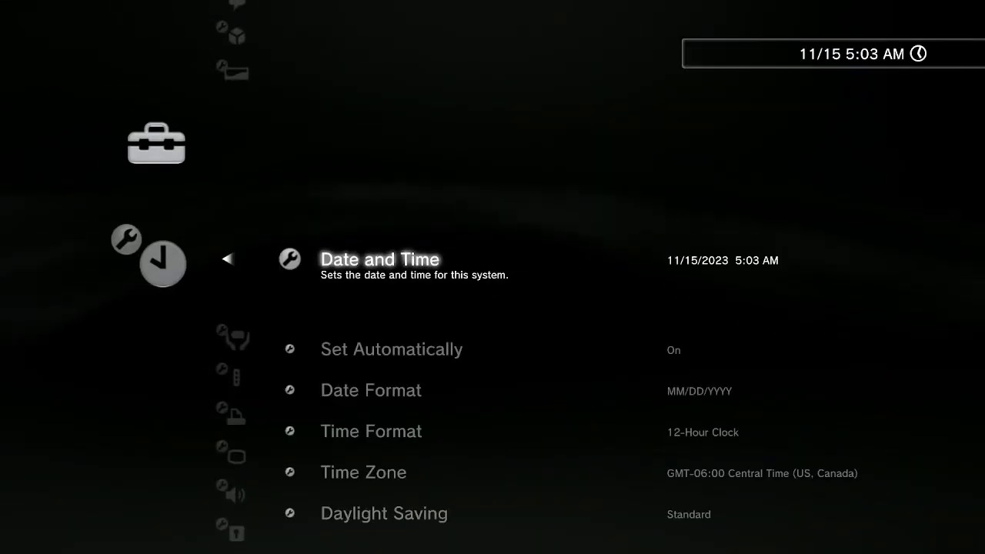
{"action": "key", "text": "Escape"}
Step: View the options inside Package Manager in the Game category and back out of it
{"action": "key", "text": "Right"}
{"action": "key", "text": "Right"}
{"action": "key", "text": "Right"}
{"action": "key", "text": "Right"}
{"action": "key", "text": "Right"}
{"action": "key", "text": "Right"}
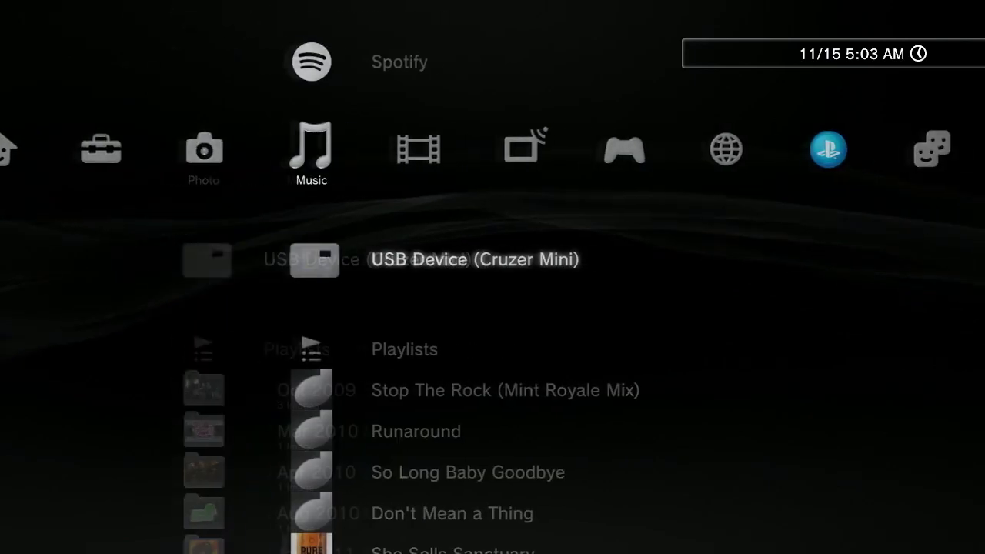
{"action": "key", "text": "Right"}
{"action": "key", "text": "Left"}
{"action": "key", "text": "Up"}
{"action": "key", "text": "Up"}
{"action": "key", "text": "Left"}
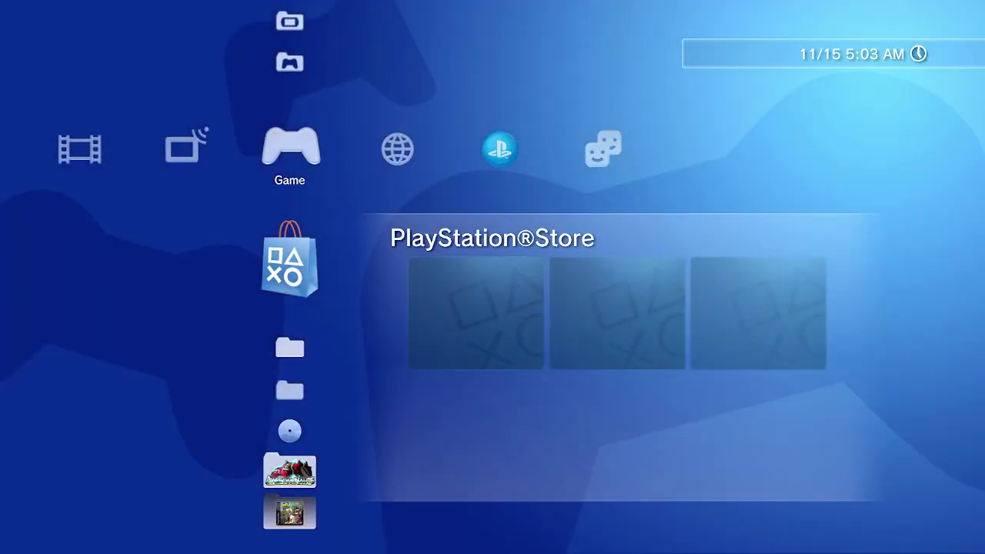
{"action": "key", "text": "Down"}
{"action": "key", "text": "Down"}
{"action": "key", "text": "Down"}
{"action": "key", "text": "Down"}
{"action": "key", "text": "Up"}
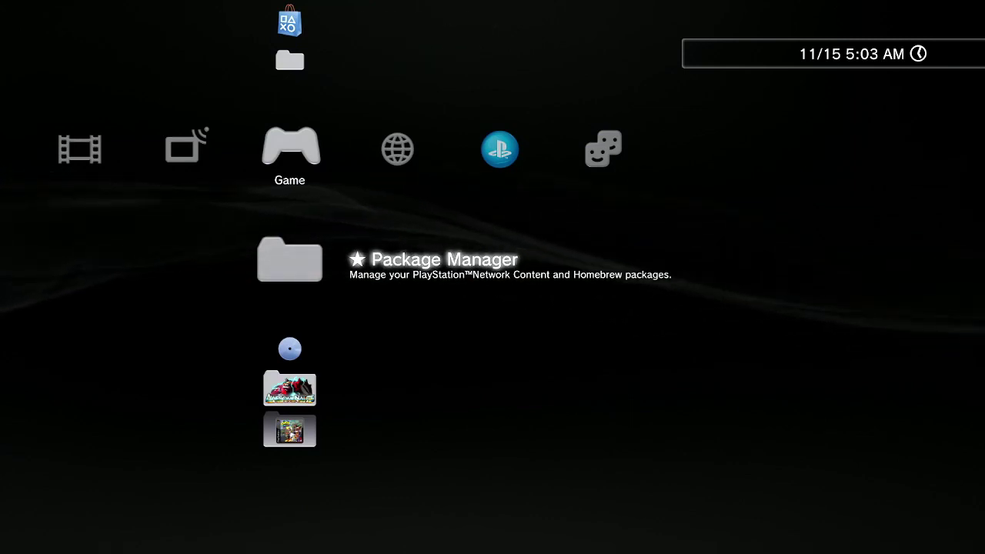
{"action": "key", "text": "Return"}
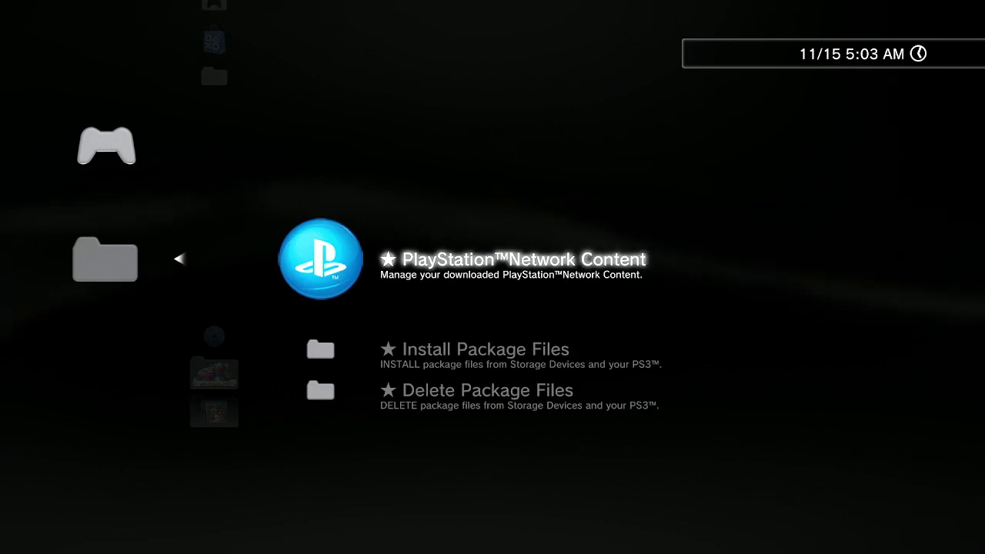
{"action": "key", "text": "Escape"}
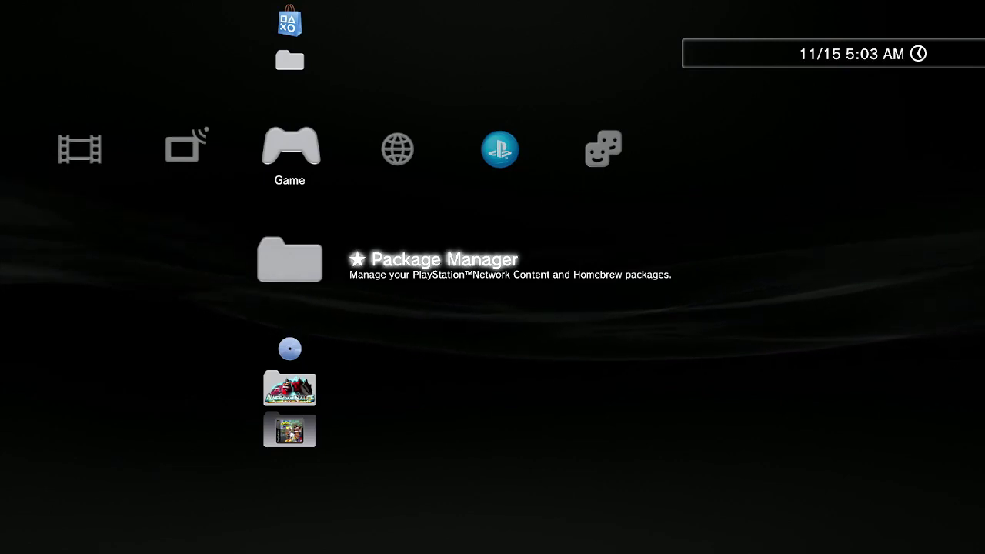
Step: Launch mmCM from the PlayStation 3 titles folder in the Game category
{"action": "key", "text": "Down"}
{"action": "key", "text": "Down"}
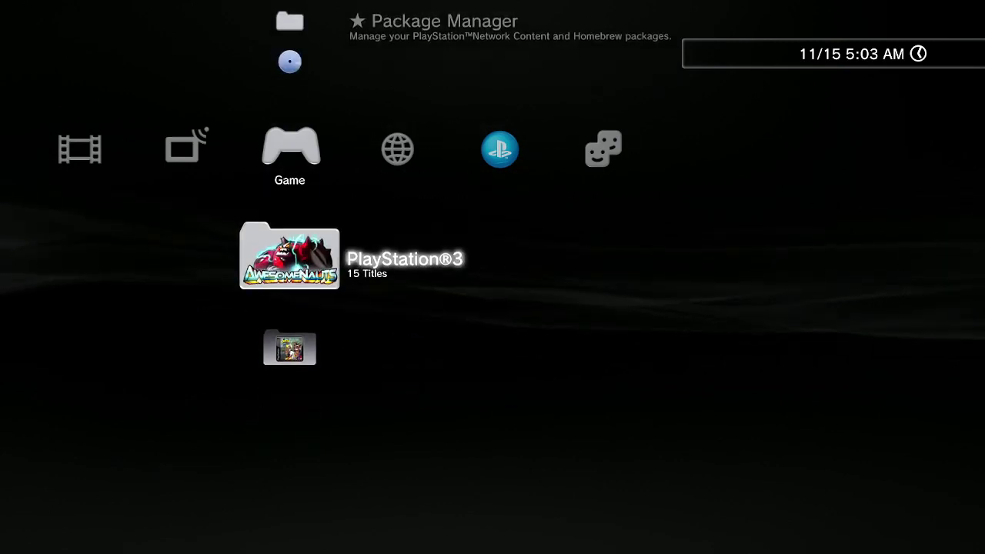
{"action": "key", "text": "Return"}
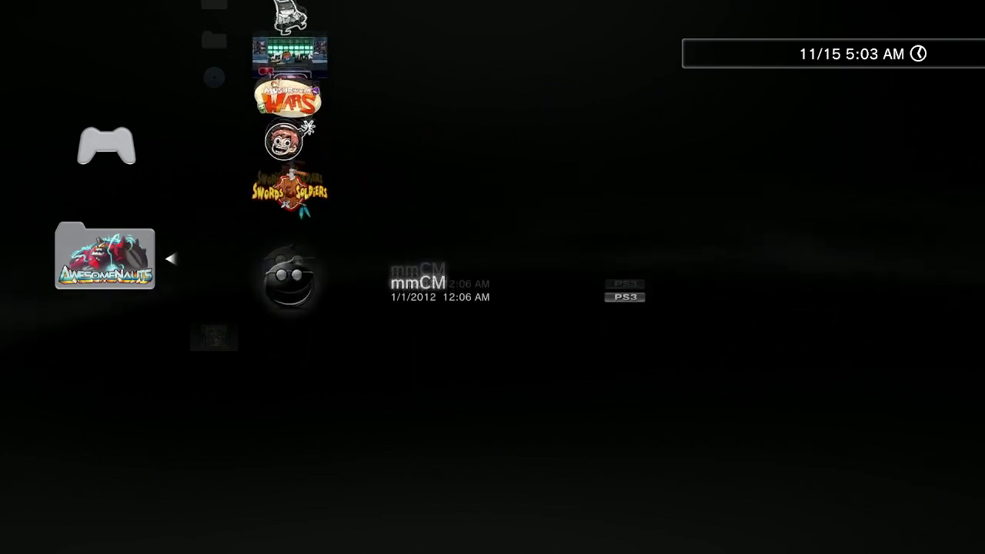
{"action": "key", "text": "Return"}
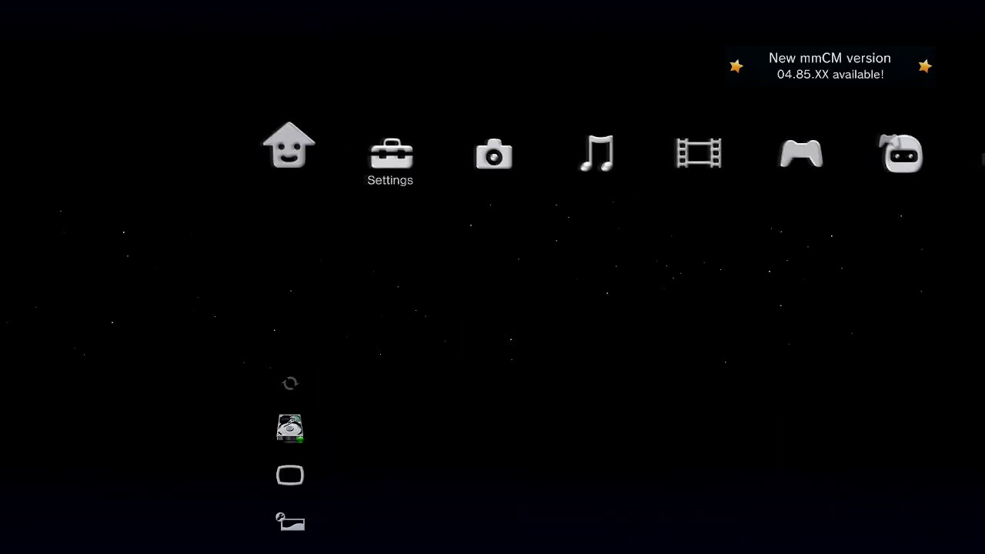
Step: Open mmCM's file manager desktop from the mmCM category
{"action": "key", "text": "Down"}
{"action": "key", "text": "Right"}
{"action": "key", "text": "Right"}
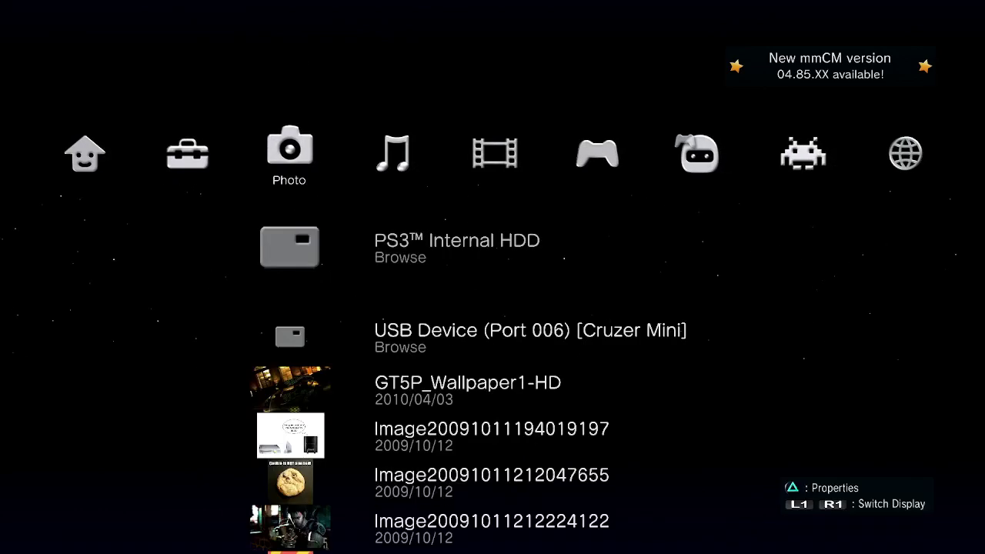
{"action": "key", "text": "Left"}
{"action": "key", "text": "Left"}
{"action": "key", "text": "Return"}
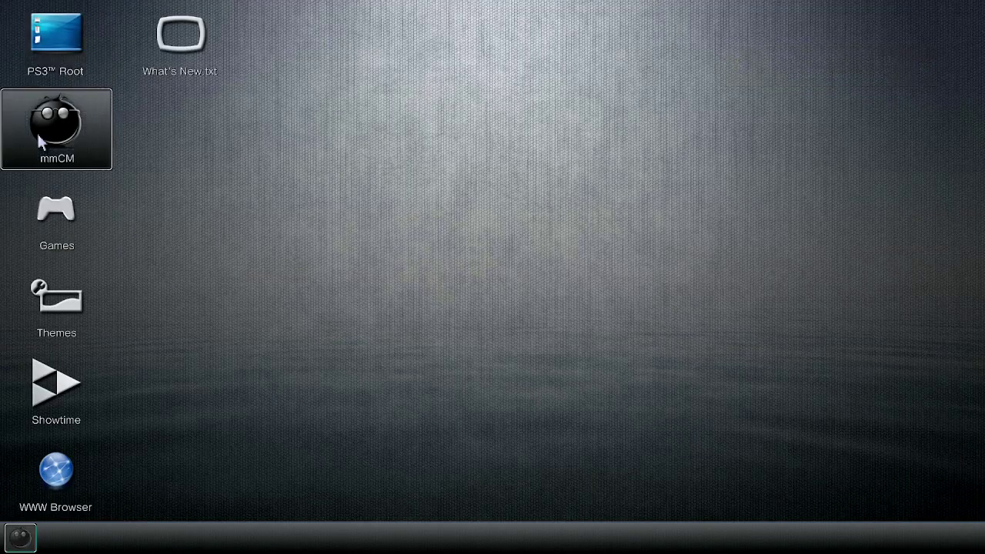
Step: Browse from the mmCM folder up to the PS3 root and copy MHFG.pkg from dev_usb006 to the clipboard
{"action": "left_click", "coordinate": [91, 136]}
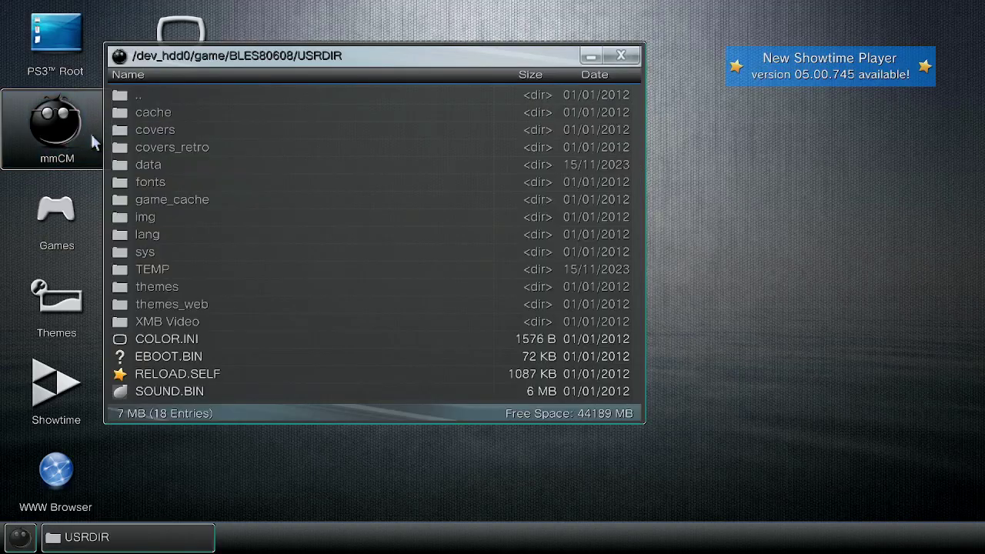
{"action": "left_click", "coordinate": [192, 97]}
{"action": "left_click", "coordinate": [192, 102]}
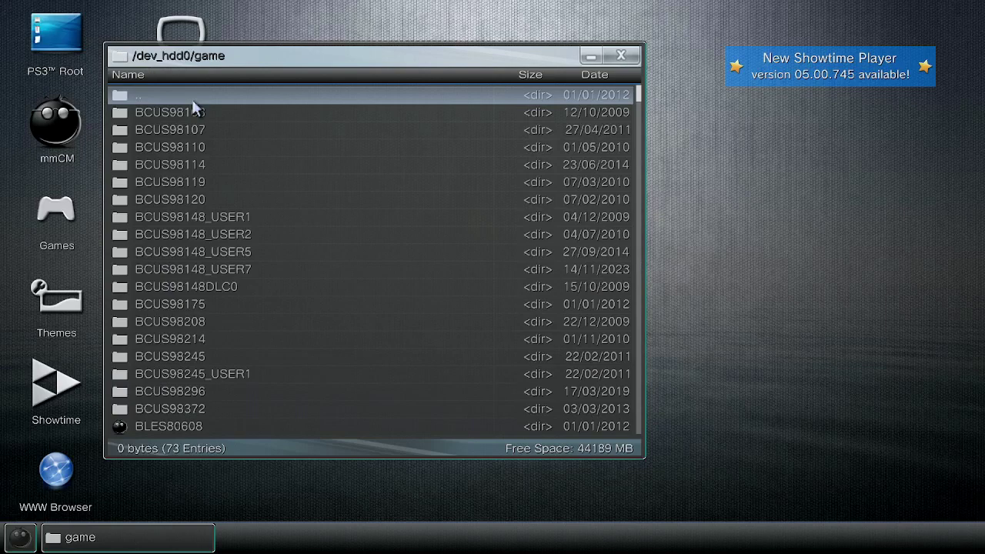
{"action": "left_click", "coordinate": [192, 102]}
{"action": "left_click", "coordinate": [191, 97]}
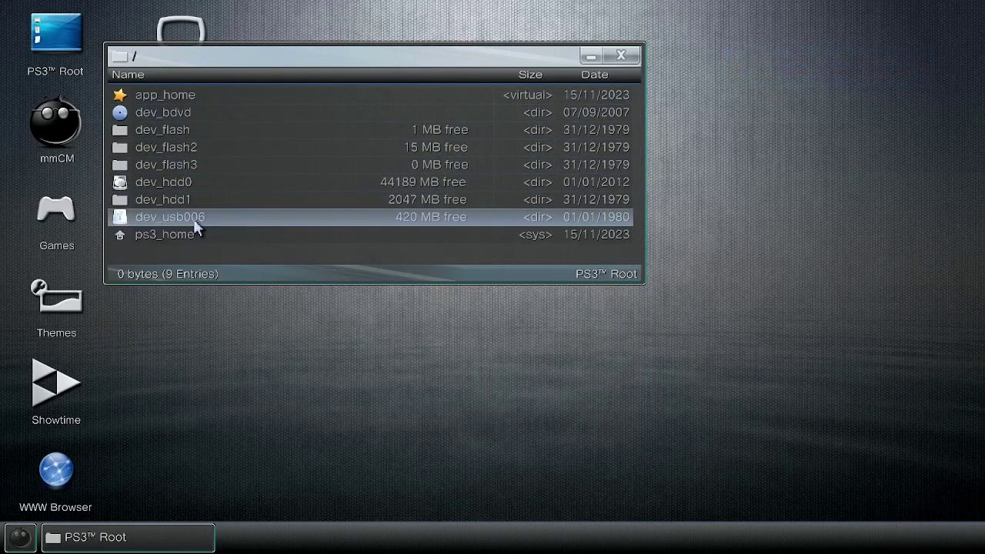
{"action": "left_click", "coordinate": [194, 218]}
{"action": "left_click", "coordinate": [184, 132]}
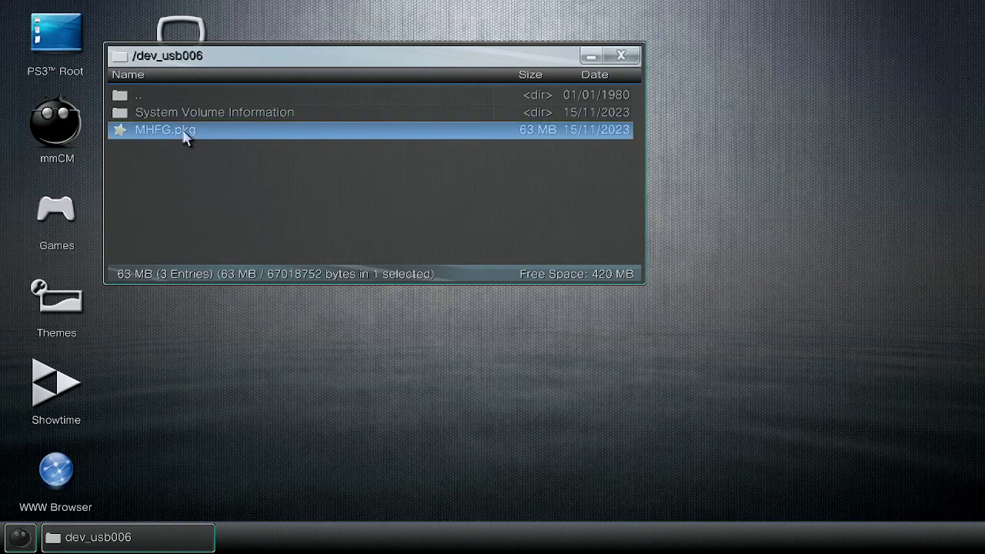
{"action": "right_click", "coordinate": [185, 136]}
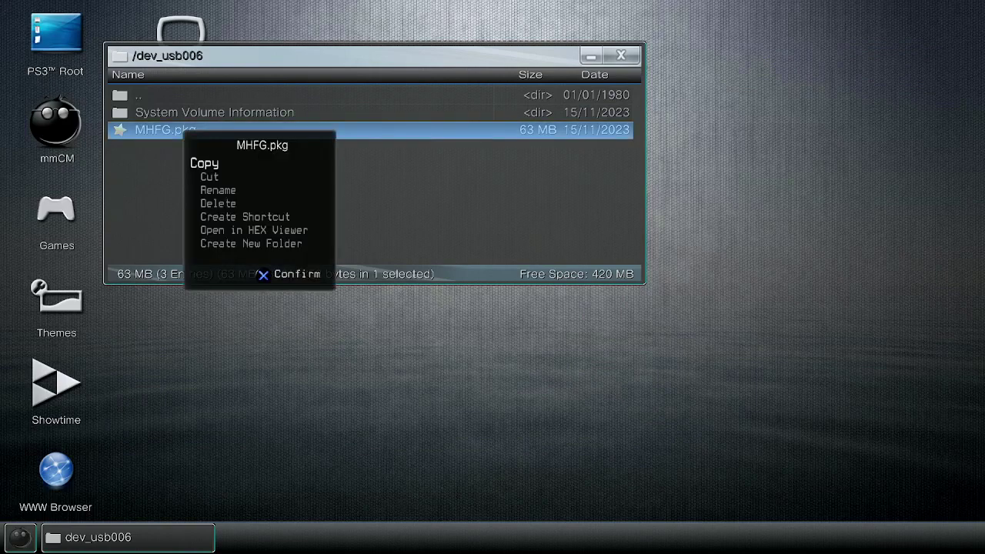
{"action": "key", "text": "Return"}
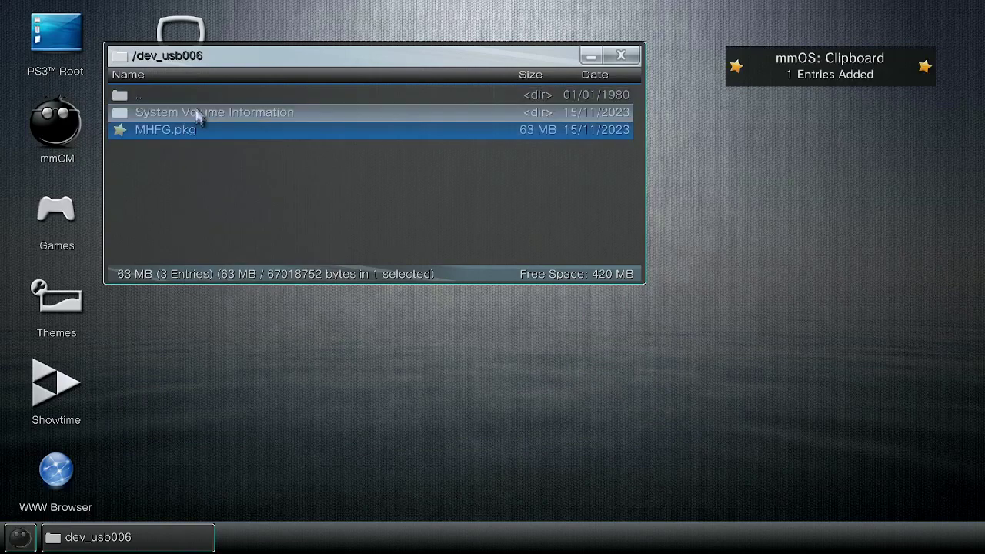
Step: Return to the PS3 root and open the packages folder in dev_hdd0
{"action": "left_click", "coordinate": [197, 98]}
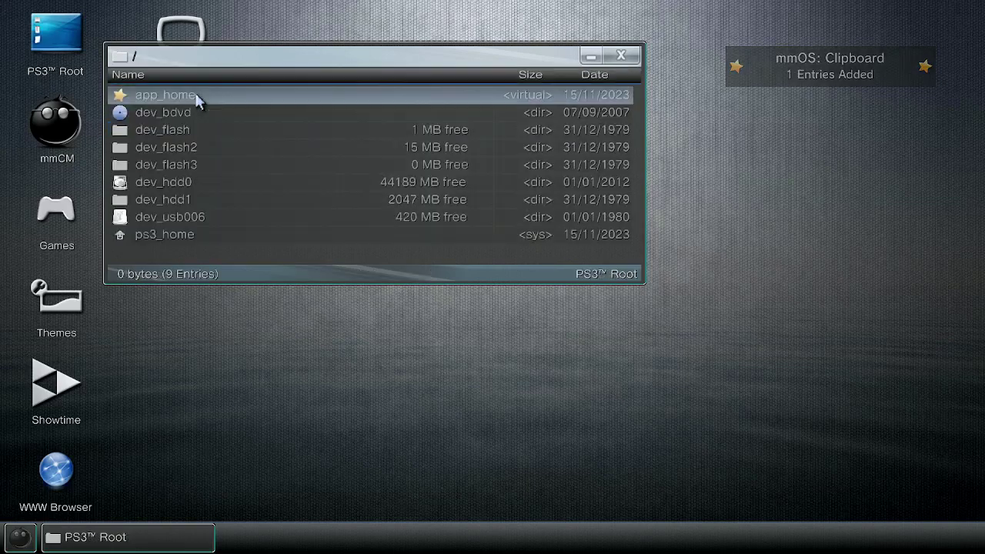
{"action": "left_click", "coordinate": [196, 190]}
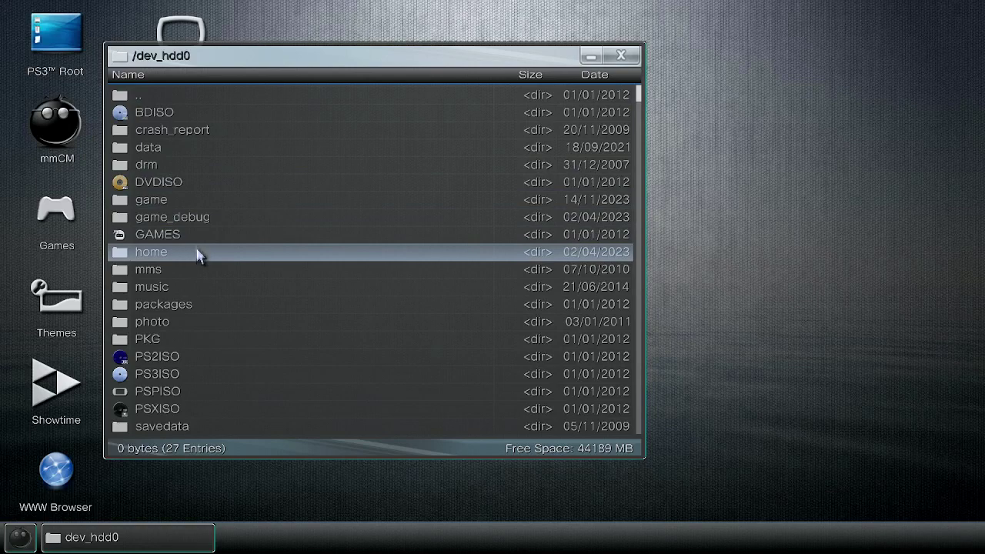
{"action": "double_click", "coordinate": [197, 316]}
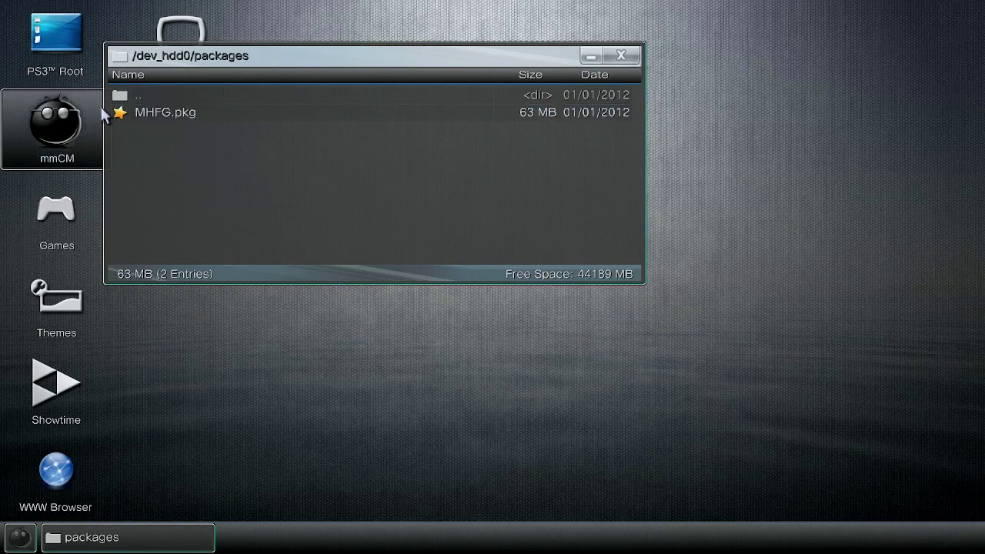
Step: Delete the old MHFG.pkg from /dev_hdd0/packages and confirm the deletion
{"action": "left_click", "coordinate": [186, 116]}
{"action": "right_click", "coordinate": [185, 116]}
{"action": "key", "text": "Down"}
{"action": "key", "text": "Down"}
{"action": "key", "text": "Down"}
{"action": "key", "text": "Down"}
{"action": "key", "text": "Return"}
{"action": "key", "text": "Return"}
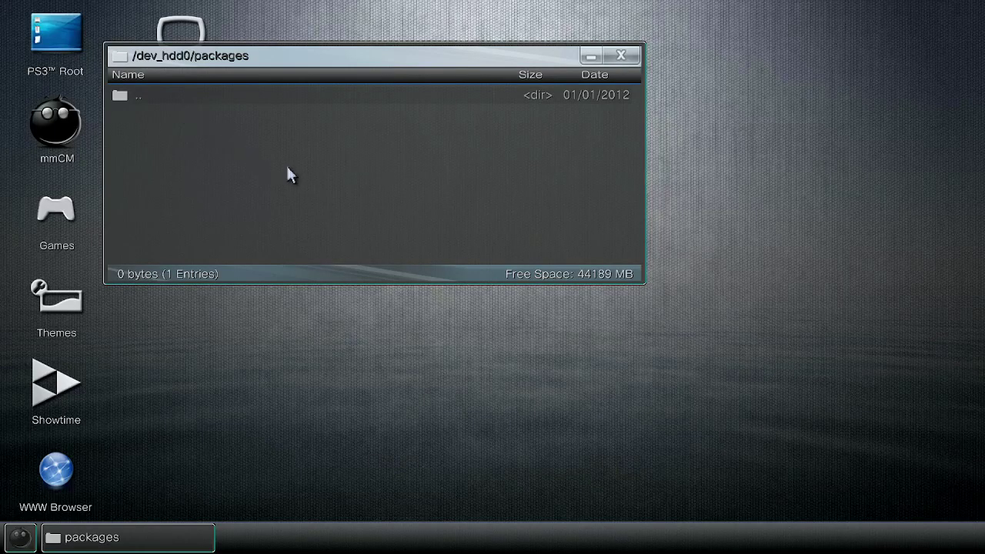
Step: Paste the copied MHFG.pkg into /dev_hdd0/packages, confirm the copy and close the folder window
{"action": "right_click", "coordinate": [288, 168]}
{"action": "key", "text": "Return"}
{"action": "key", "text": "Left"}
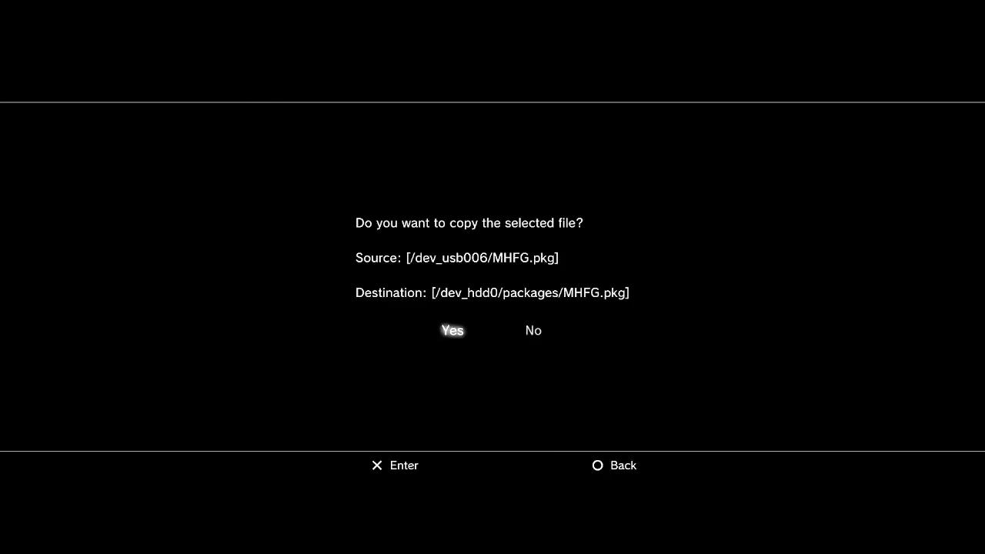
{"action": "key", "text": "Return"}
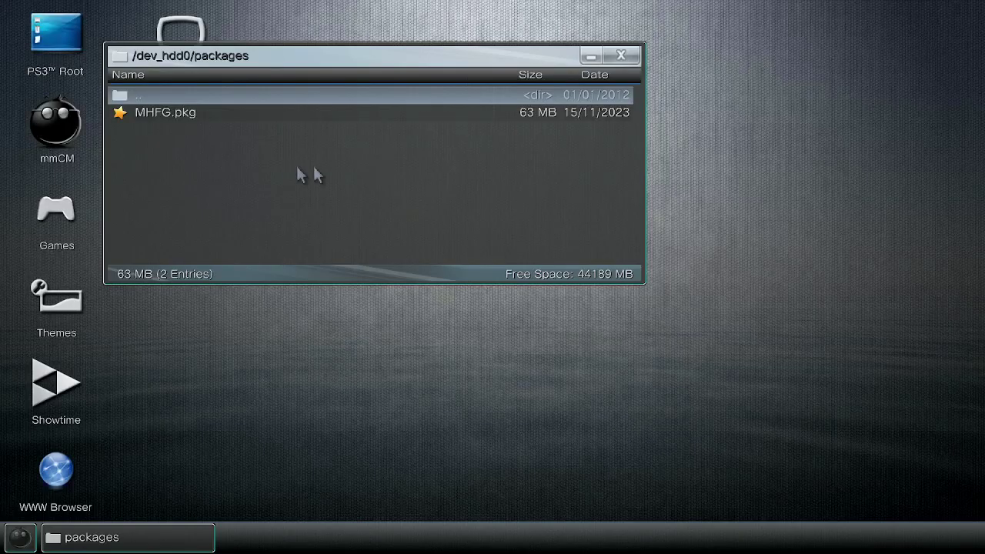
{"action": "left_click", "coordinate": [634, 55]}
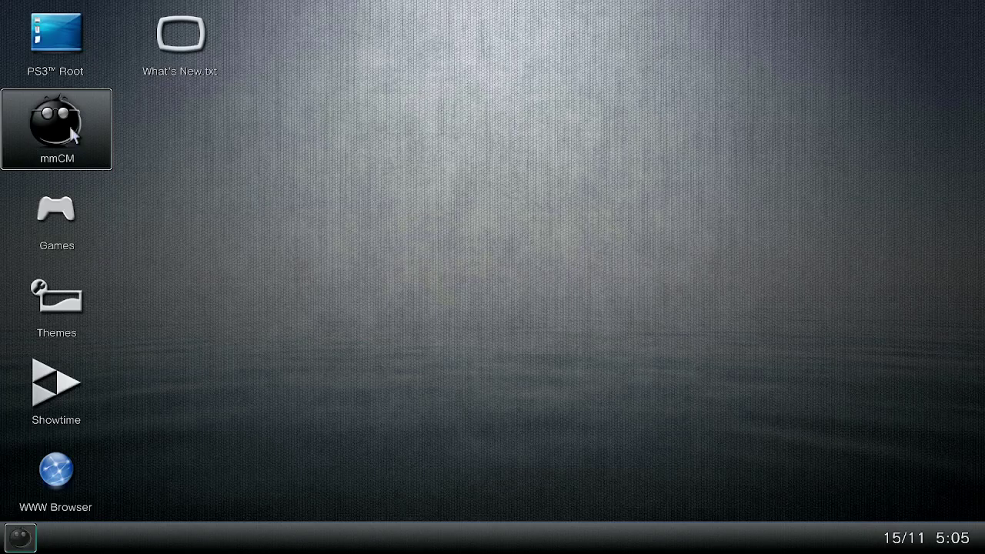
Step: Leave the file manager desktop and quit mmCM to return to the PS3's XMB screen
{"action": "left_click", "coordinate": [72, 202]}
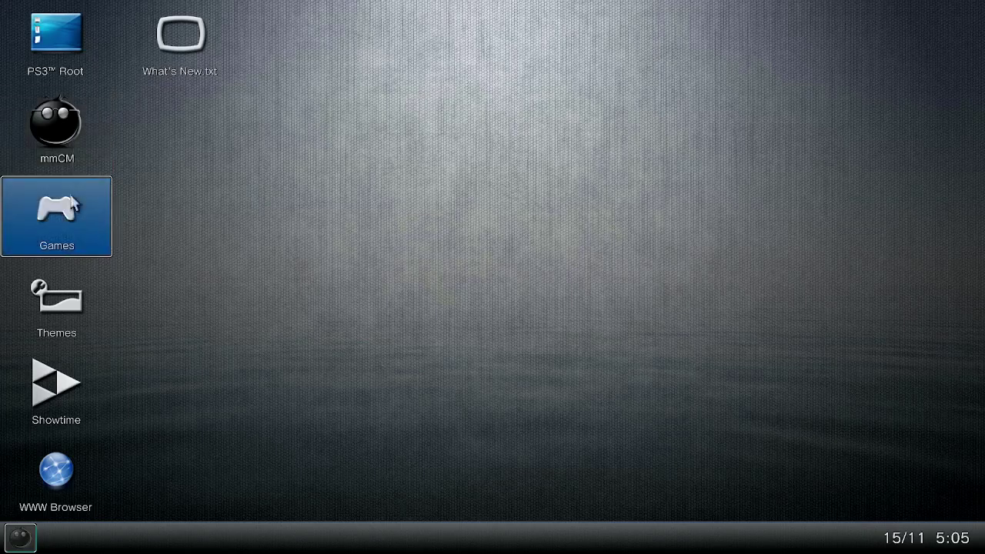
{"action": "left_click", "coordinate": [71, 202]}
{"action": "key", "text": "Left"}
{"action": "key", "text": "Left"}
{"action": "key", "text": "Left"}
{"action": "key", "text": "Left"}
{"action": "key", "text": "Left"}
{"action": "key", "text": "Down"}
{"action": "key", "text": "Down"}
{"action": "key", "text": "Down"}
{"action": "key", "text": "Down"}
{"action": "key", "text": "Down"}
{"action": "key", "text": "Down"}
{"action": "key", "text": "Down"}
{"action": "key", "text": "Down"}
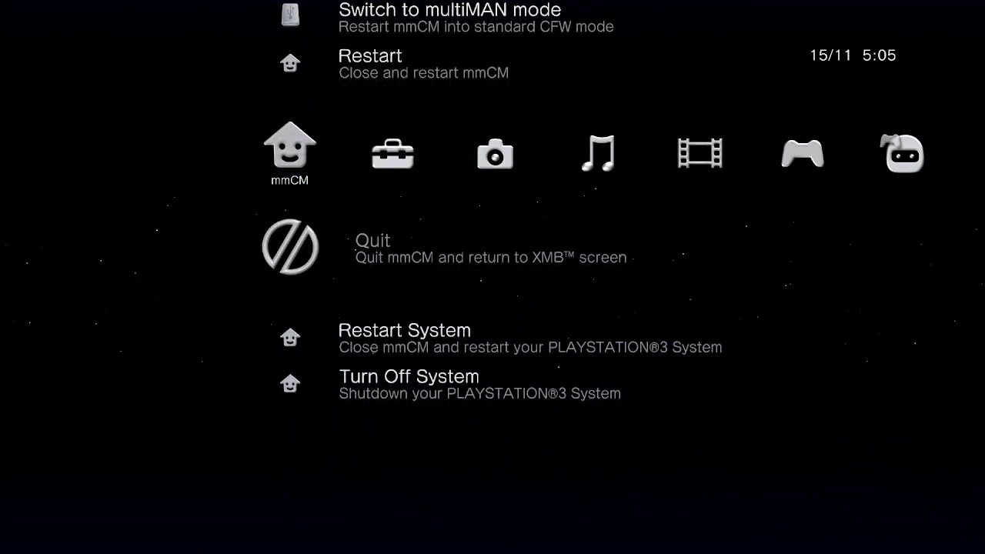
{"action": "key", "text": "Return"}
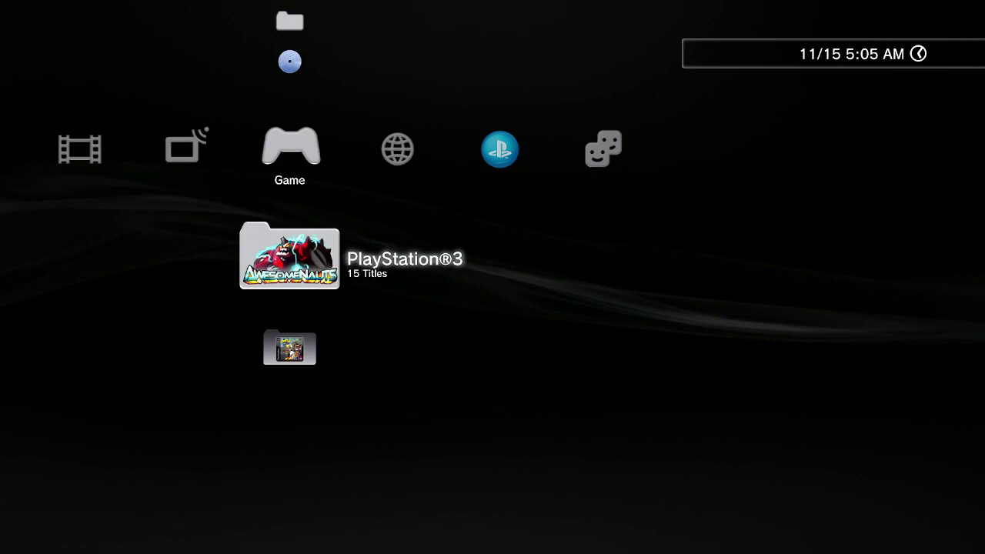
{"action": "key", "text": "Down"}
{"action": "key", "text": "Up"}
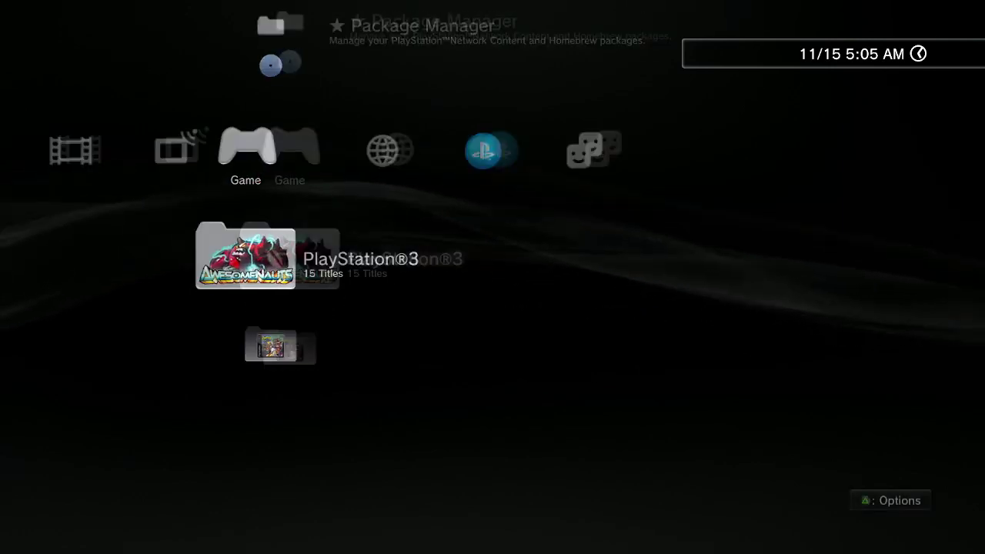
{"action": "key", "text": "Return"}
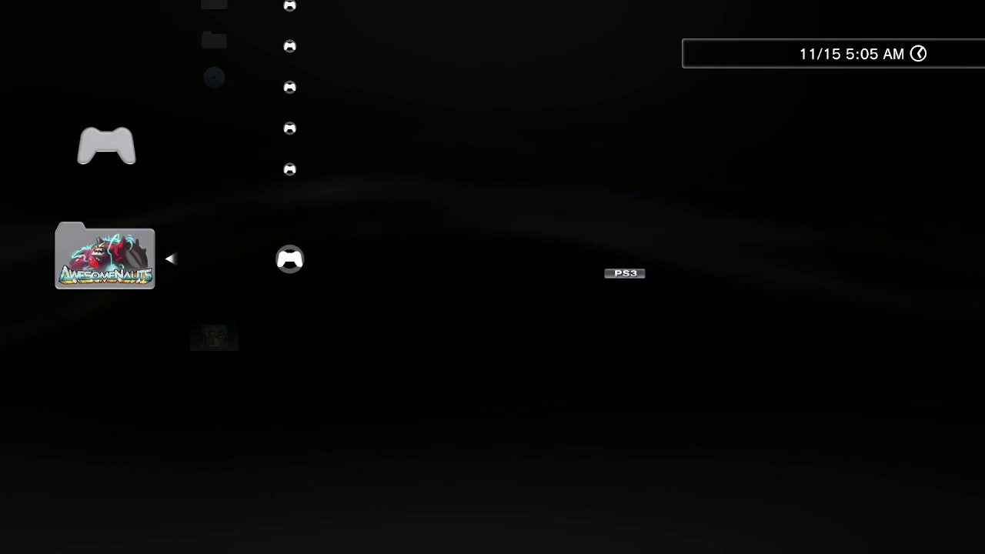
{"action": "key", "text": "Escape"}
Step: Install MHFG.pkg from PS3 System Storage using Package Manager's Install Package Files option
{"action": "key", "text": "Up"}
{"action": "key", "text": "Up"}
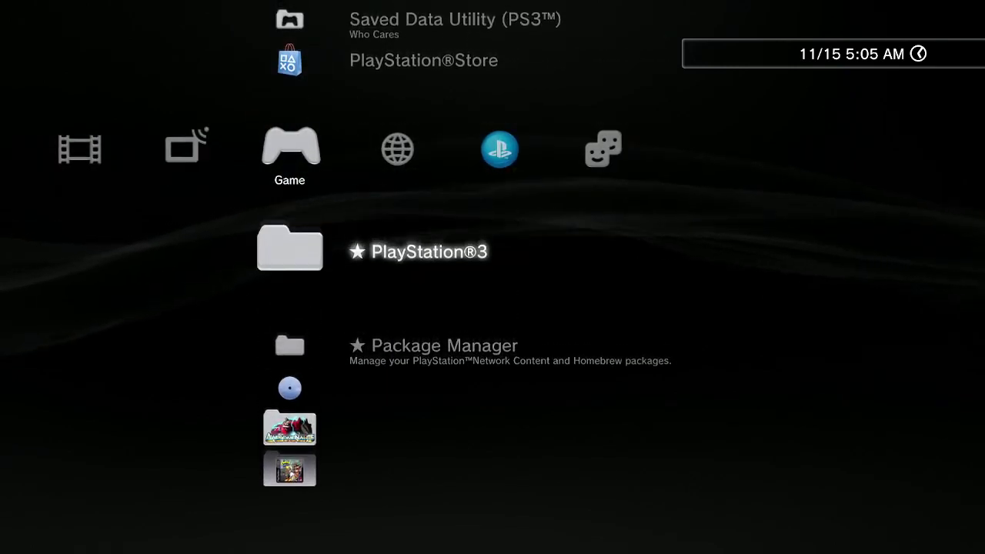
{"action": "key", "text": "Down"}
{"action": "key", "text": "Return"}
{"action": "key", "text": "Down"}
{"action": "key", "text": "Return"}
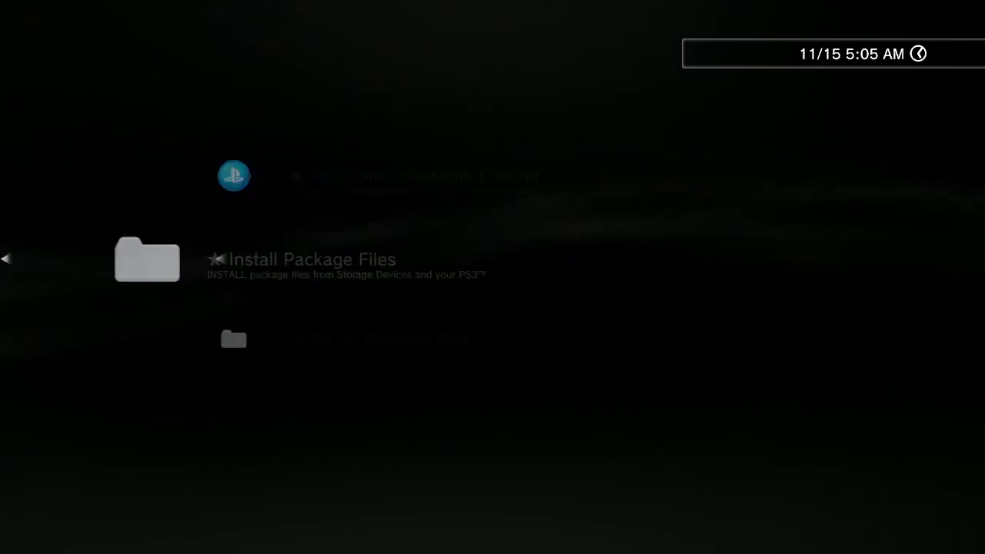
{"action": "key", "text": "Return"}
{"action": "key", "text": "Escape"}
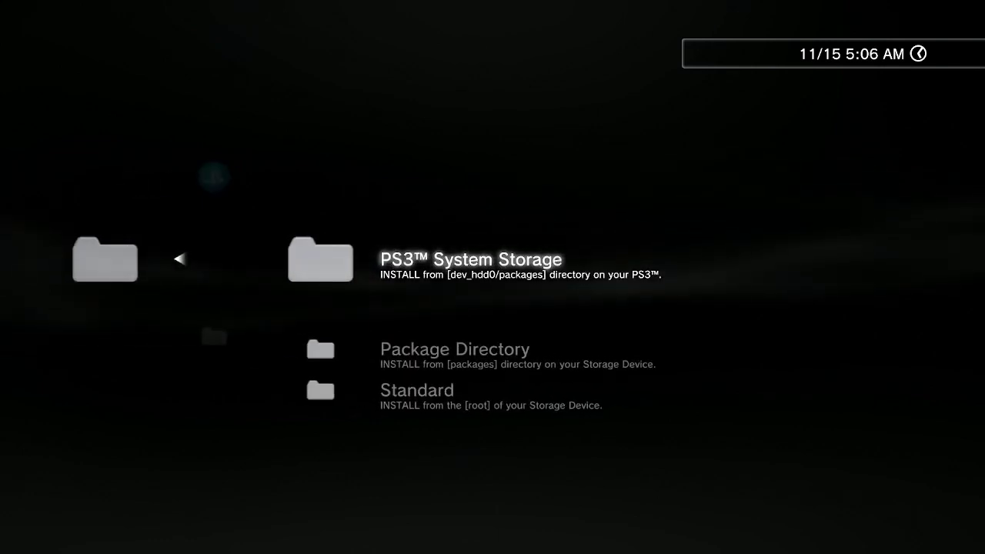
{"action": "key", "text": "Return"}
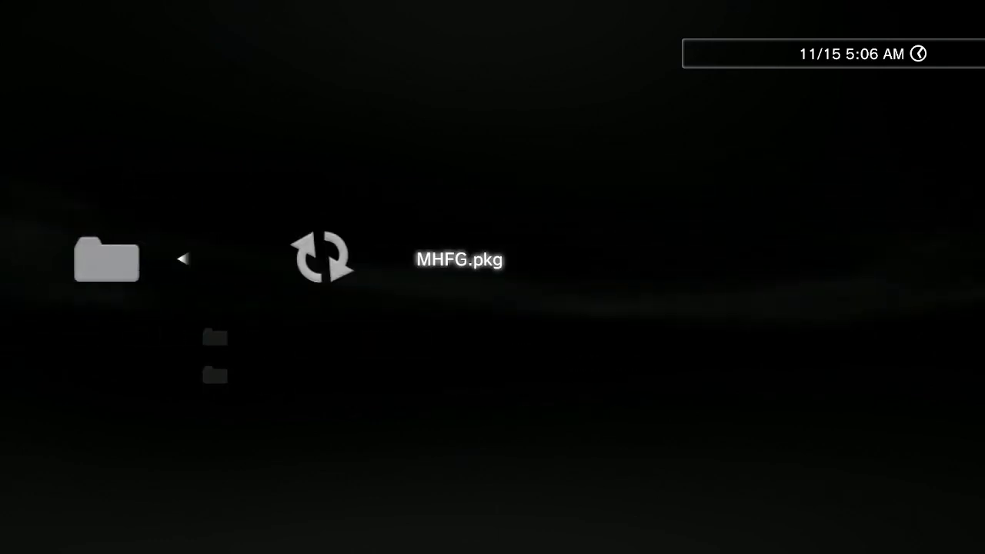
{"action": "key", "text": "Return"}
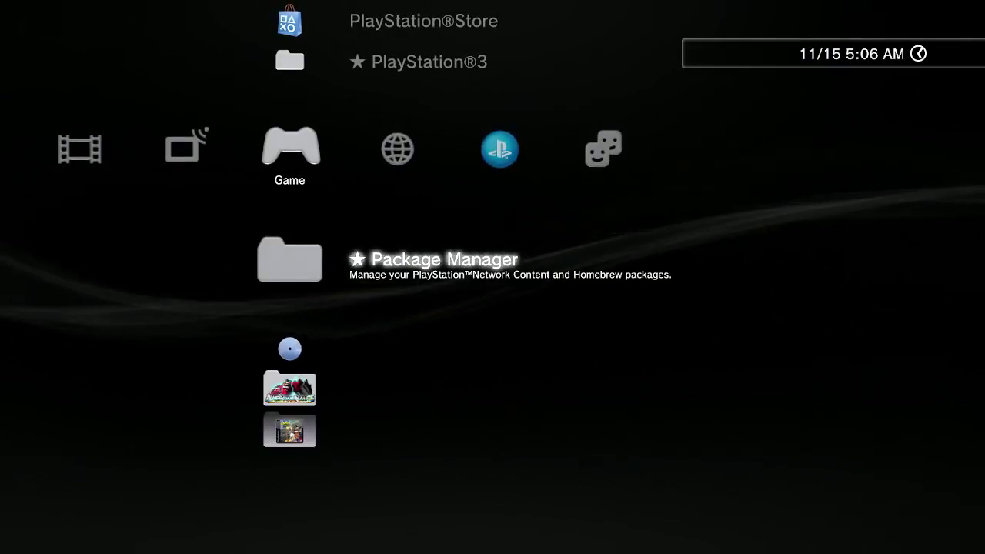
Step: Find the newly installed Monster Hunter Frontier G in the PlayStation 3 titles folder
{"action": "key", "text": "Down"}
{"action": "key", "text": "Down"}
{"action": "key", "text": "Return"}
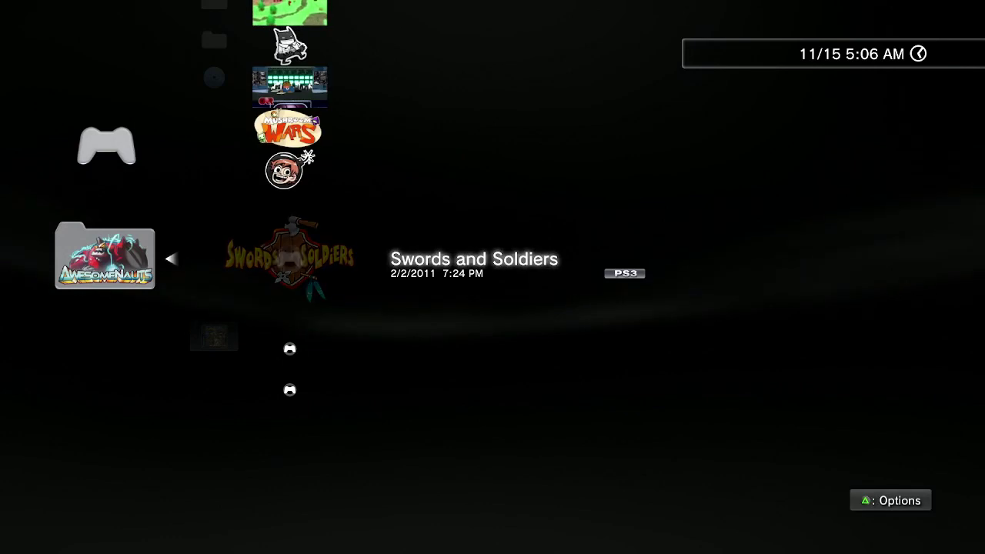
{"action": "key", "text": "Down"}
{"action": "key", "text": "Down"}
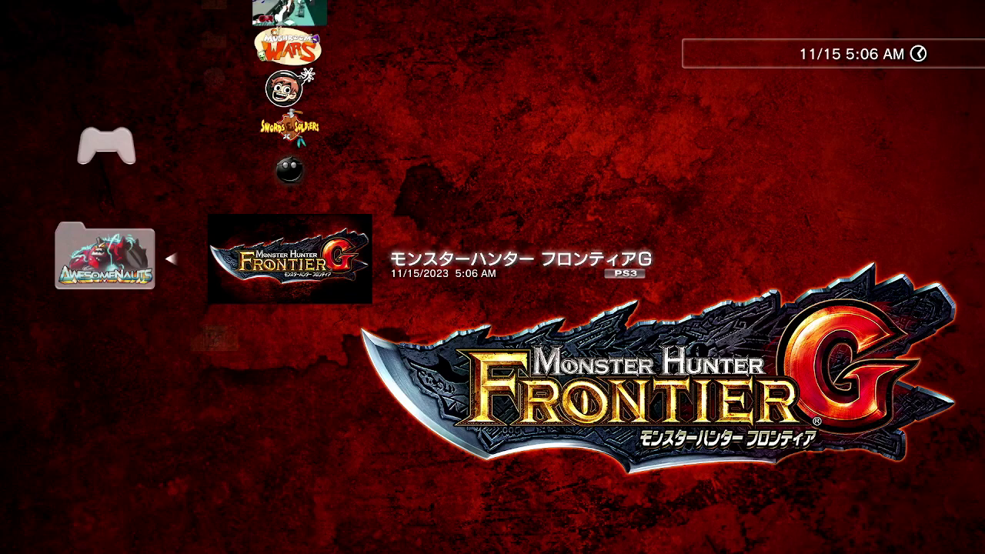
Step: View the Sign In entry in the PlayStation Network category and the Network category, and return to Game
{"action": "key", "text": "Left"}
{"action": "key", "text": "Right"}
{"action": "key", "text": "Right"}
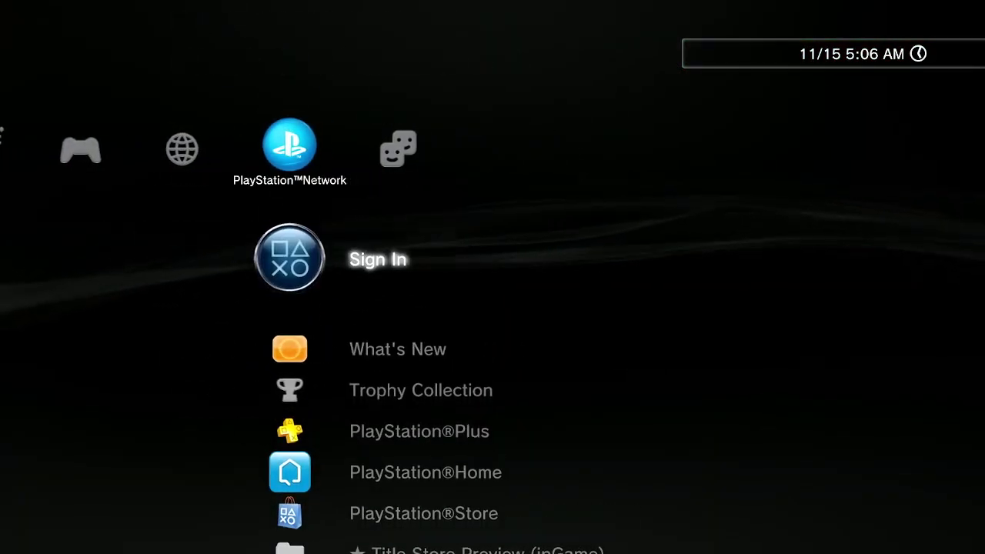
{"action": "key", "text": "Left"}
{"action": "key", "text": "Up"}
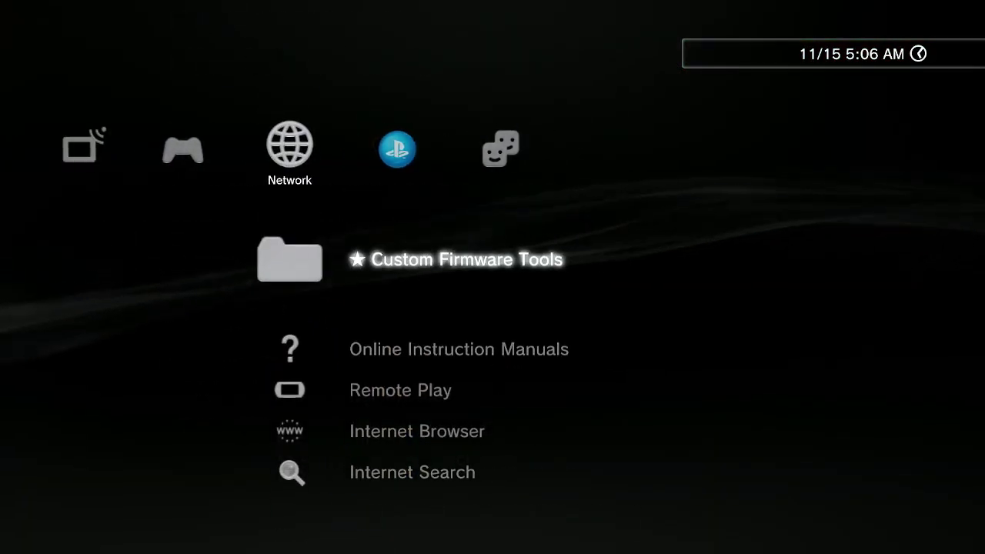
{"action": "key", "text": "Right"}
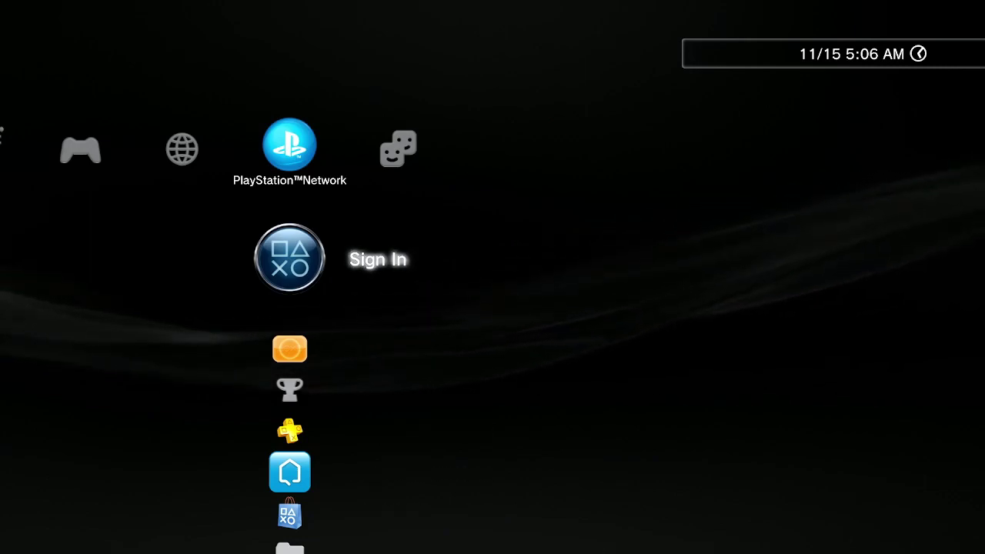
{"action": "key", "text": "Left"}
{"action": "key", "text": "Left"}
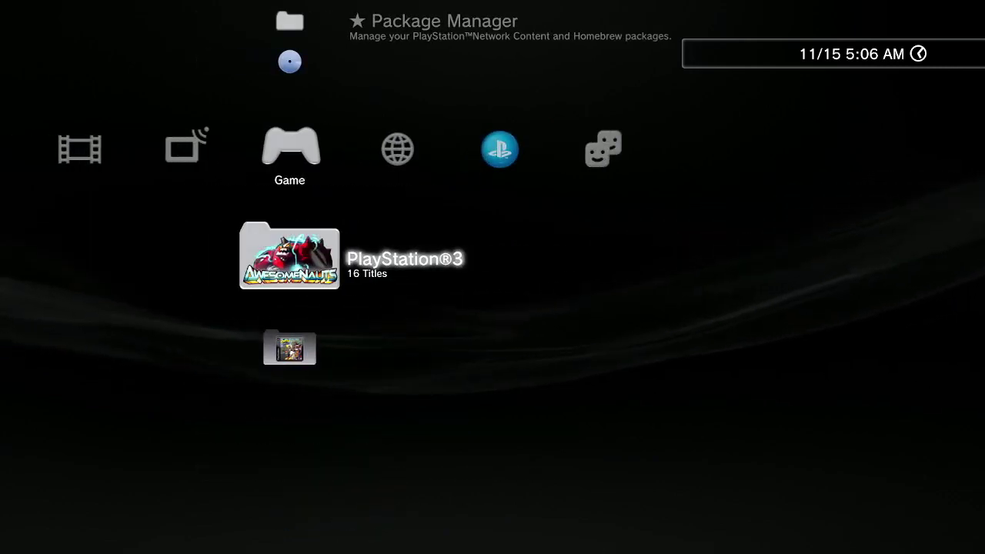
Step: Launch Monster Hunter Frontier G from the PlayStation 3 titles folder and open the XMB over its title screen
{"action": "key", "text": "Return"}
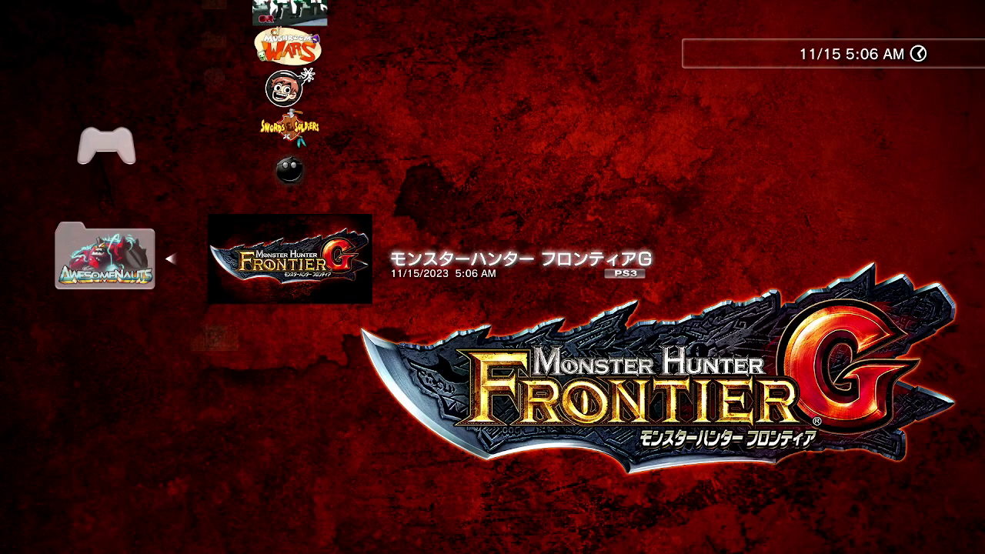
{"action": "key", "text": "Return"}
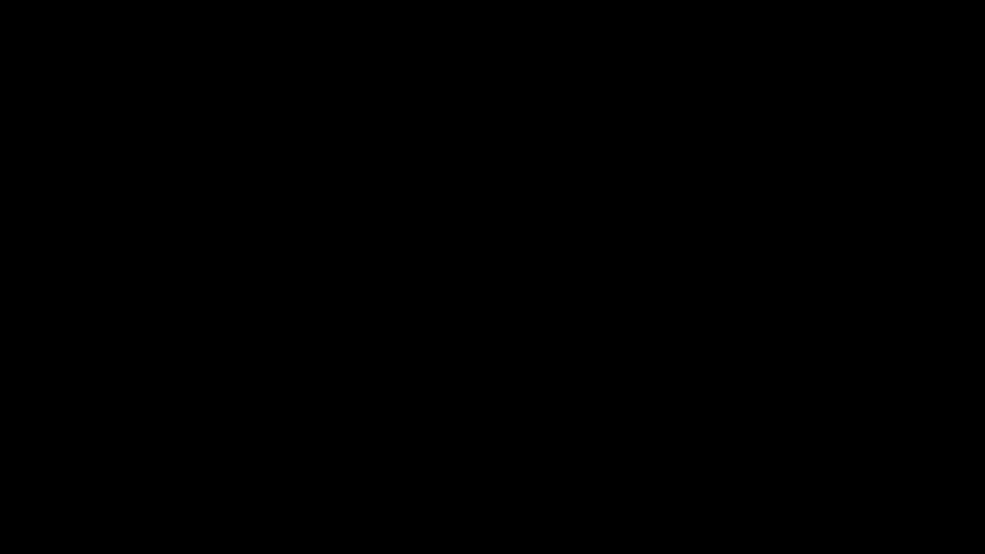
{"action": "key", "text": "Return"}
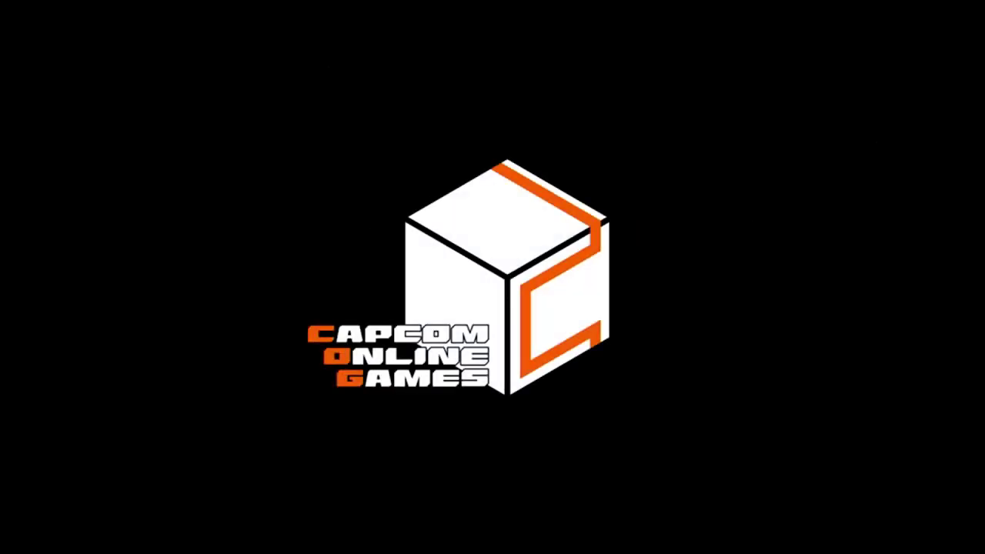
{"action": "key", "text": "Home"}
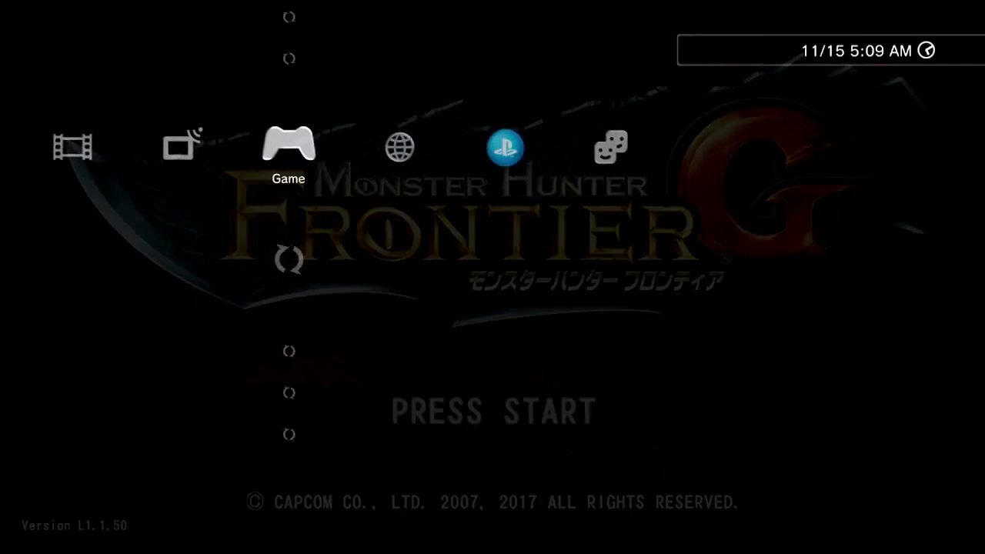
Step: Quit Monster Hunter Frontier G, view the Monster Hunter Frontier Z entry in the PlayStation 3 titles folder, and switch to Discord
{"action": "key", "text": "Home"}
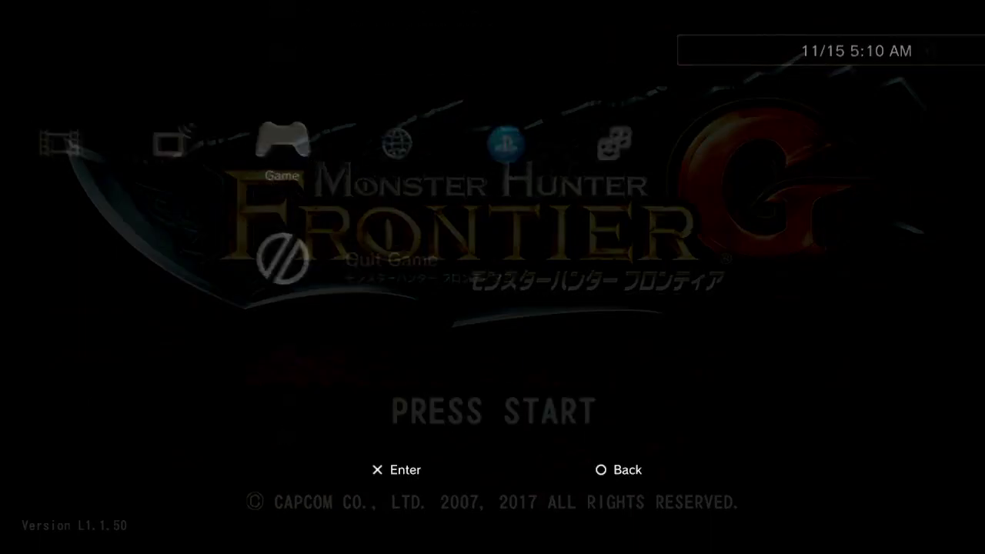
{"action": "key", "text": "Return"}
{"action": "key", "text": "Left"}
{"action": "key", "text": "Return"}
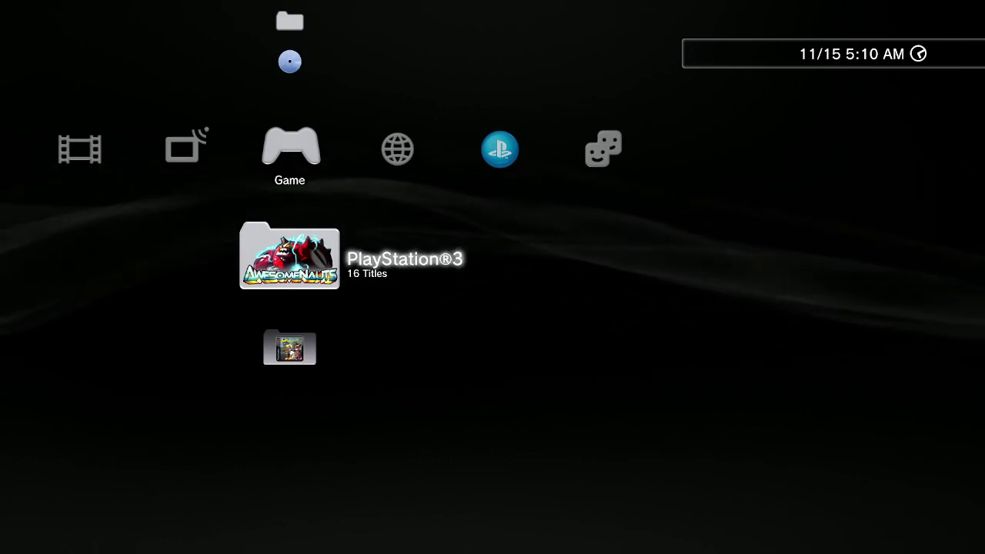
{"action": "key", "text": "Return"}
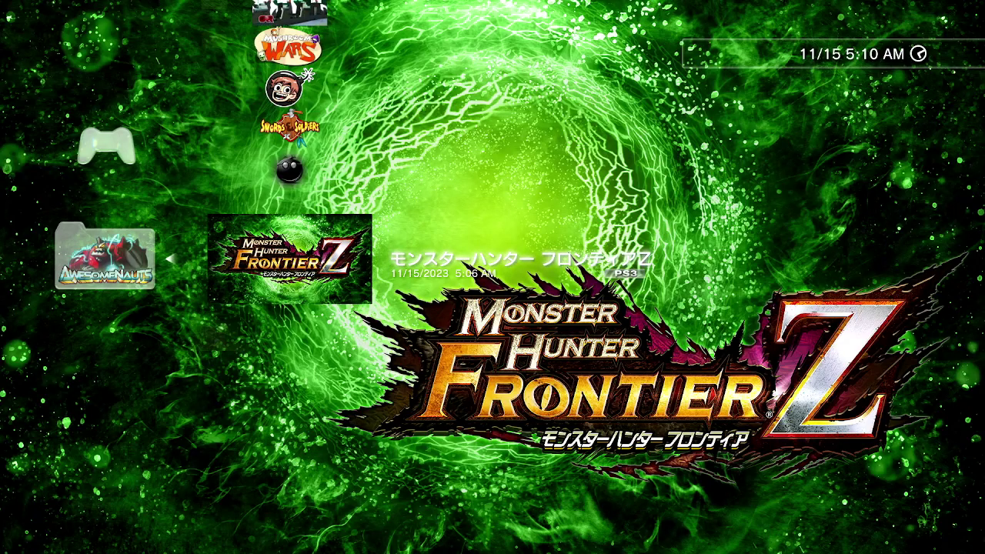
{"action": "key", "text": "Escape"}
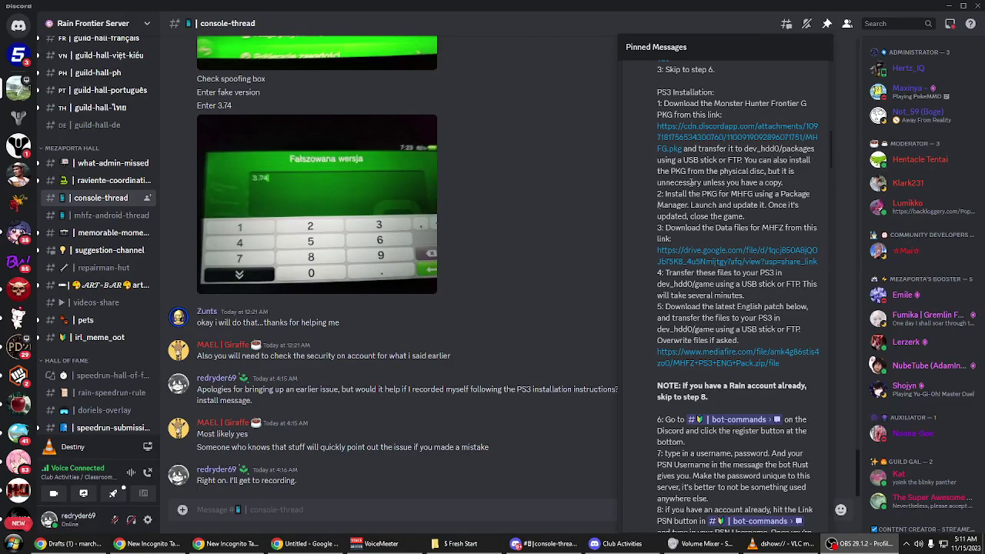
Step: Download NPJB00301.7z from the Google Drive link in the pinned PS3 instructions into $ Fresh Start, and open the full download history
{"action": "left_click", "coordinate": [724, 264]}
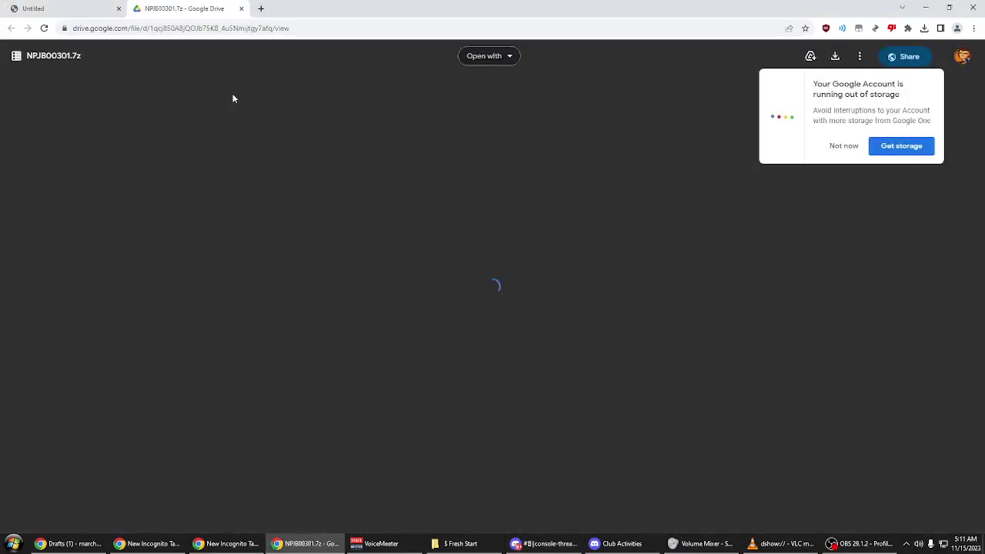
{"action": "left_click", "coordinate": [836, 57]}
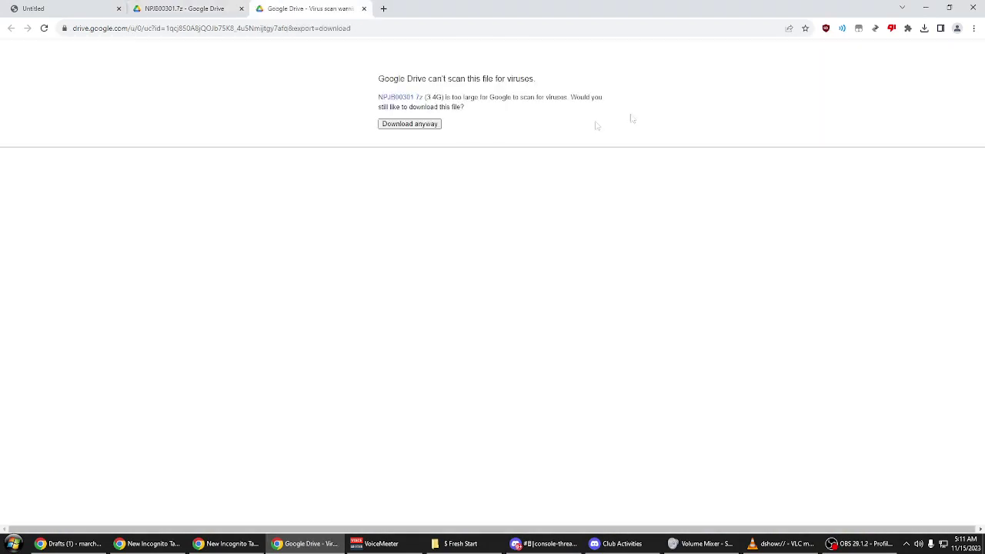
{"action": "left_click", "coordinate": [391, 126]}
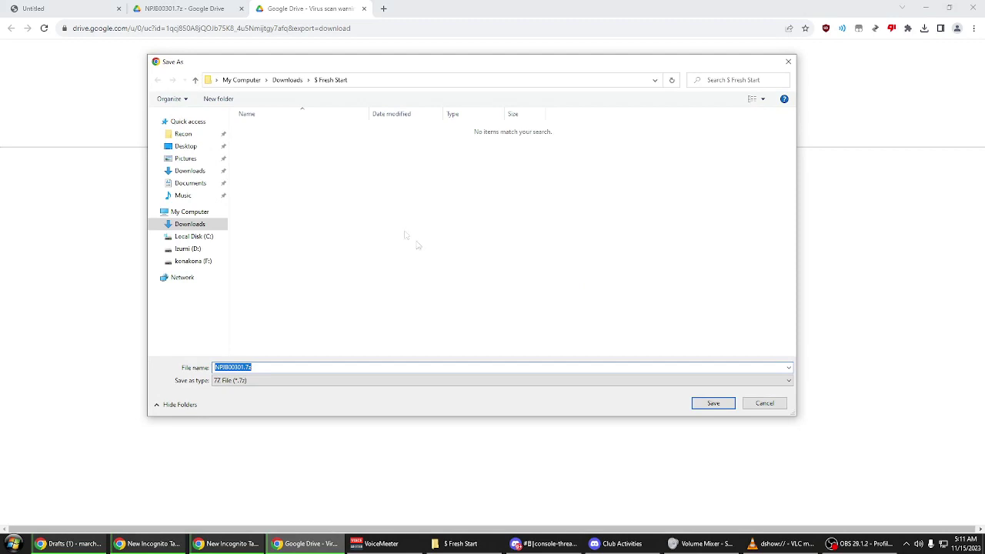
{"action": "left_click", "coordinate": [706, 404]}
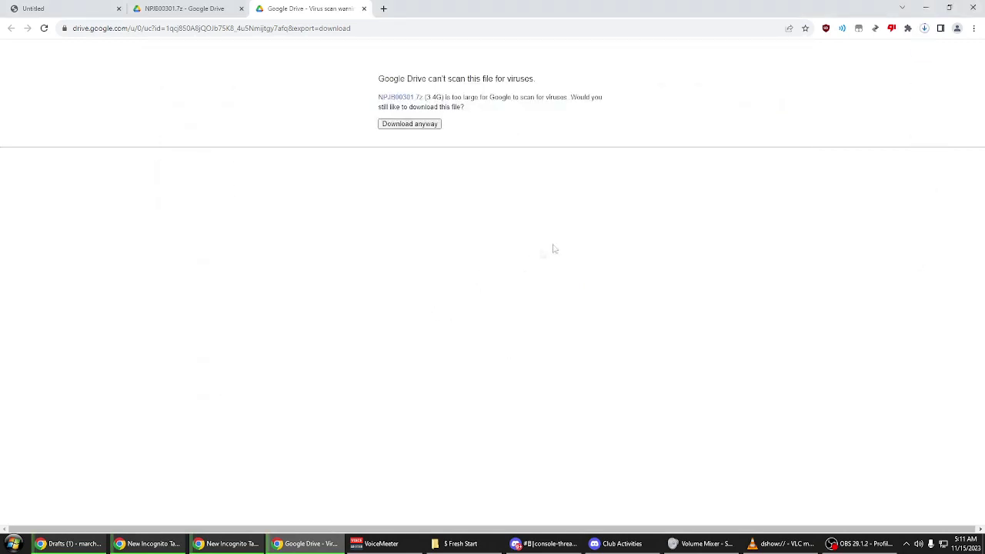
{"action": "left_click", "coordinate": [925, 28]}
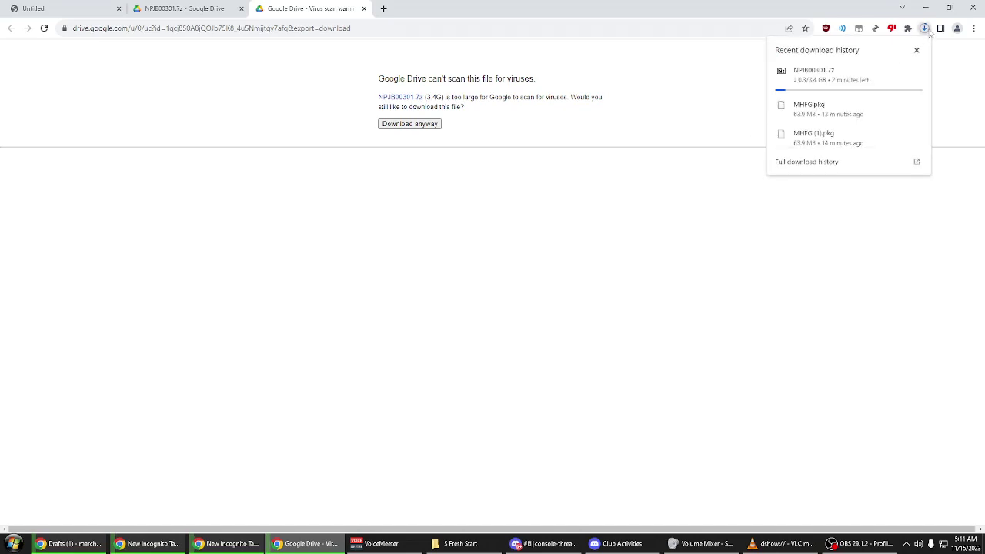
{"action": "left_click", "coordinate": [806, 163]}
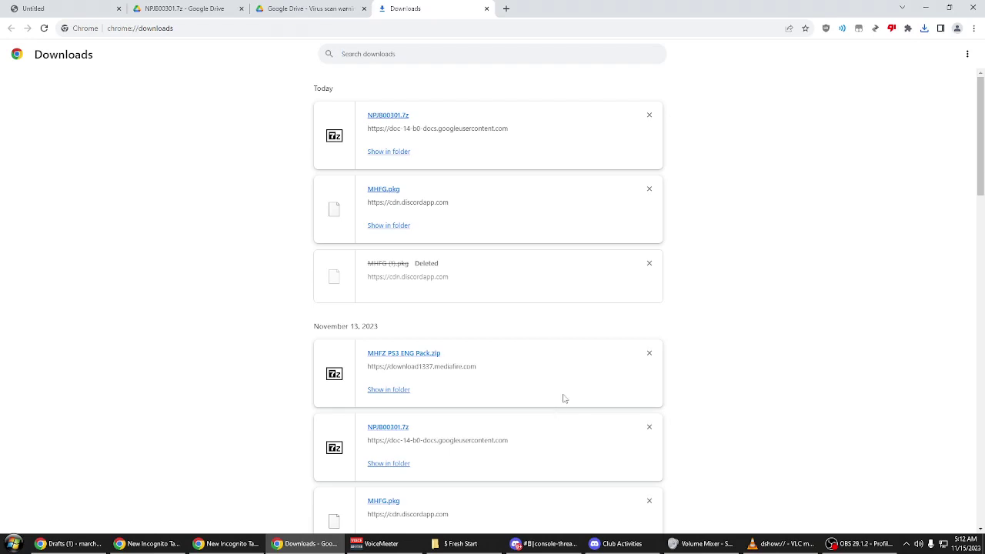
Step: Refresh the $ Fresh Start folder, check the downloaded NPJB00301.7z archive there, and review the pinned PS3 instructions in Discord
{"action": "left_click", "coordinate": [460, 544]}
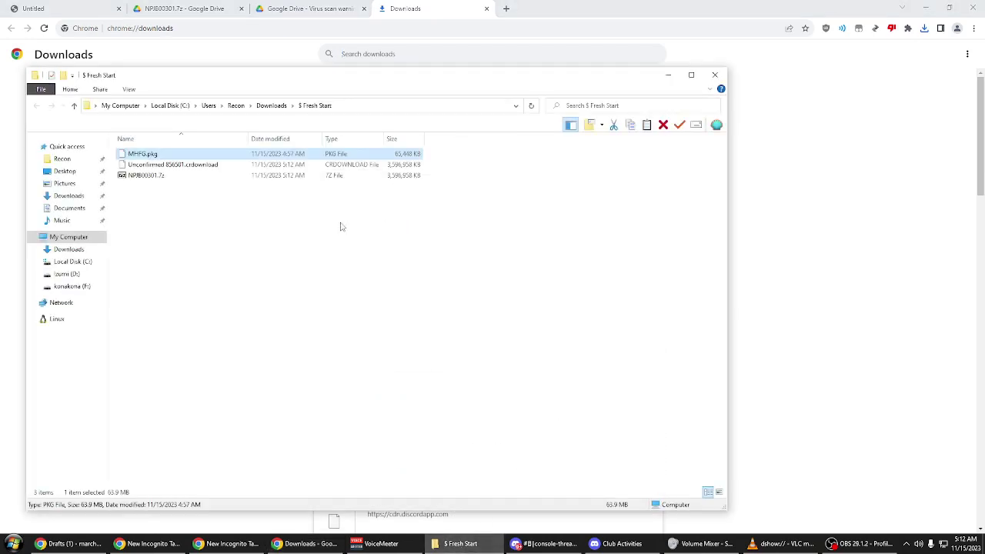
{"action": "left_click", "coordinate": [209, 211]}
{"action": "left_click", "coordinate": [146, 176]}
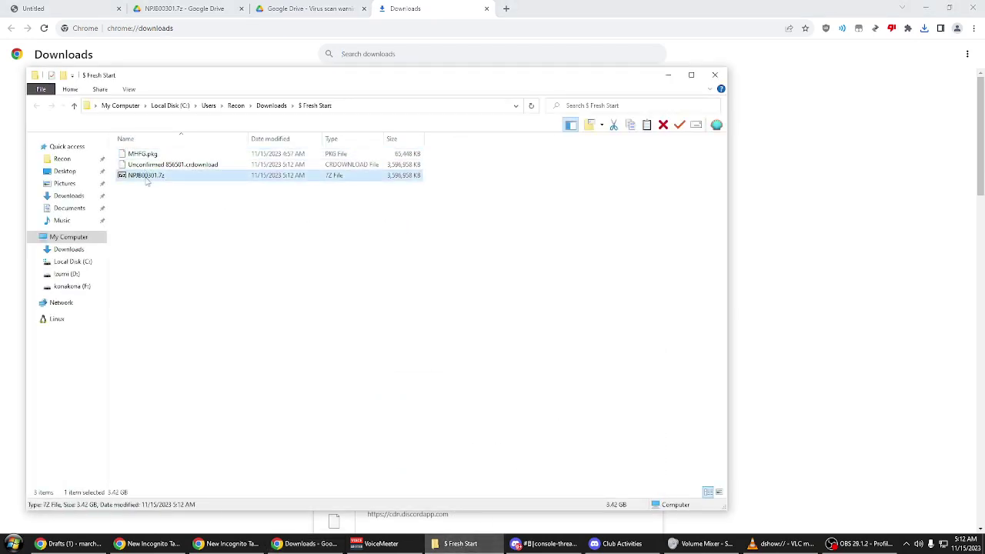
{"action": "left_click", "coordinate": [531, 107]}
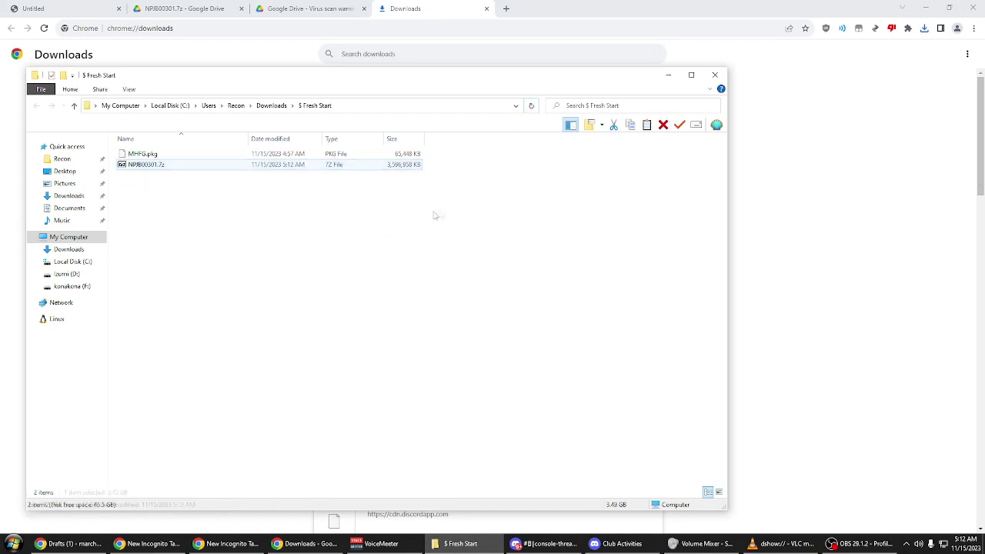
{"action": "left_click", "coordinate": [305, 169]}
{"action": "right_click", "coordinate": [305, 168]}
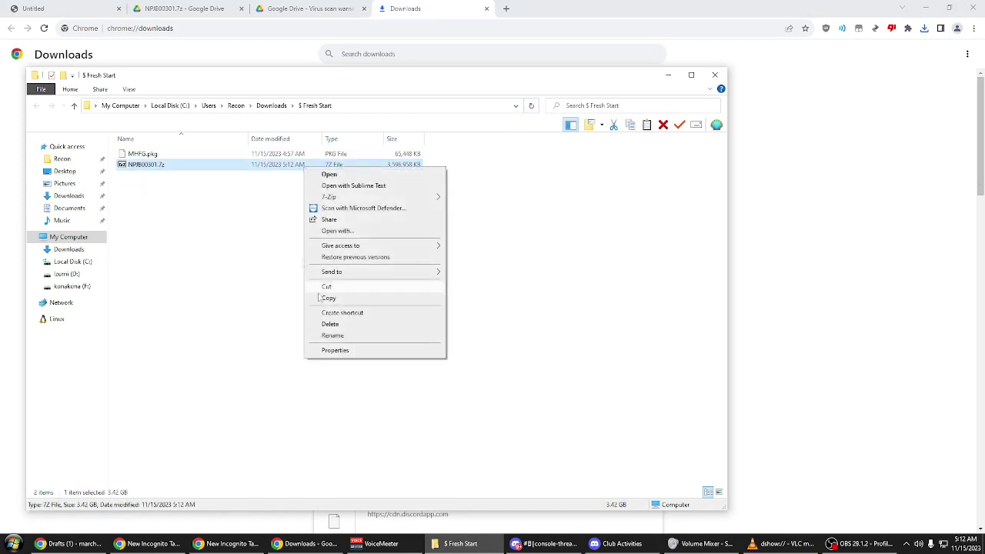
{"action": "left_click", "coordinate": [570, 441]}
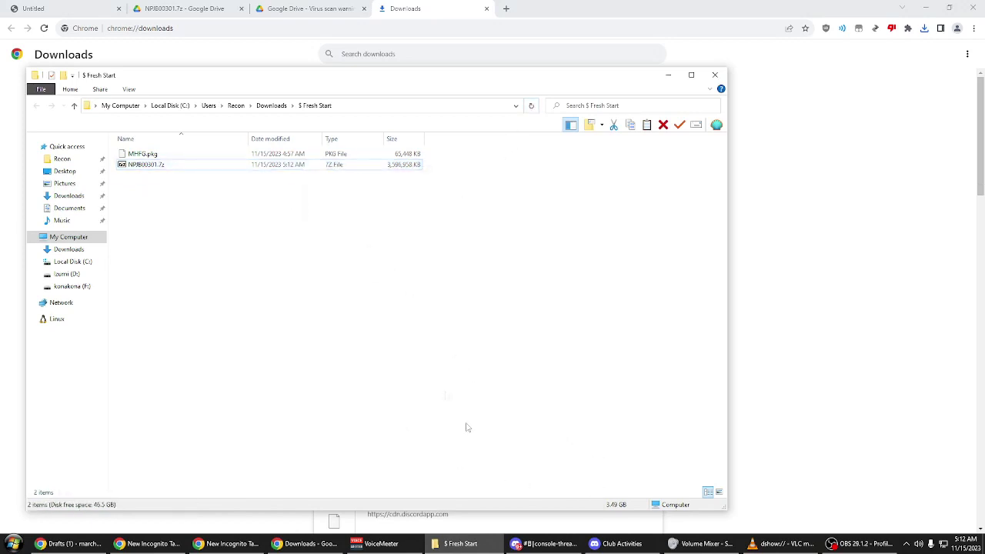
{"action": "left_click", "coordinate": [544, 544]}
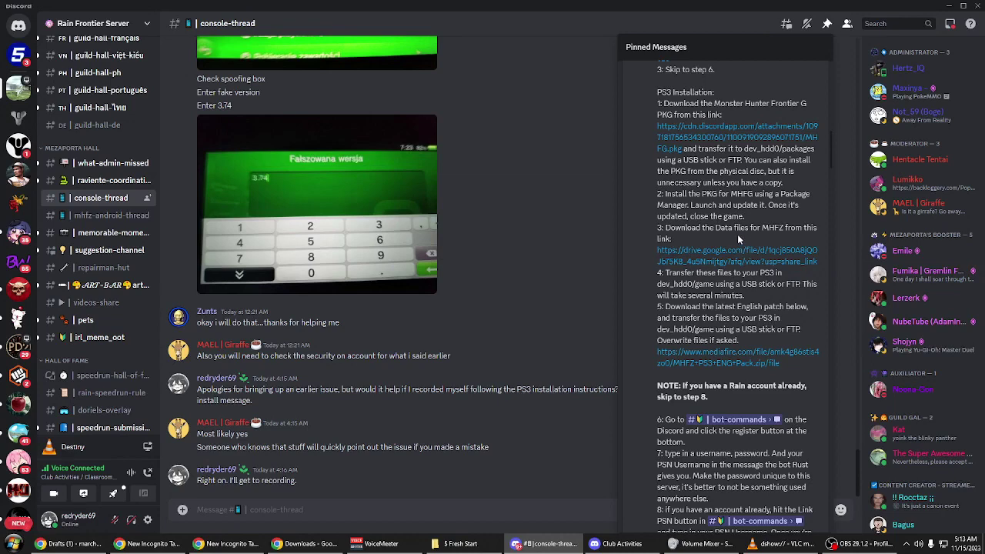
Step: Extract NPJB00301.7z with 7-Zip into an NPJB00301 folder inside $ Fresh Start
{"action": "left_click", "coordinate": [447, 545]}
{"action": "right_click", "coordinate": [249, 284]}
{"action": "left_click", "coordinate": [216, 243]}
{"action": "left_click", "coordinate": [168, 167]}
{"action": "right_click", "coordinate": [170, 168]}
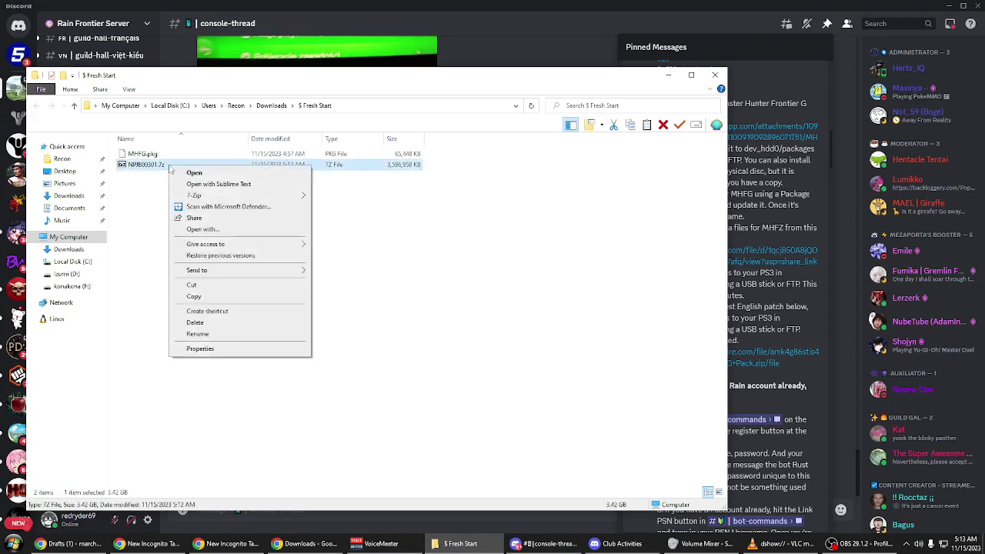
{"action": "mouse_move", "coordinate": [223, 197]}
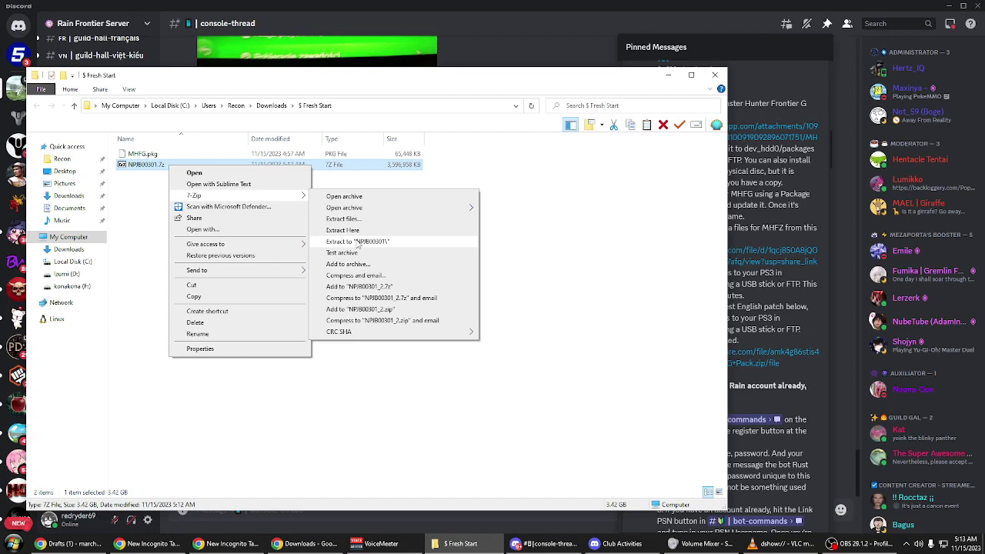
{"action": "left_click", "coordinate": [359, 245]}
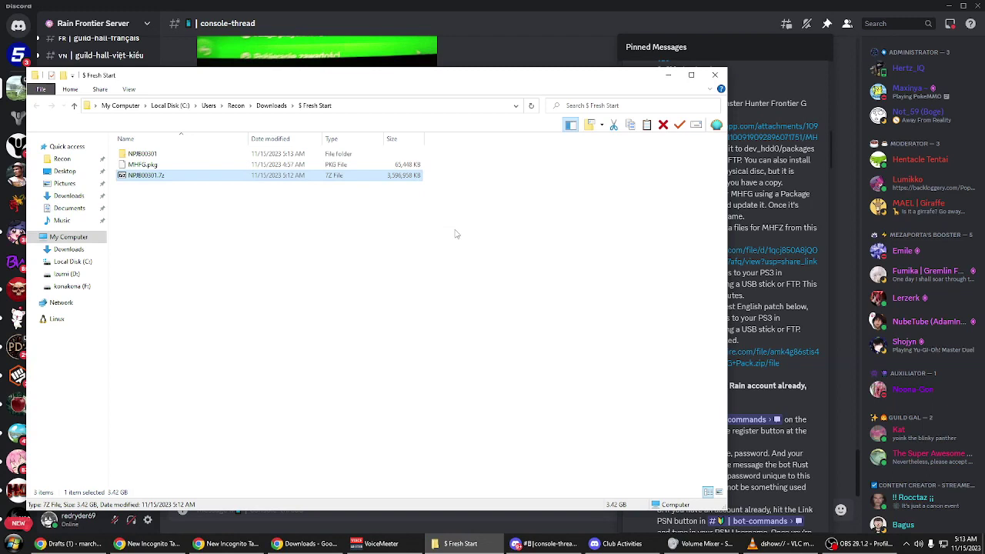
{"action": "left_click", "coordinate": [455, 234]}
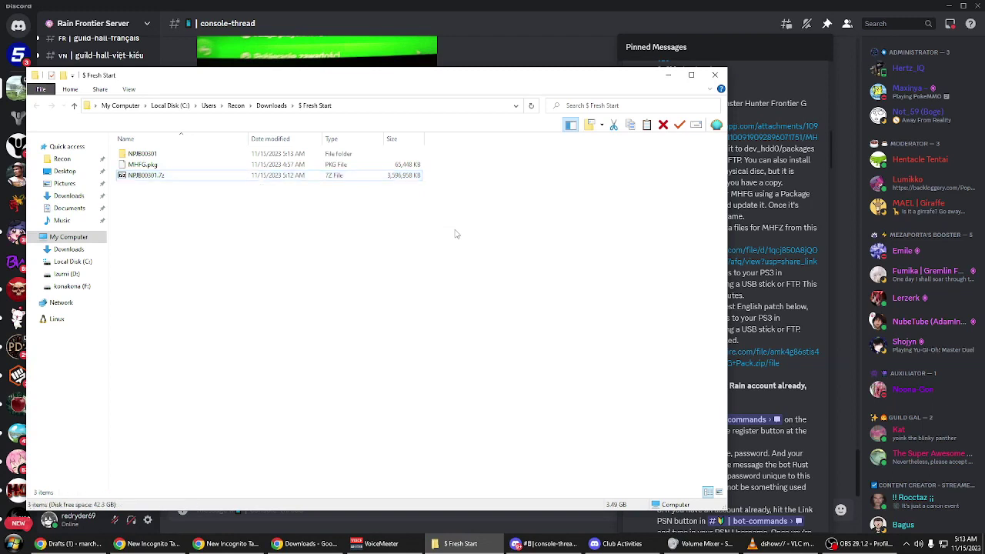
Step: Inspect the USRDIR folder of the extracted NPJB00301 data and its i02 subfolder, and return to USRDIR
{"action": "double_click", "coordinate": [154, 154]}
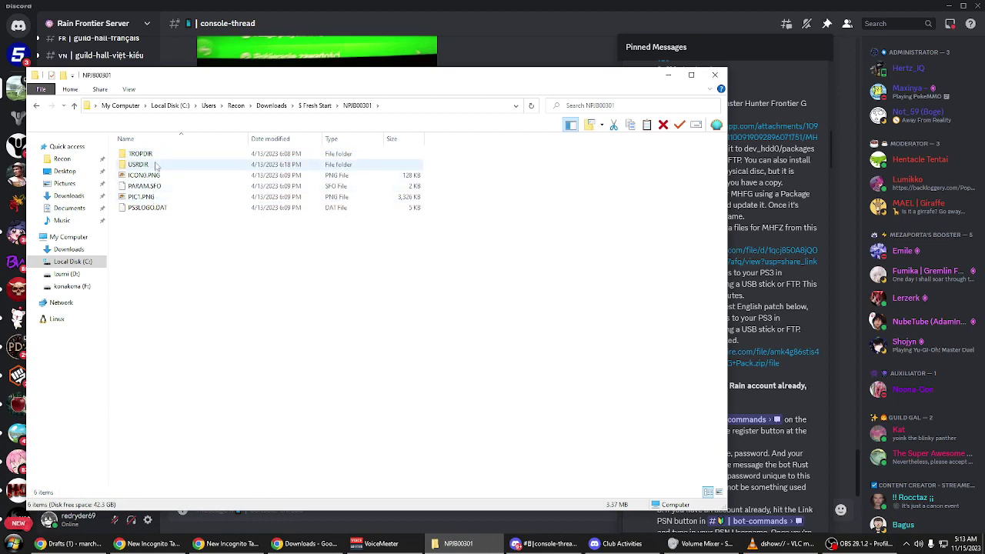
{"action": "double_click", "coordinate": [154, 165]}
{"action": "double_click", "coordinate": [133, 186]}
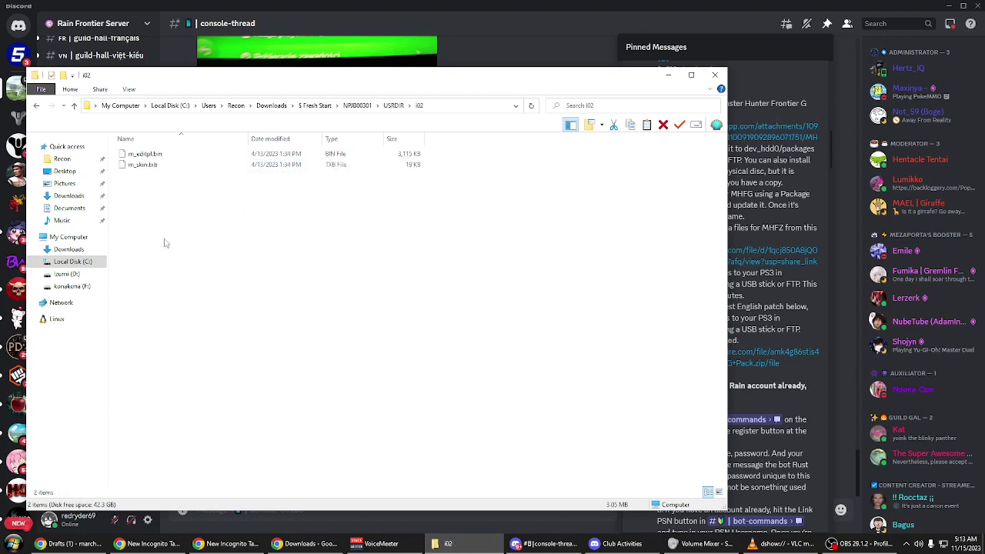
{"action": "left_click", "coordinate": [378, 106]}
{"action": "left_click", "coordinate": [394, 108]}
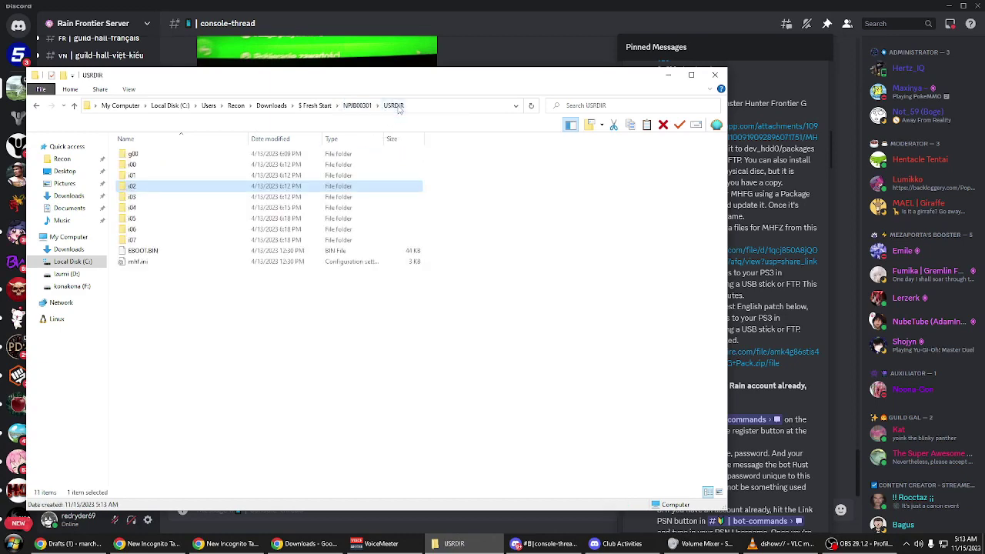
Step: Examine the i00 folder in USRDIR, including its parts subfolder, and go back up to $ Fresh Start
{"action": "double_click", "coordinate": [223, 167]}
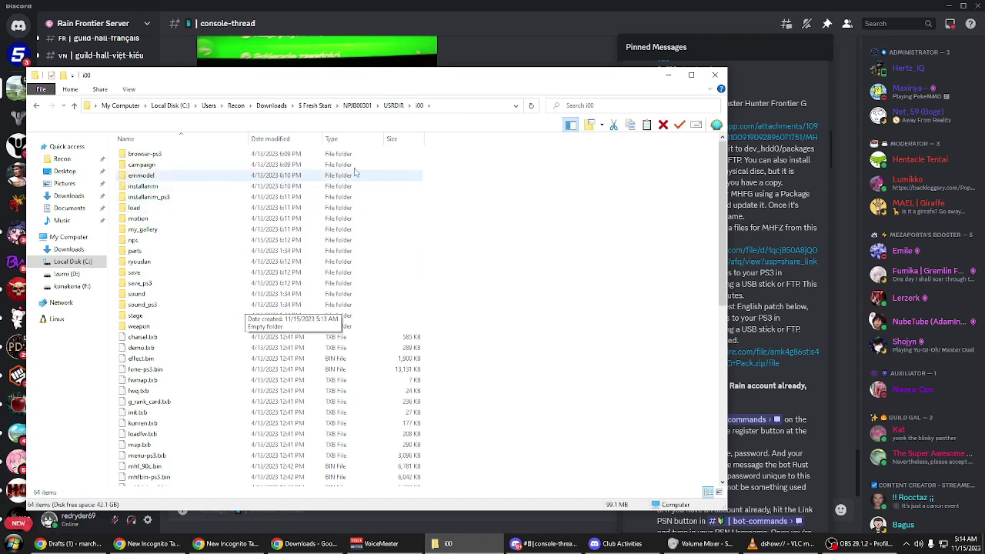
{"action": "left_click", "coordinate": [173, 255]}
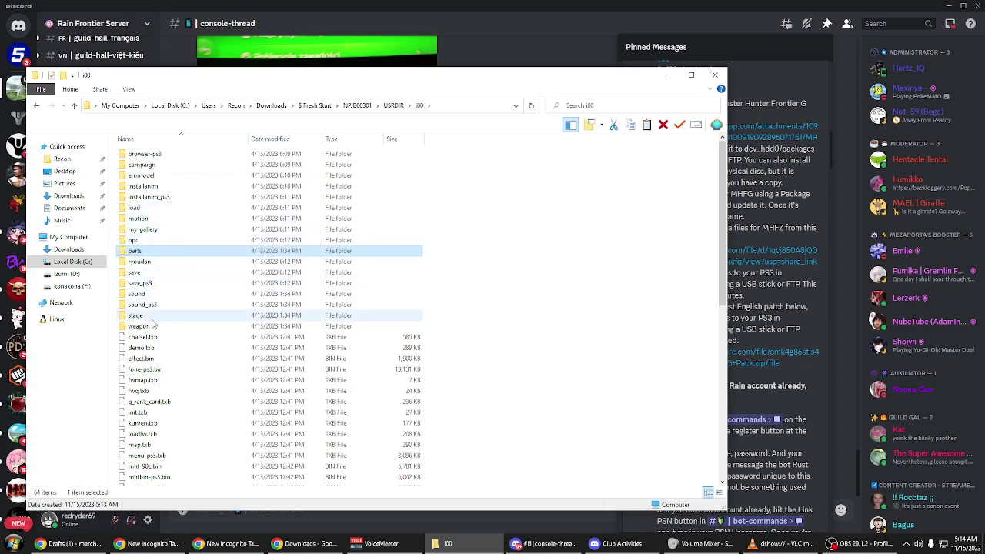
{"action": "scroll", "coordinate": [153, 325], "scroll_direction": "down", "scroll_amount": 9}
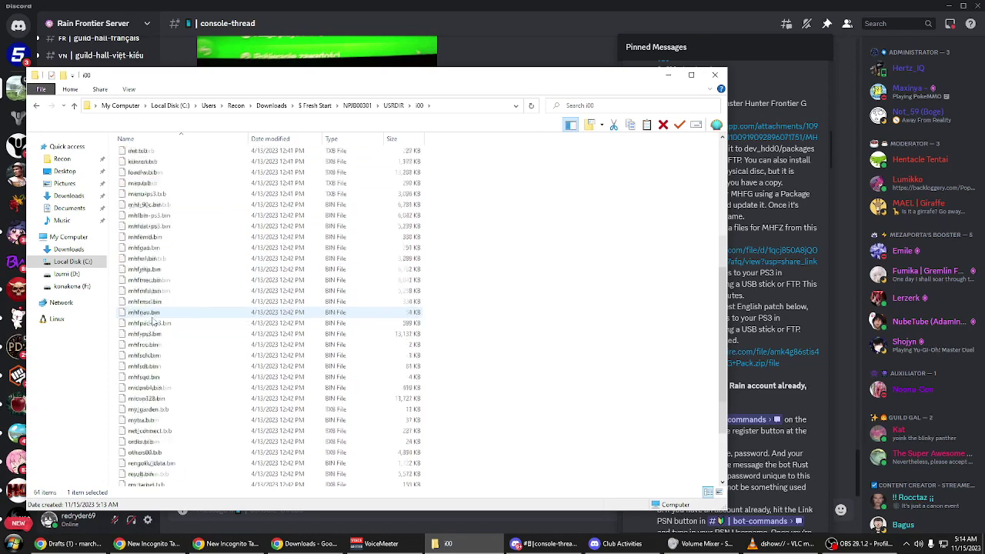
{"action": "scroll", "coordinate": [152, 322], "scroll_direction": "up", "scroll_amount": 9}
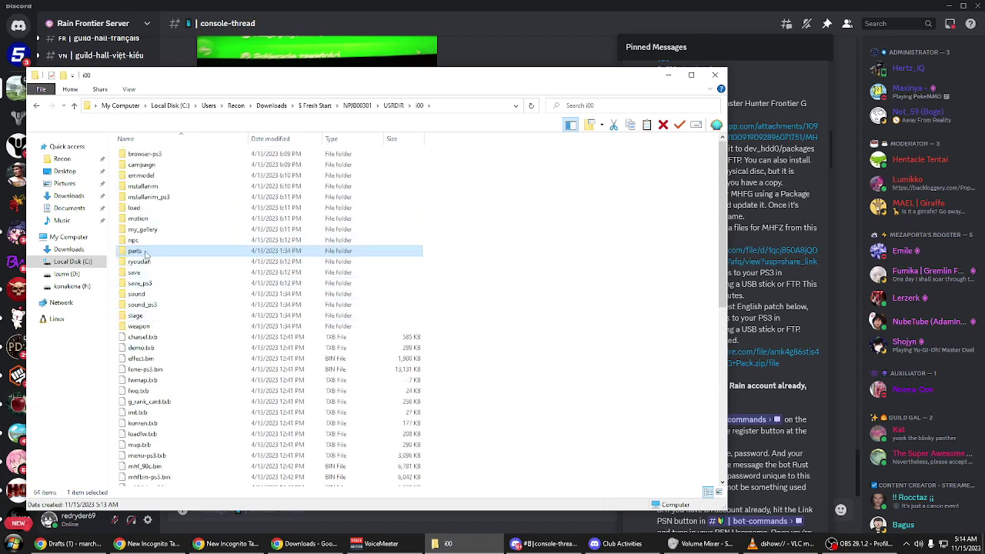
{"action": "double_click", "coordinate": [165, 256]}
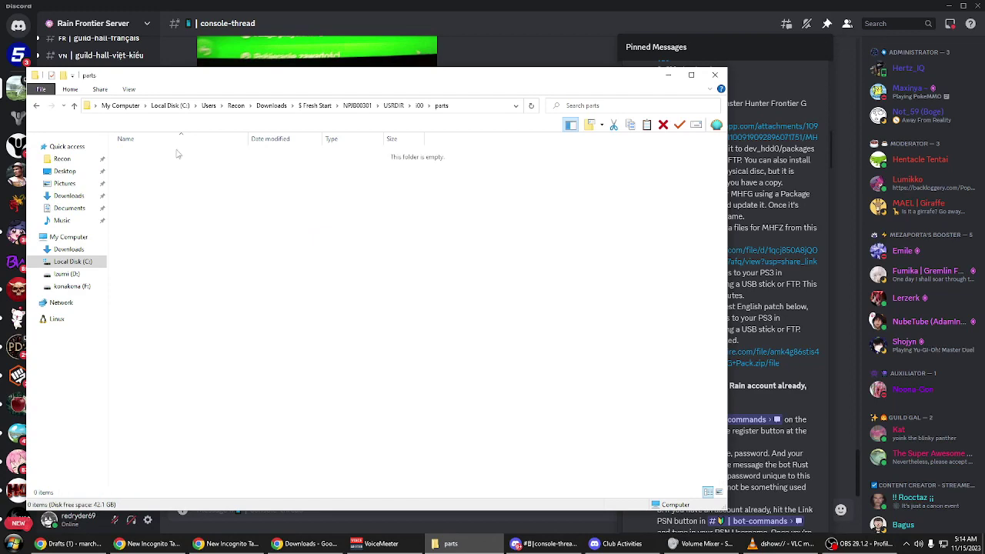
{"action": "left_click", "coordinate": [418, 105]}
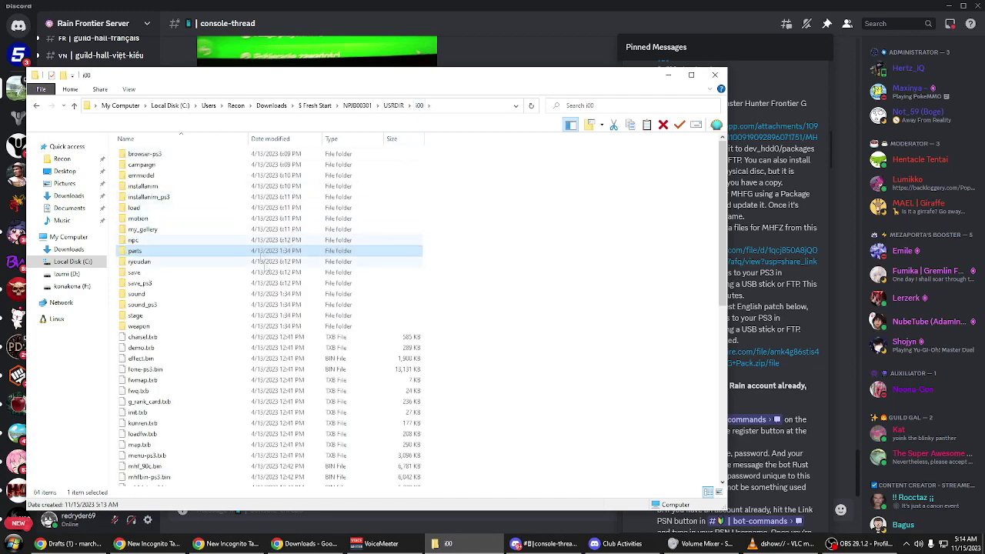
{"action": "left_click", "coordinate": [391, 108]}
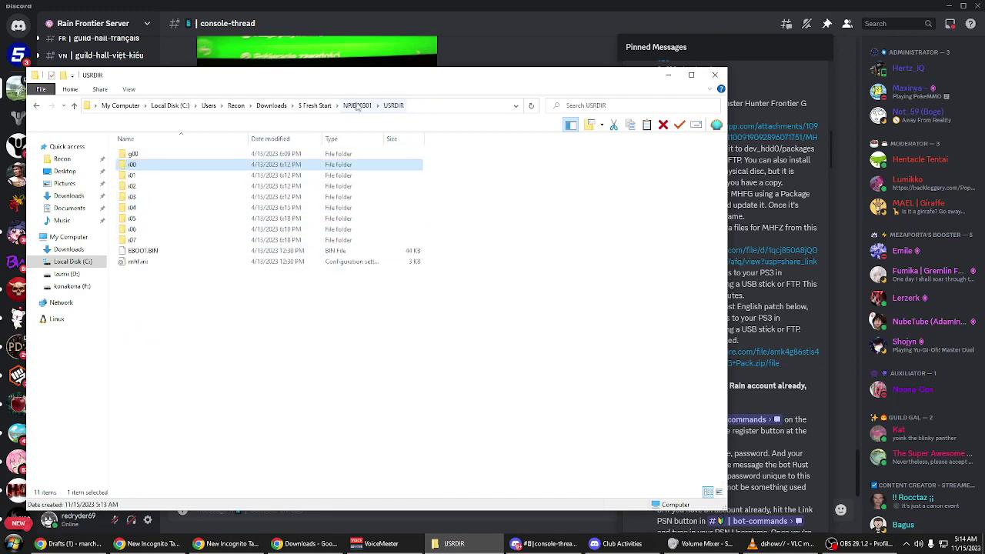
{"action": "left_click", "coordinate": [358, 107]}
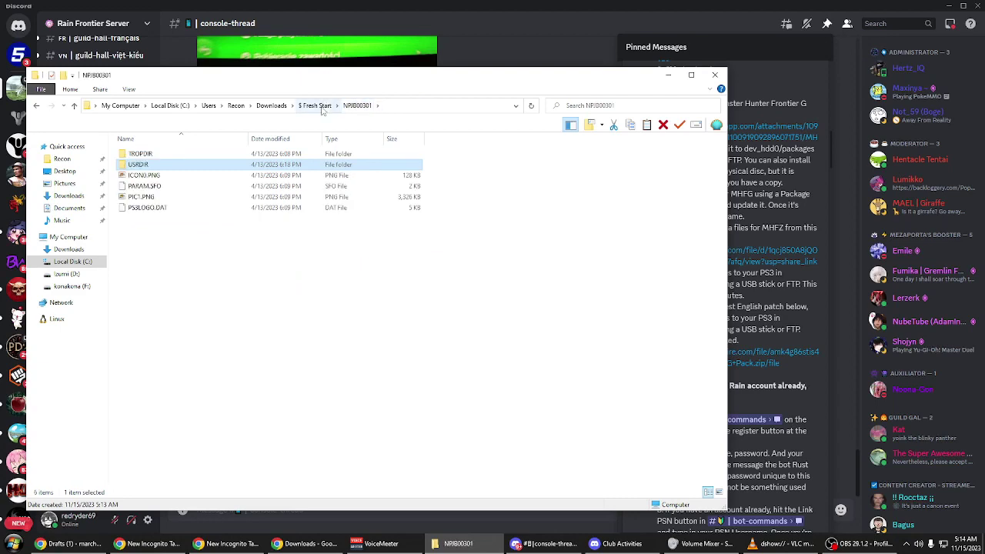
{"action": "left_click", "coordinate": [317, 105]}
{"action": "right_click", "coordinate": [224, 253]}
{"action": "left_click", "coordinate": [205, 223]}
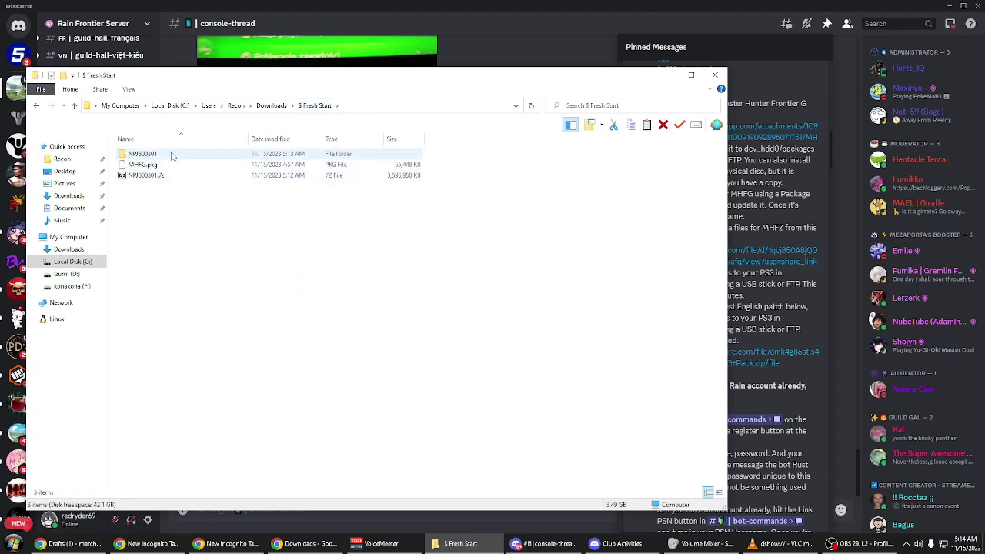
Step: Review the pinned file transfer instructions in Discord and launch FileZilla
{"action": "left_click", "coordinate": [769, 76]}
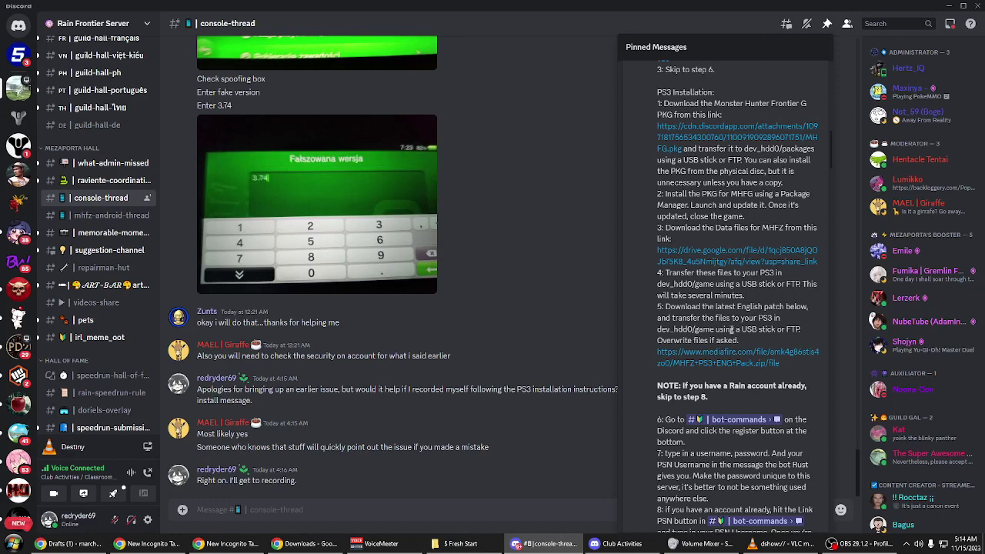
{"action": "key", "text": "super"}
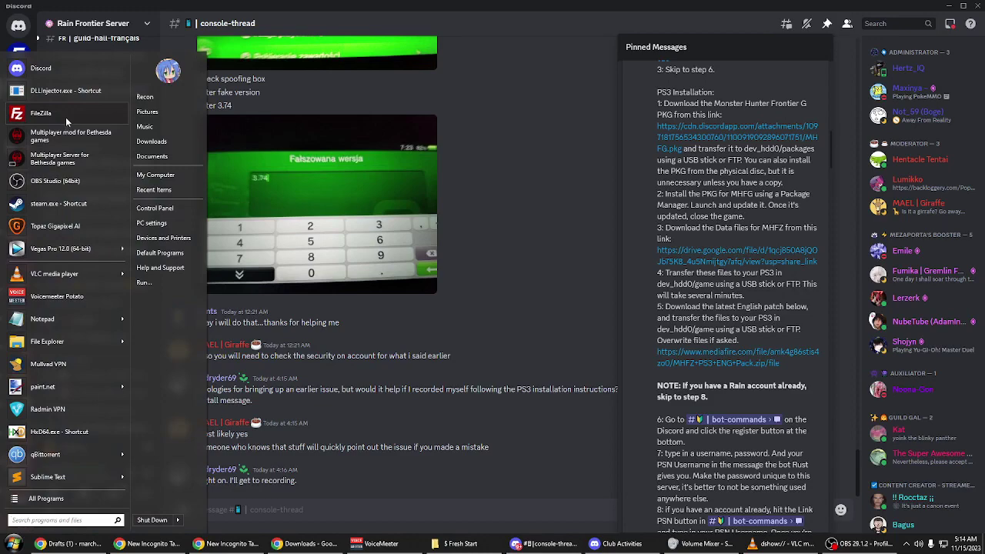
{"action": "key", "text": "super"}
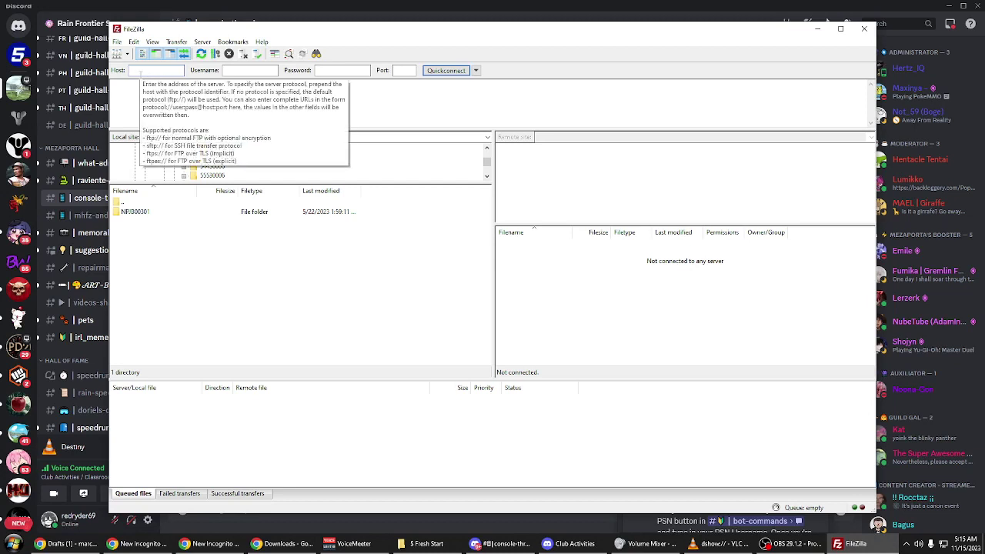
{"action": "type", "text": "192"}
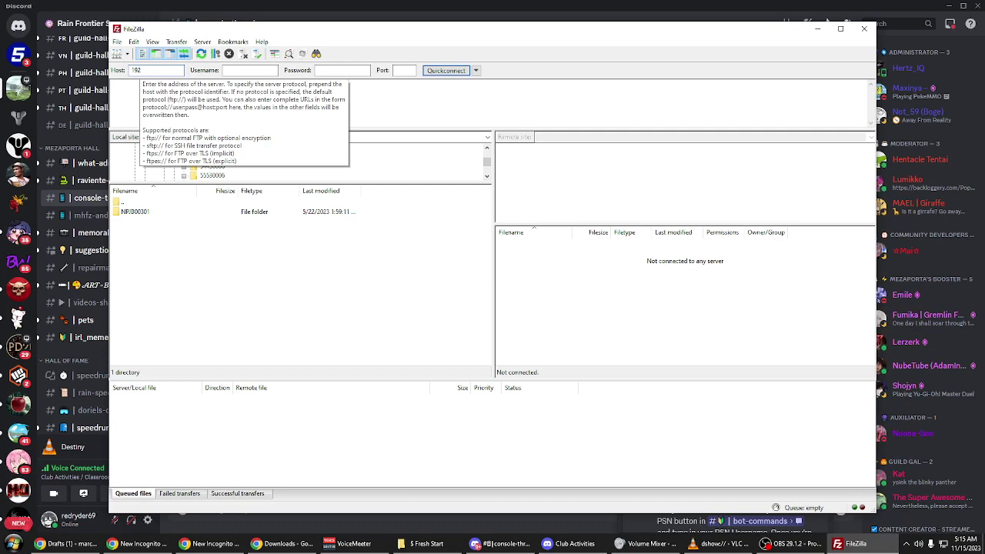
{"action": "type", "text": "."}
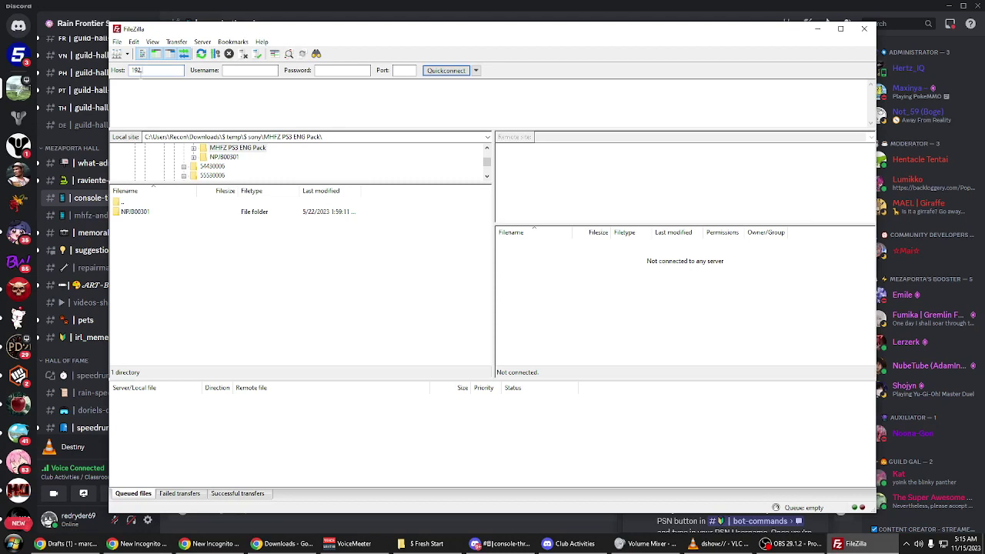
{"action": "type", "text": "168.1"}
{"action": "key", "text": "BackSpace"}
{"action": "key", "text": "BackSpace"}
{"action": "key", "text": "BackSpace"}
{"action": "key", "text": "BackSpace"}
{"action": "key", "text": "BackSpace"}
{"action": "key", "text": "BackSpace"}
{"action": "key", "text": "BackSpace"}
{"action": "key", "text": "BackSpace"}
{"action": "key", "text": "BackSpace"}
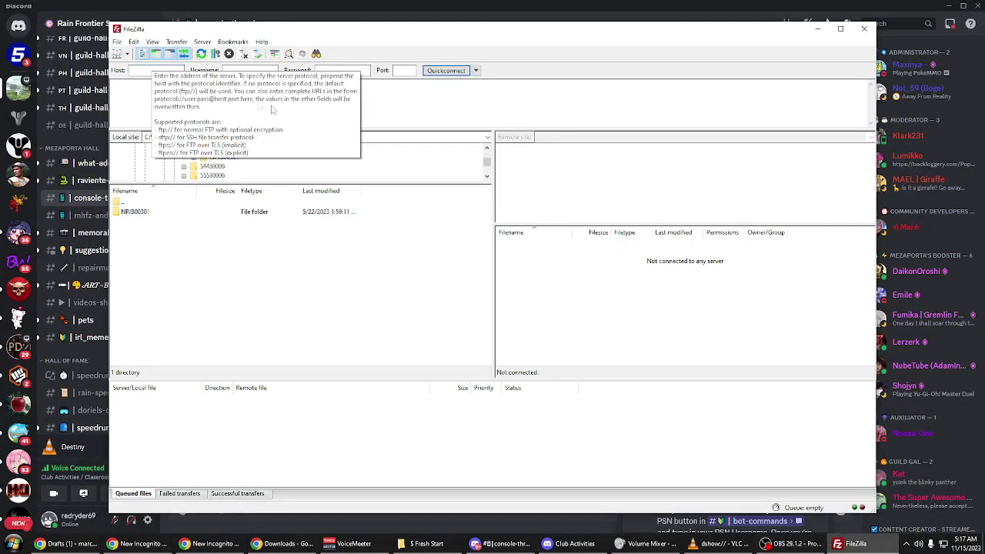
Step: Connect to the FTP host 192.168.4.46 as anonymous on port 21, accepting the insecure plain FTP connection
{"action": "type", "text": "192"}
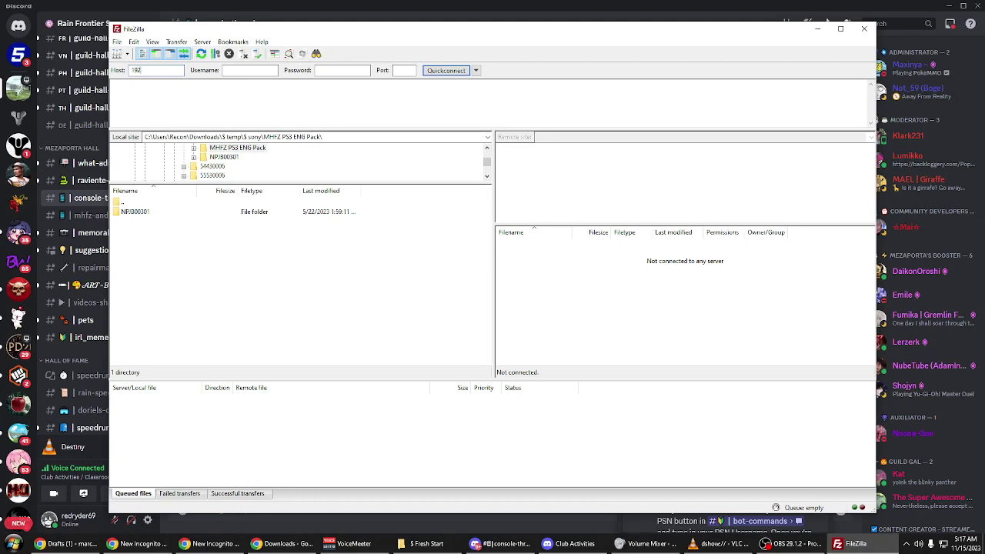
{"action": "type", "text": ".1"}
{"action": "type", "text": "6"}
{"action": "type", "text": "8.4"}
{"action": "type", "text": ".4"}
{"action": "type", "text": "anon"}
{"action": "type", "text": "ymous"}
{"action": "type", "text": "21"}
{"action": "key", "text": "Return"}
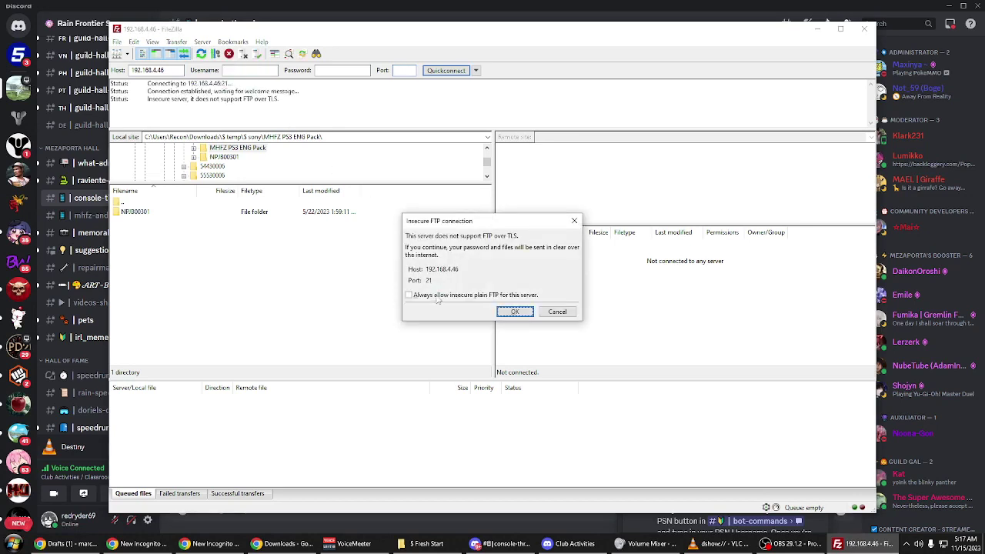
{"action": "left_click", "coordinate": [515, 312]}
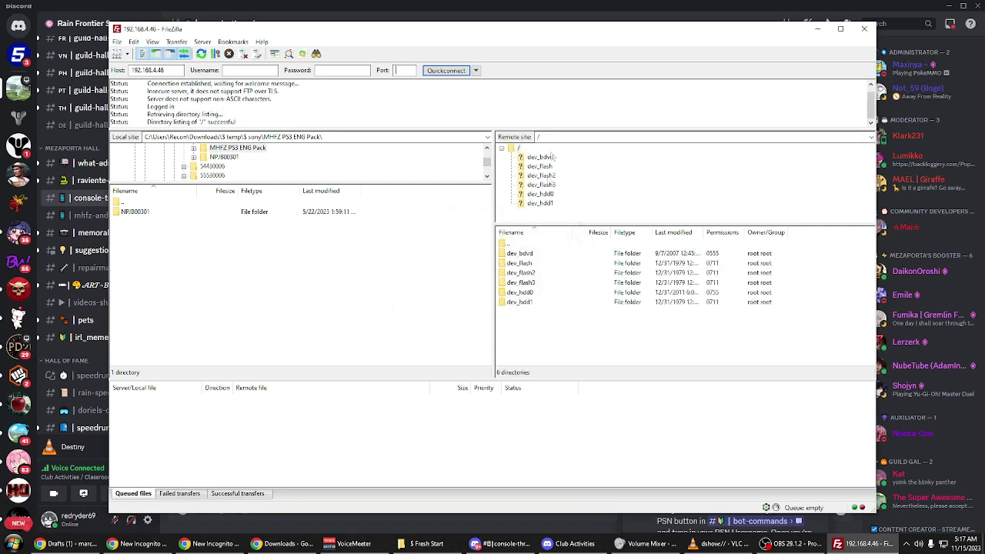
Step: Check the transfer destination in instruction 4 of the pinned message and open /dev_hdd0/game on the remote site
{"action": "left_click_drag", "start_coordinate": [622, 38], "coordinate": [390, 49]}
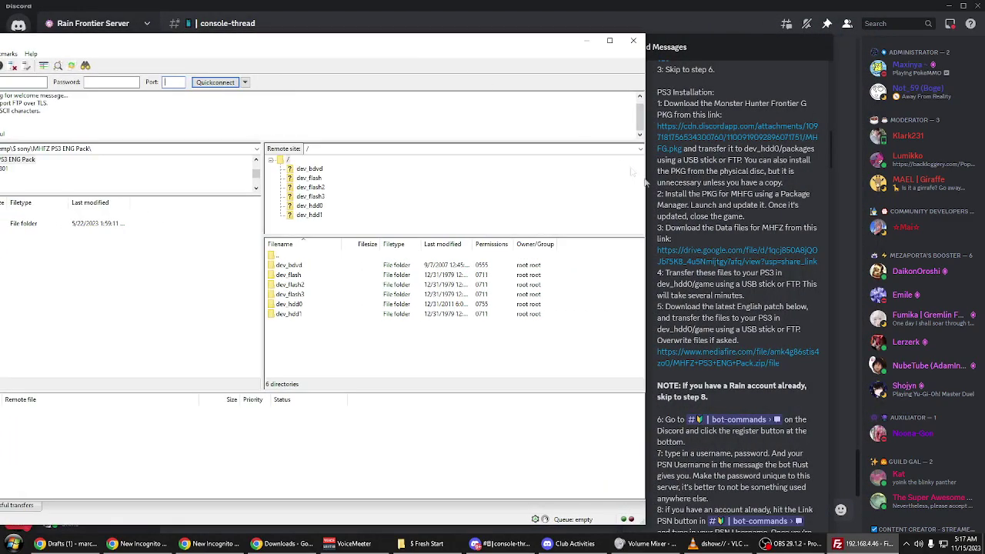
{"action": "double_click", "coordinate": [290, 305]}
{"action": "left_click_drag", "start_coordinate": [666, 272], "coordinate": [754, 305]}
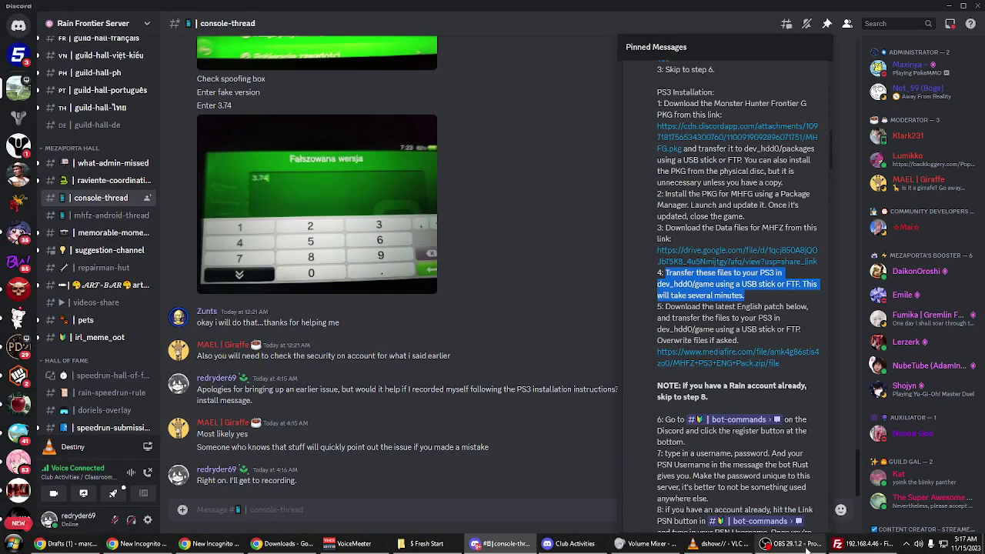
{"action": "left_click", "coordinate": [854, 544]}
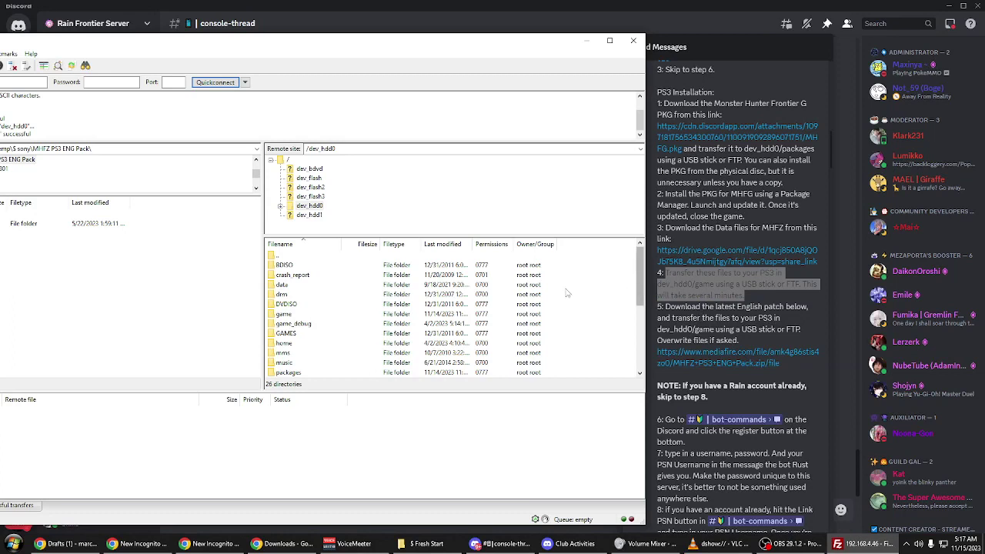
{"action": "left_click", "coordinate": [286, 334]}
{"action": "scroll", "coordinate": [285, 340], "scroll_direction": "down", "scroll_amount": 2}
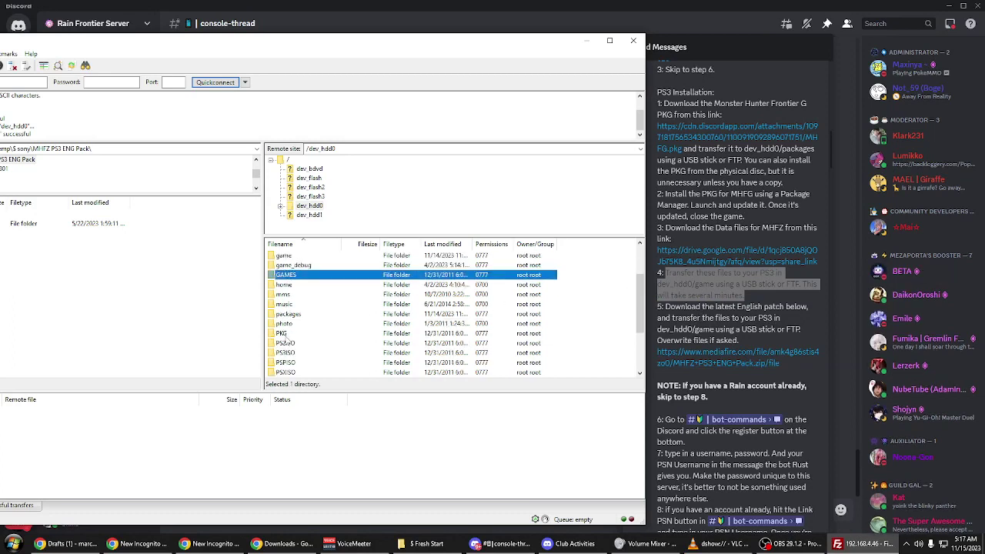
{"action": "scroll", "coordinate": [288, 273], "scroll_direction": "up", "scroll_amount": 1}
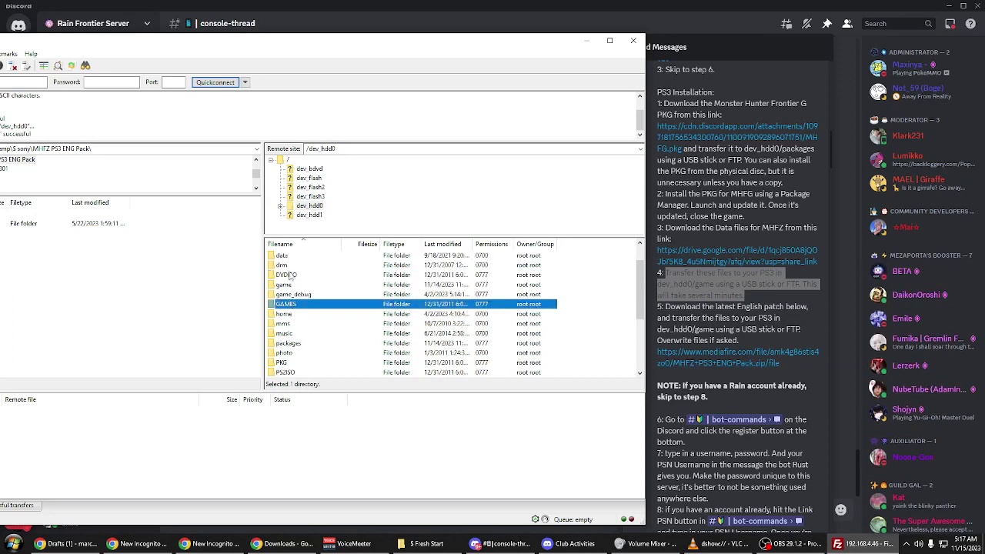
{"action": "left_click", "coordinate": [296, 284]}
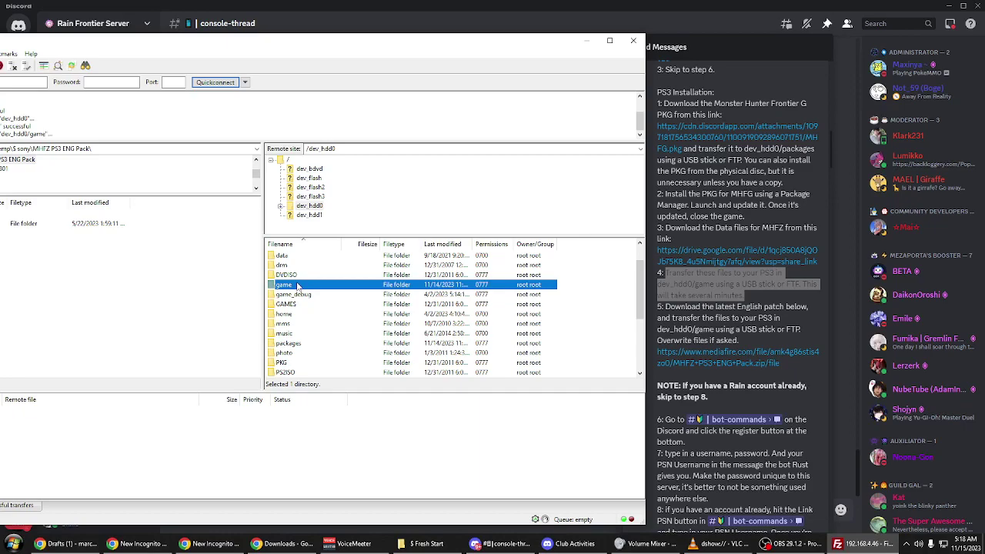
{"action": "double_click", "coordinate": [298, 285]}
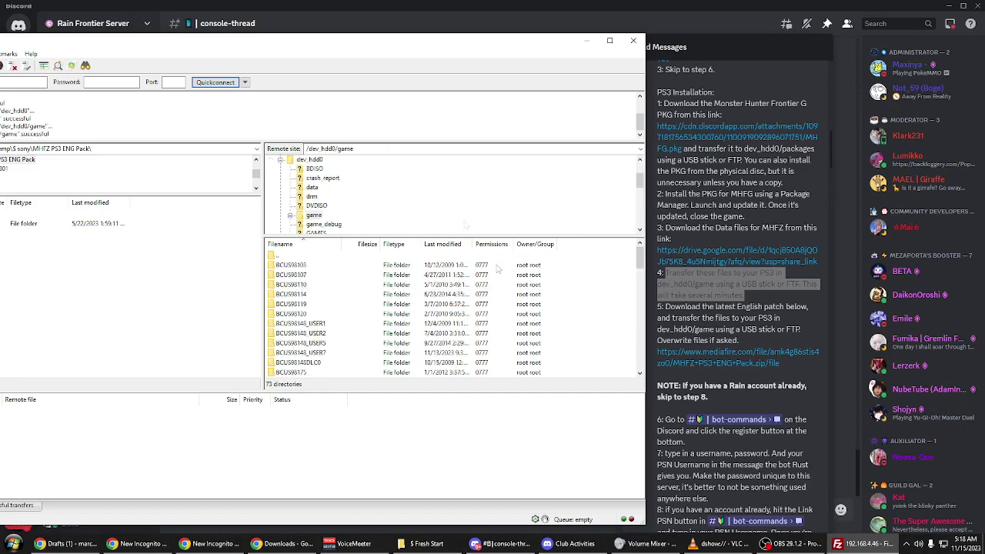
Step: Resize and reposition the FileZilla window so it sits beside the pinned PS3 installation instructions
{"action": "left_click_drag", "start_coordinate": [193, 43], "coordinate": [338, 30]}
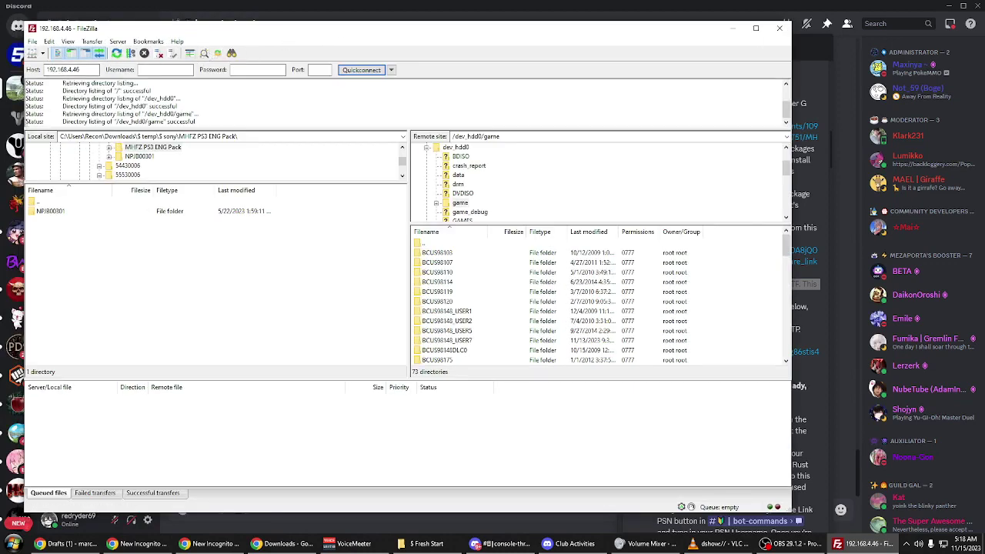
{"action": "left_click_drag", "start_coordinate": [25, 106], "coordinate": [95, 106]}
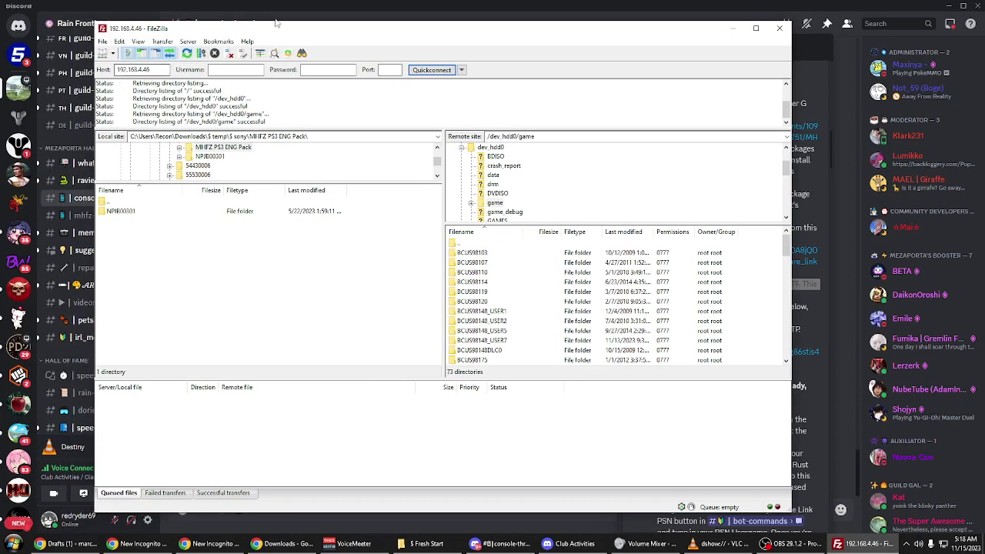
{"action": "left_click_drag", "start_coordinate": [291, 31], "coordinate": [223, 33]}
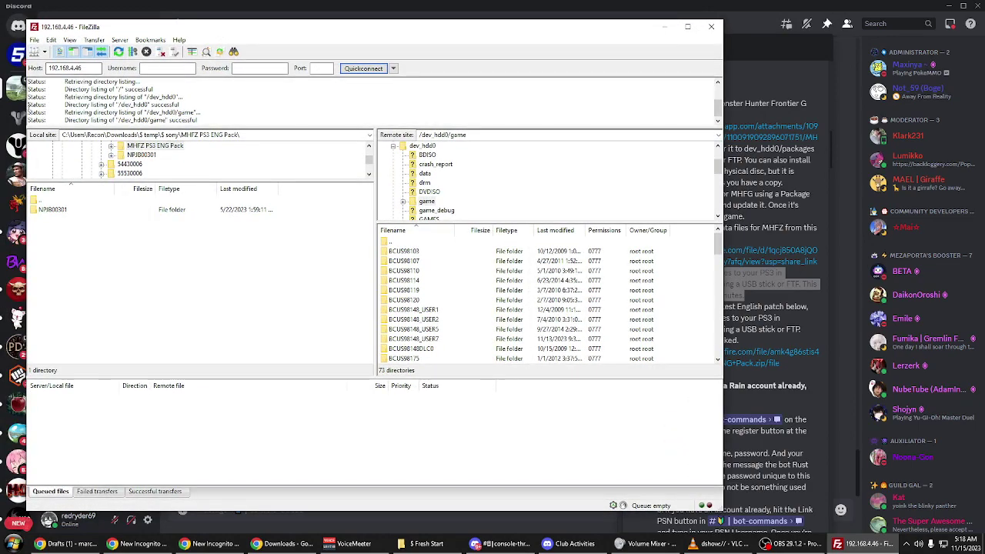
{"action": "left_click_drag", "start_coordinate": [29, 105], "coordinate": [172, 104]}
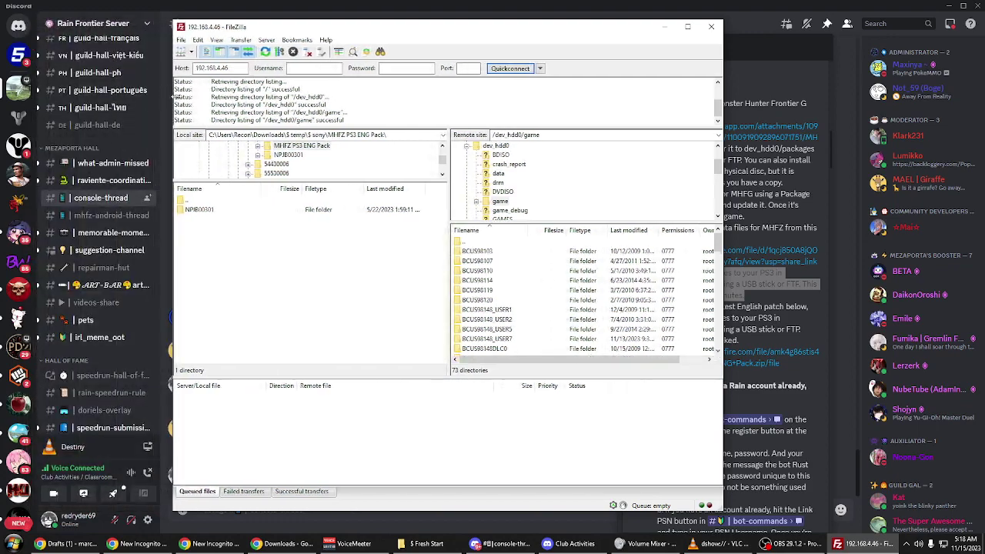
{"action": "left_click_drag", "start_coordinate": [359, 33], "coordinate": [231, 28]}
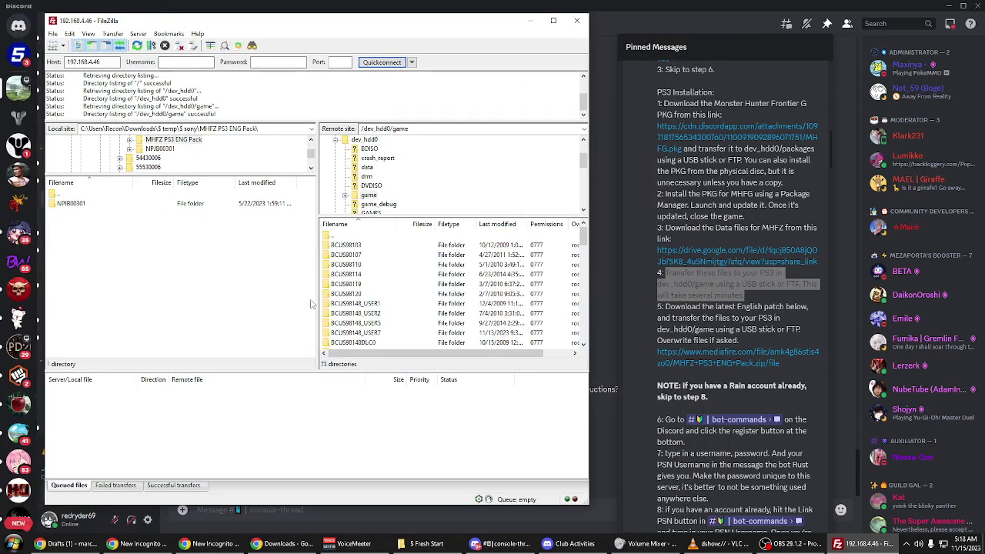
{"action": "left_click_drag", "start_coordinate": [431, 352], "coordinate": [461, 352]}
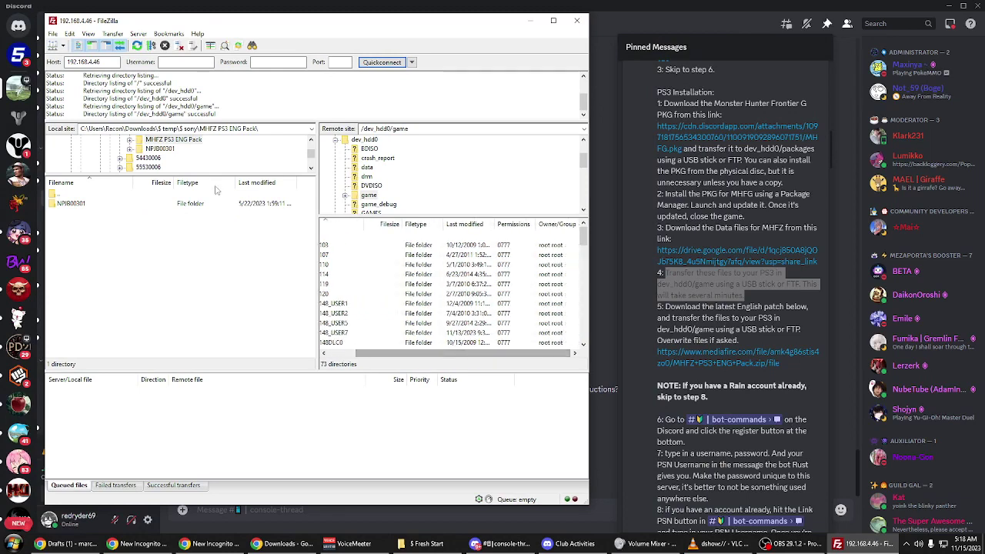
Step: Browse the local site to Downloads\$ Fresh Start, look inside its NPJB00301 folder, and return to $ Fresh Start
{"action": "double_click", "coordinate": [65, 197]}
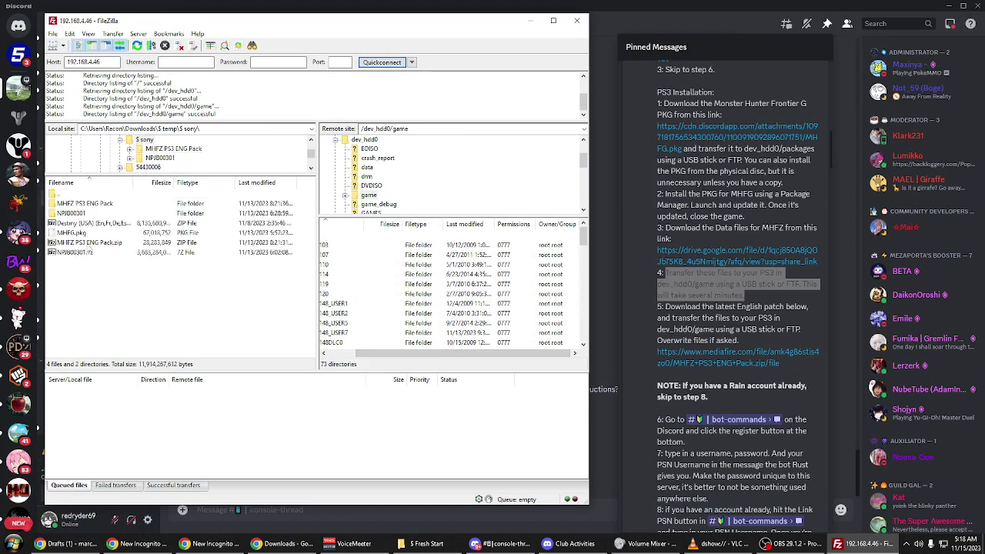
{"action": "double_click", "coordinate": [71, 194]}
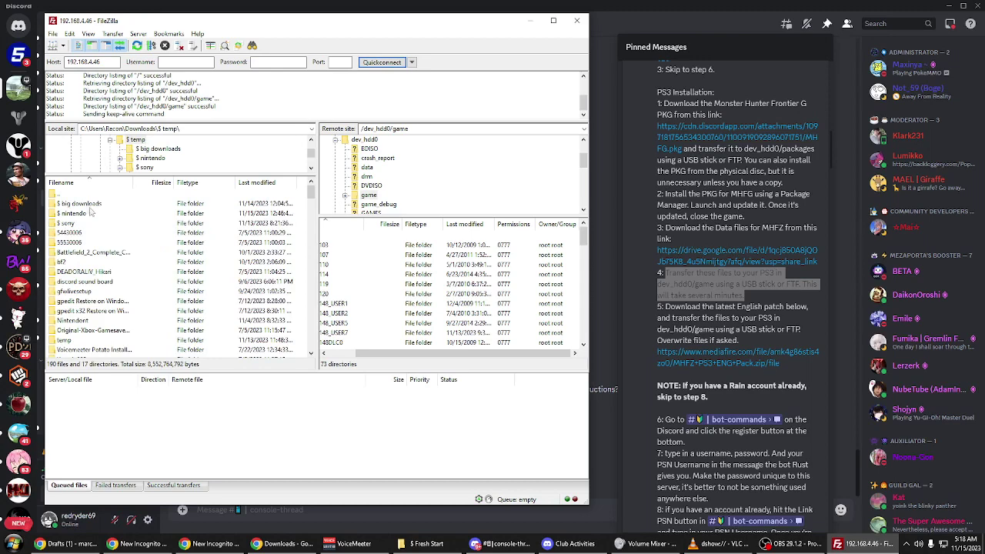
{"action": "double_click", "coordinate": [77, 203]}
{"action": "double_click", "coordinate": [69, 194]}
{"action": "double_click", "coordinate": [69, 196]}
{"action": "double_click", "coordinate": [75, 205]}
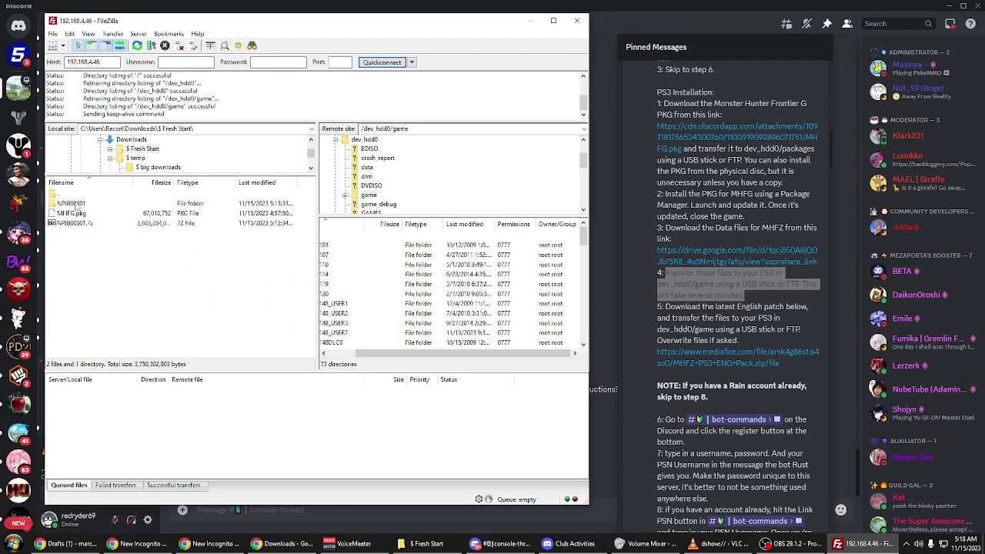
{"action": "left_click", "coordinate": [77, 204]}
{"action": "double_click", "coordinate": [80, 204]}
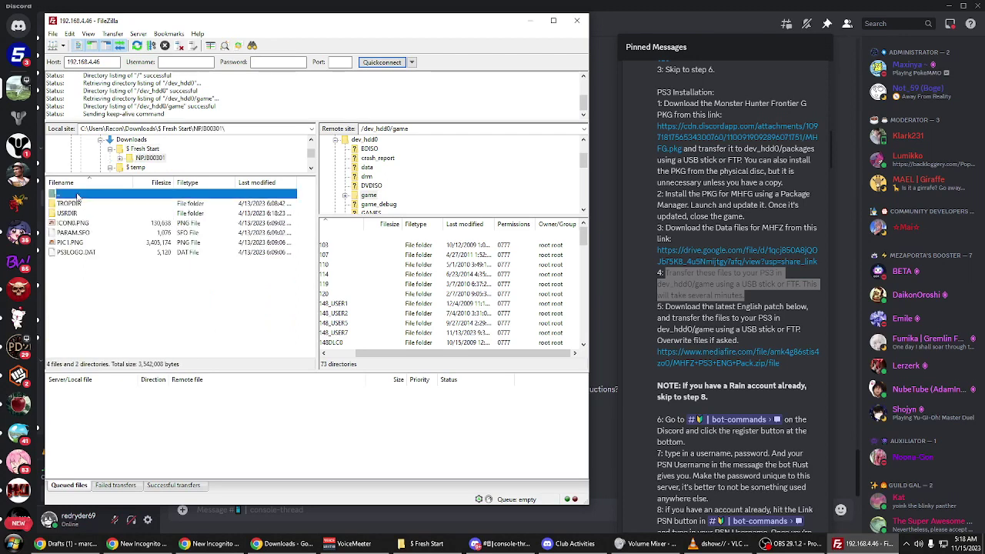
{"action": "double_click", "coordinate": [80, 196]}
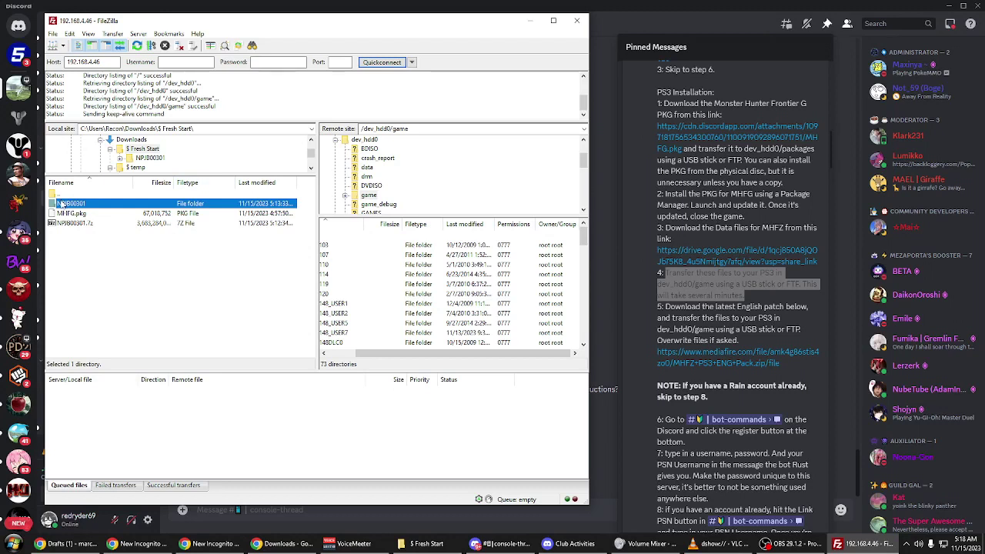
Step: Upload the local NPJB00301 folder to /dev_hdd0/game, overwriting existing files such as ICON0.PNG, PIC1.PNG, EBOOT.BIN and TROPHY.TRP
{"action": "left_click_drag", "start_coordinate": [62, 204], "coordinate": [366, 199]}
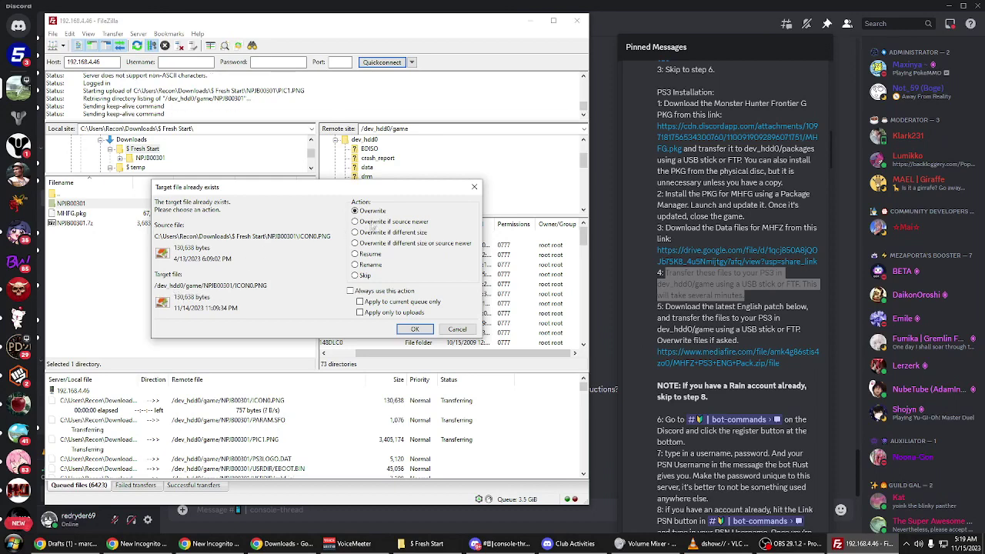
{"action": "left_click", "coordinate": [405, 330]}
{"action": "left_click", "coordinate": [406, 330]}
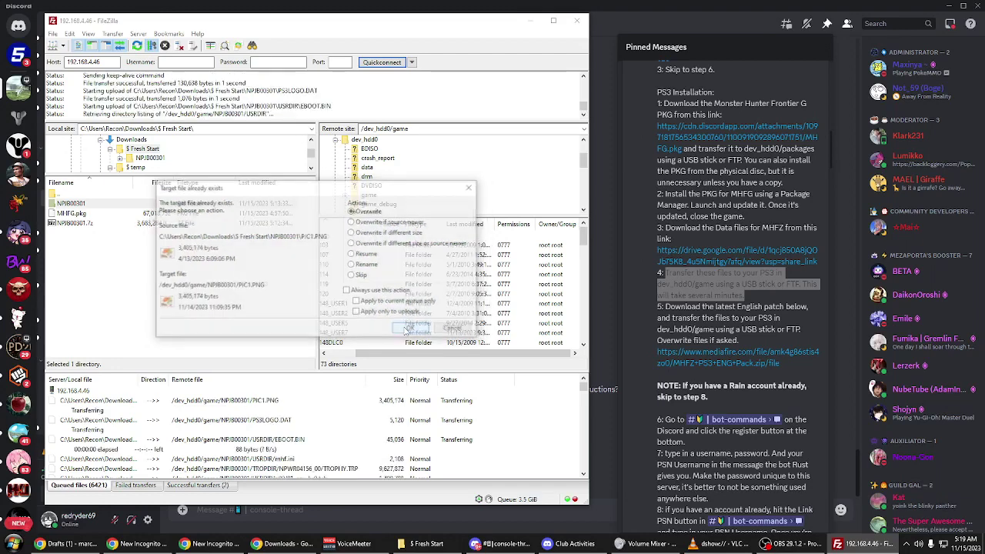
{"action": "left_click", "coordinate": [406, 330]}
{"action": "left_click", "coordinate": [406, 330]}
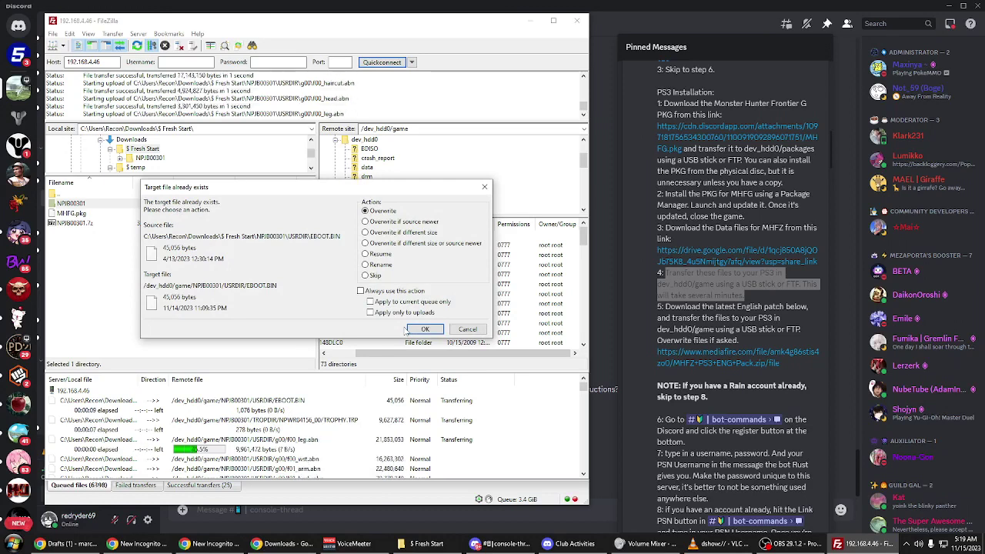
{"action": "left_click", "coordinate": [410, 331]}
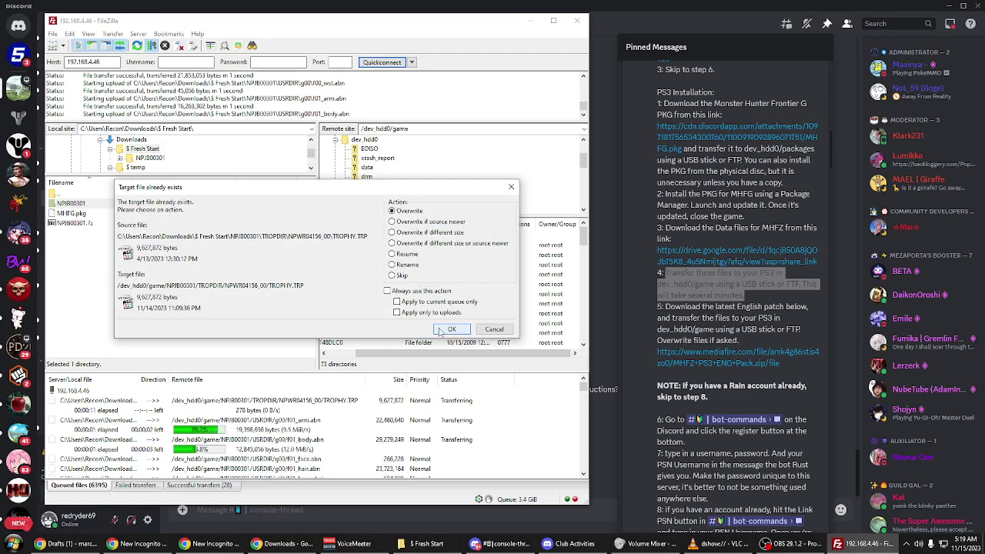
{"action": "left_click", "coordinate": [440, 332]}
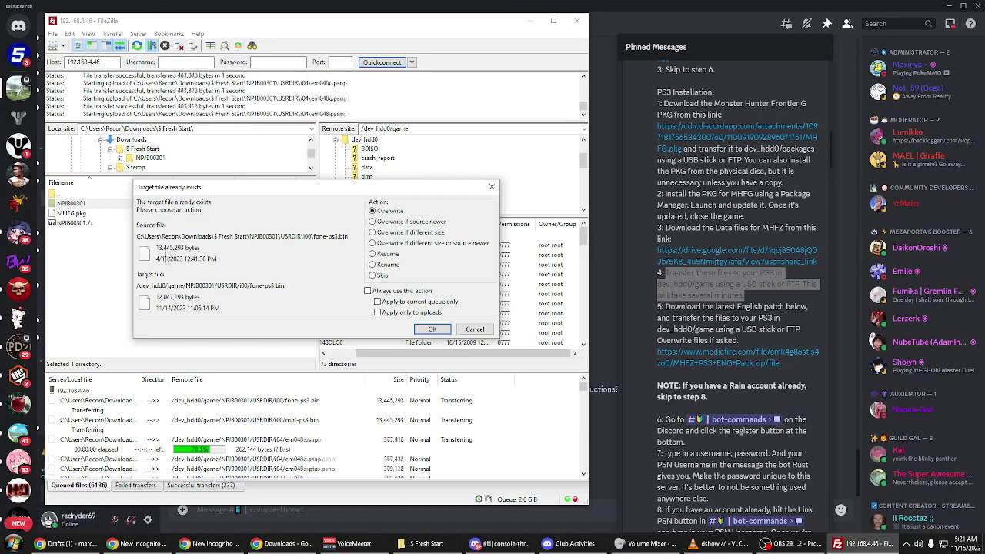
Step: Overwrite fone-ps3.bin and mhf-ps3.bin on the PS3, and always use the Overwrite action for further existing files
{"action": "left_click", "coordinate": [431, 329]}
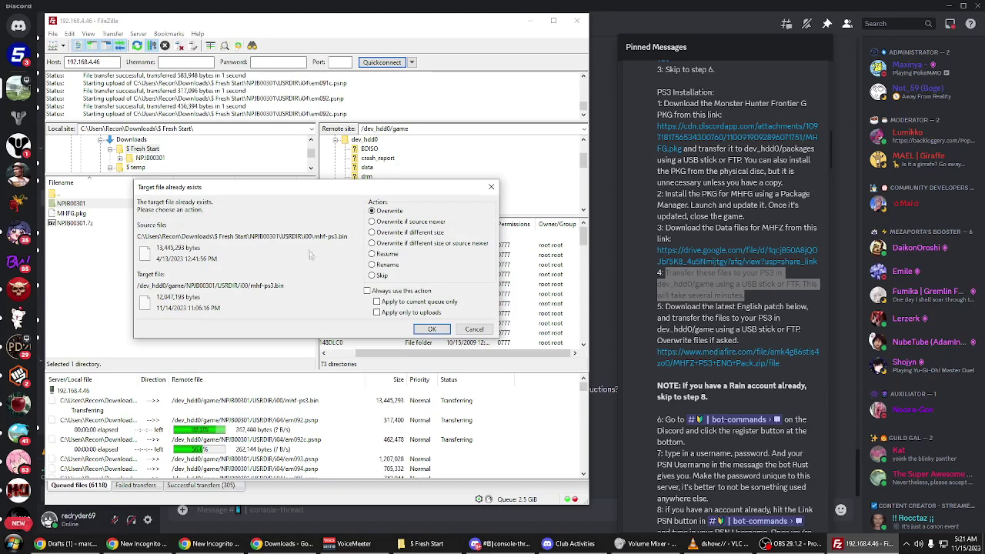
{"action": "left_click", "coordinate": [369, 292]}
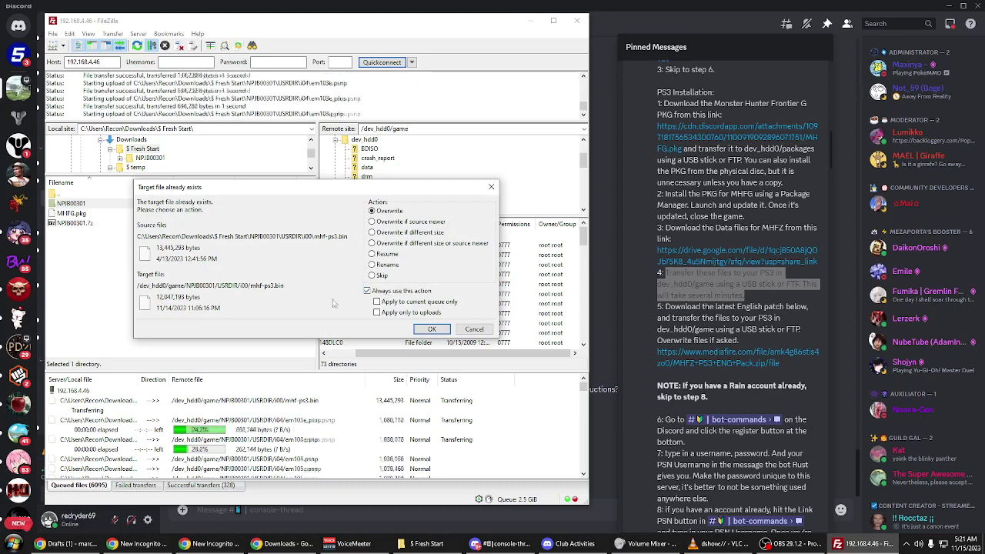
{"action": "left_click", "coordinate": [430, 329]}
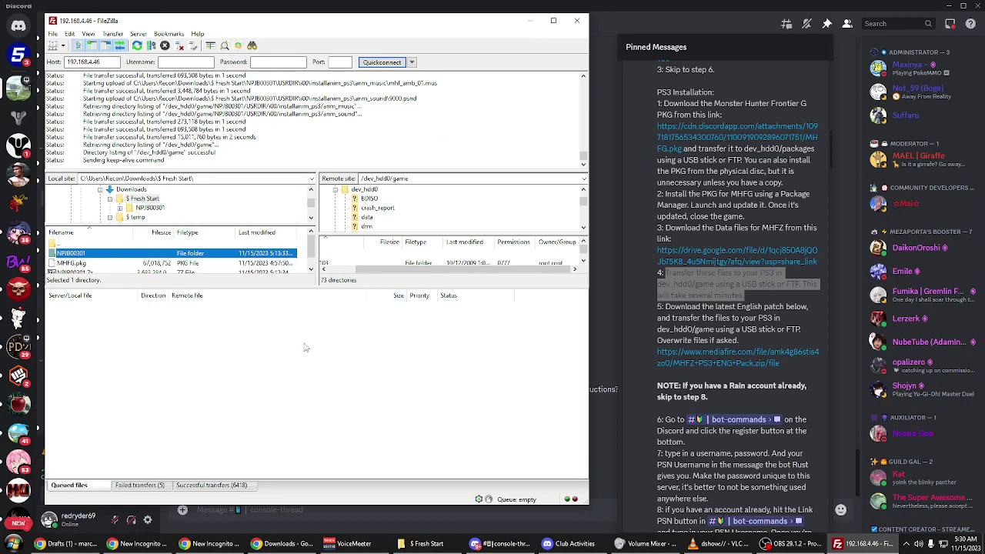
Step: Examine the failed transfers list, checking each i00 subfolder entry and its failure reason
{"action": "left_click", "coordinate": [143, 486]}
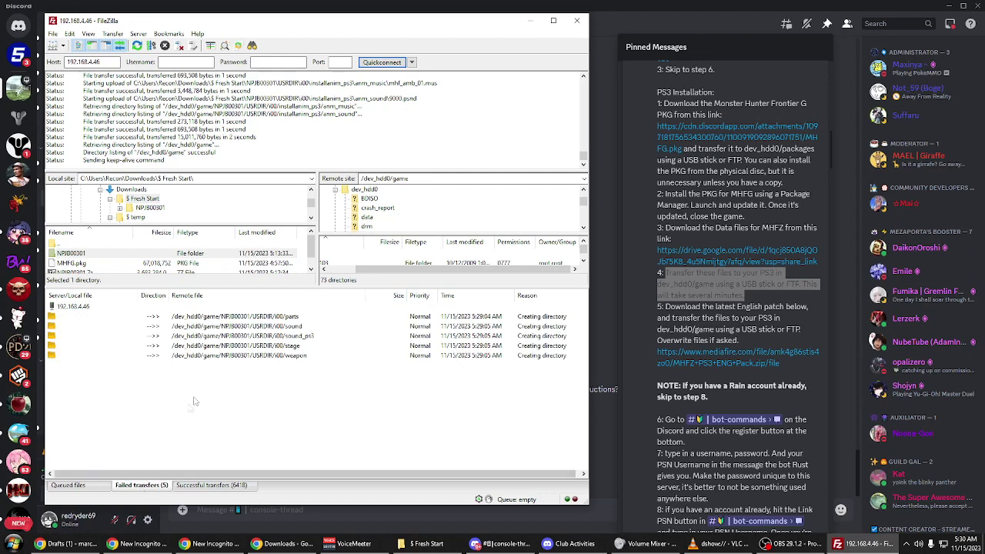
{"action": "left_click", "coordinate": [94, 332]}
{"action": "left_click", "coordinate": [94, 319]}
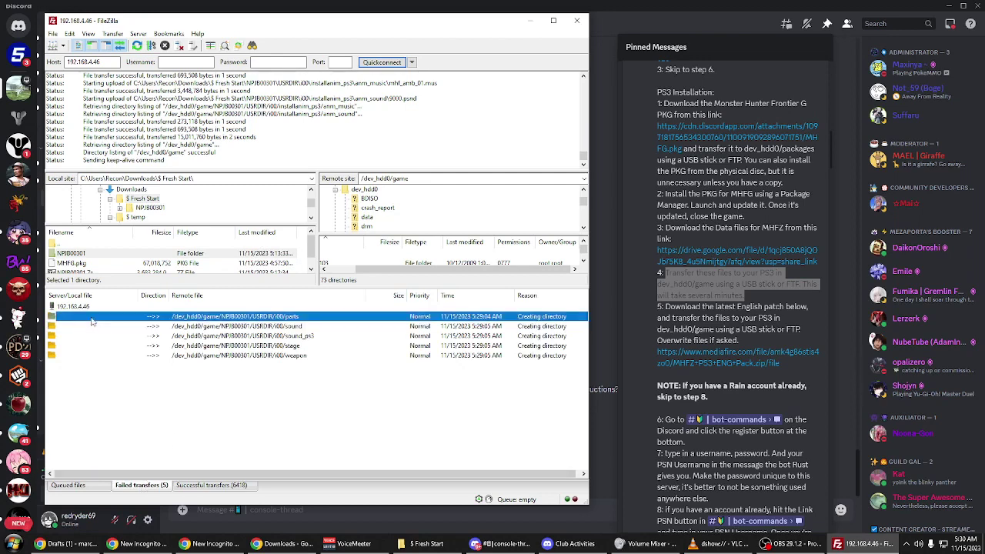
{"action": "left_click", "coordinate": [94, 347]}
{"action": "left_click", "coordinate": [102, 326]}
{"action": "left_click", "coordinate": [102, 316]}
{"action": "left_click", "coordinate": [101, 337]}
{"action": "left_click", "coordinate": [110, 317]}
{"action": "left_click", "coordinate": [543, 327]}
{"action": "left_click", "coordinate": [543, 337]}
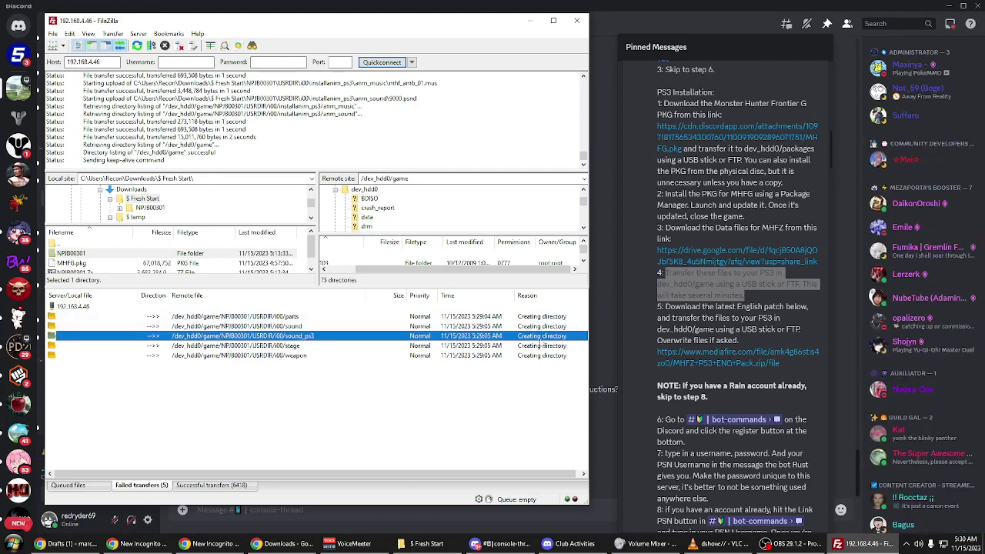
Step: Recheck the stage, sound_ps3 and parts directory entries in the failed transfers list
{"action": "left_click", "coordinate": [542, 345]}
{"action": "left_click", "coordinate": [535, 357]}
{"action": "left_click", "coordinate": [526, 383]}
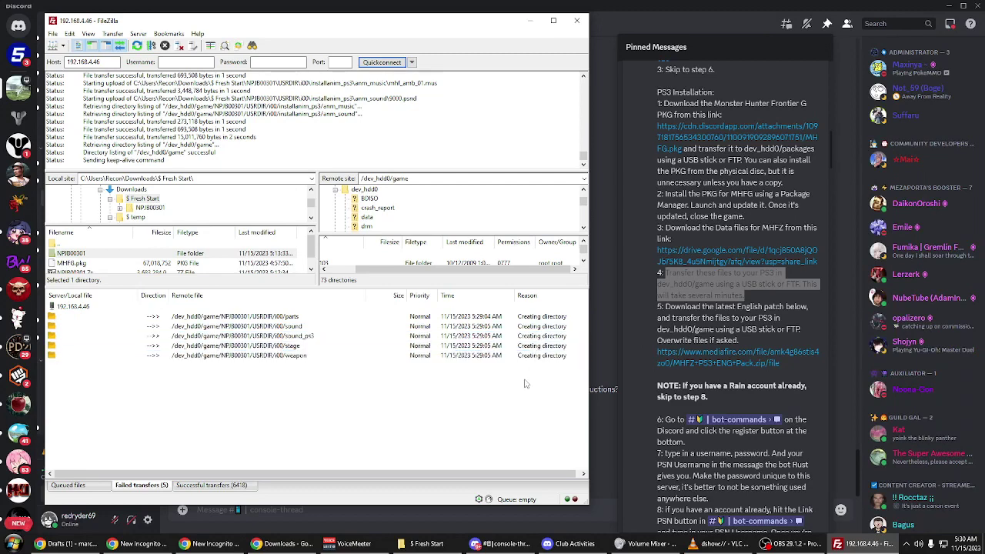
{"action": "left_click", "coordinate": [271, 346]}
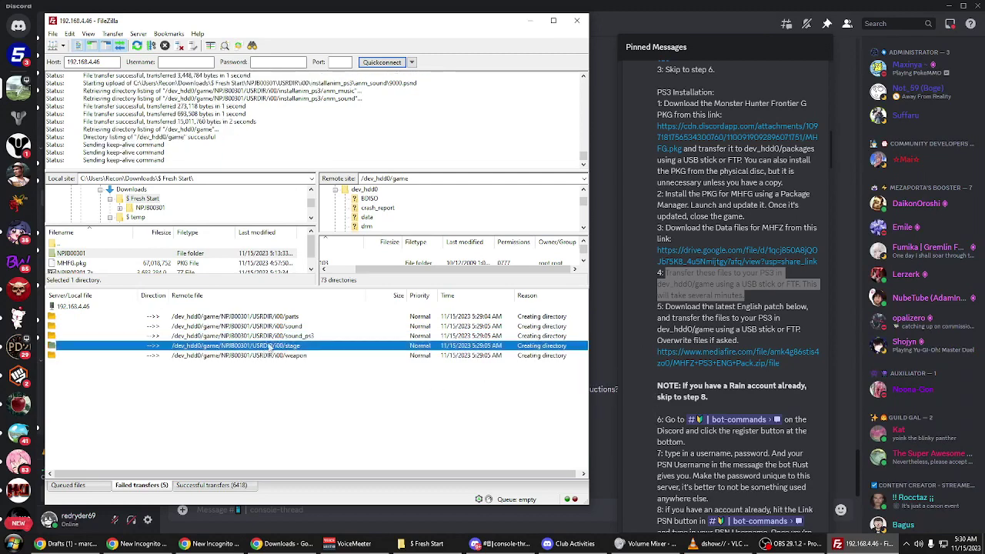
{"action": "key", "text": "Up"}
{"action": "left_click", "coordinate": [275, 371]}
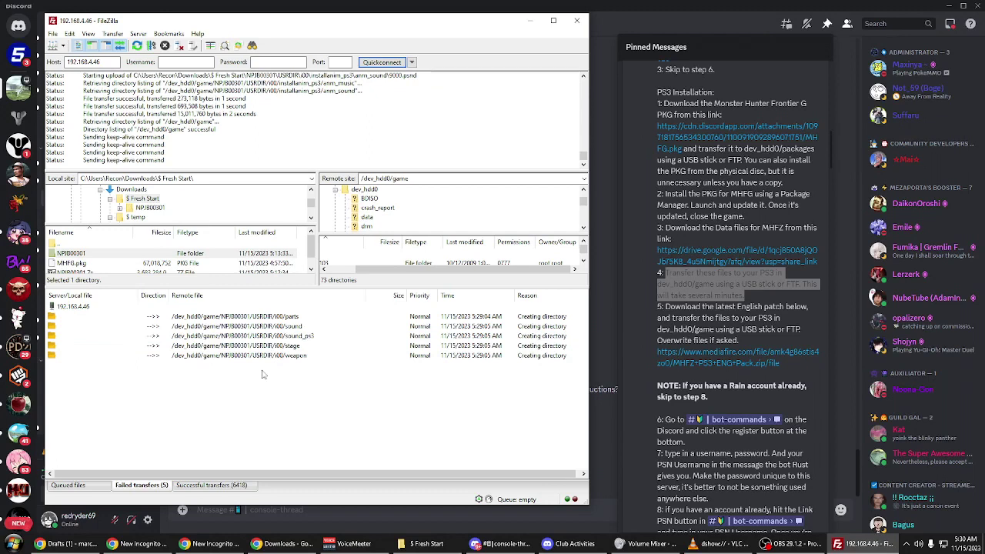
{"action": "left_click", "coordinate": [283, 317]}
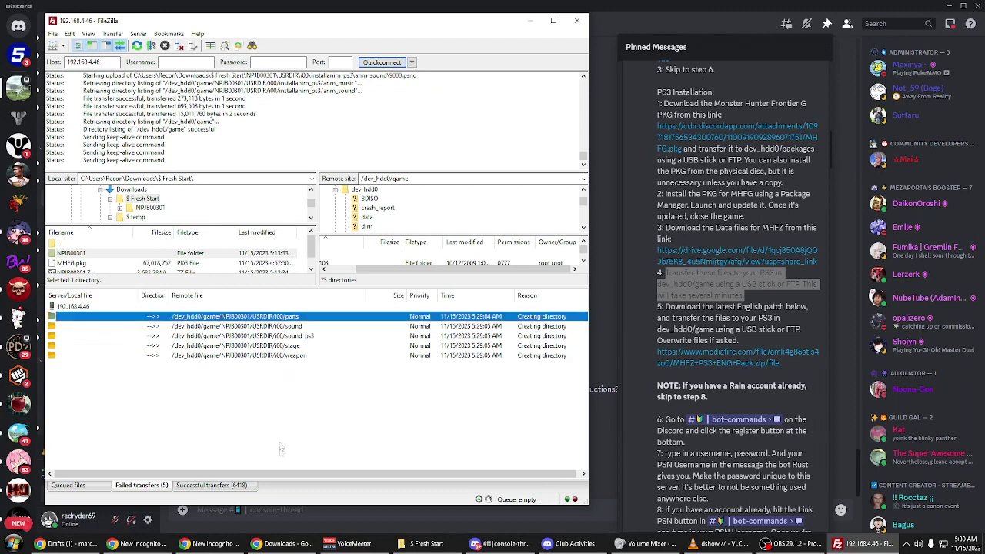
Step: In File Explorer, open NPJB00301\USRDIR\i00\parts under $ Fresh Start to inspect its contents, and return to the failed transfers list
{"action": "left_click", "coordinate": [427, 544]}
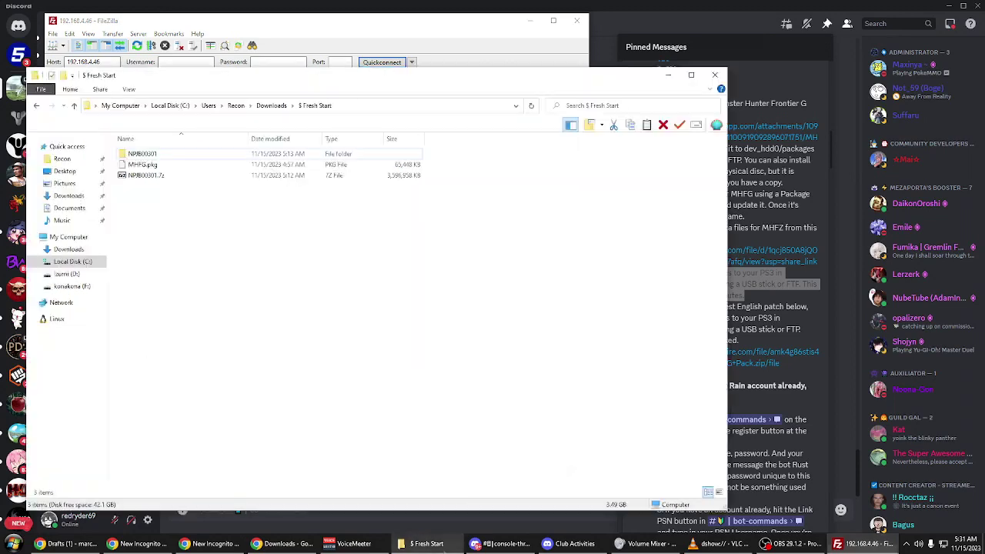
{"action": "double_click", "coordinate": [157, 154]}
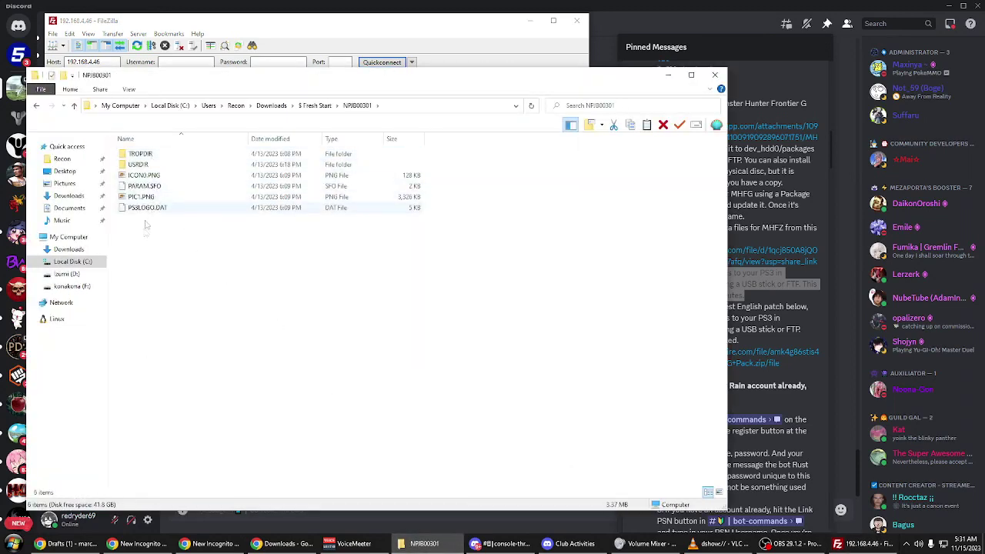
{"action": "double_click", "coordinate": [157, 164]}
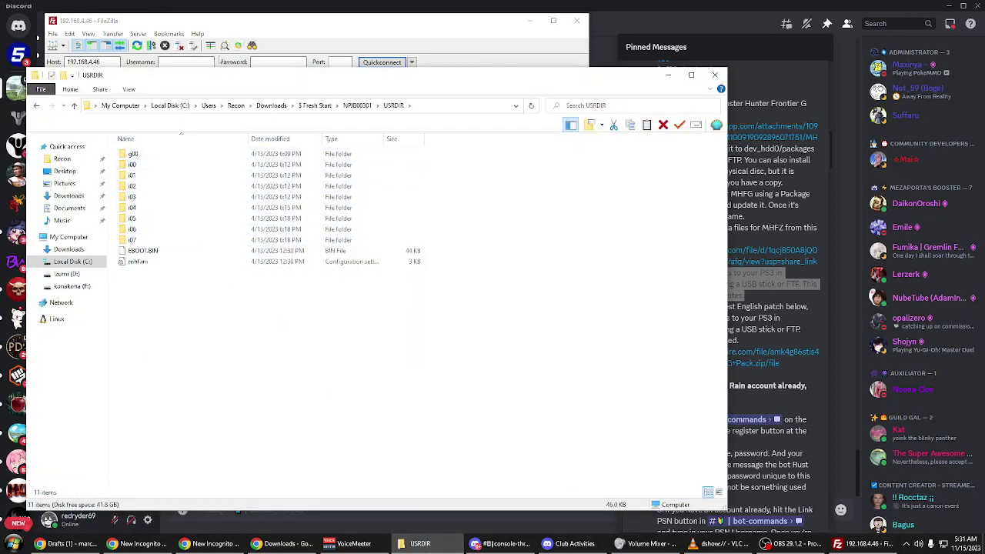
{"action": "left_click_drag", "start_coordinate": [223, 74], "coordinate": [271, 377]}
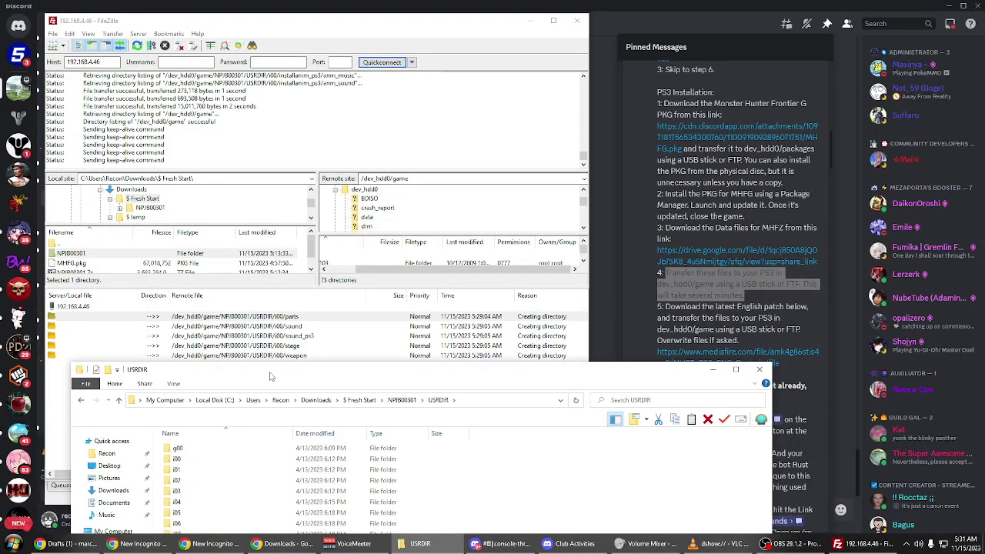
{"action": "double_click", "coordinate": [204, 460]}
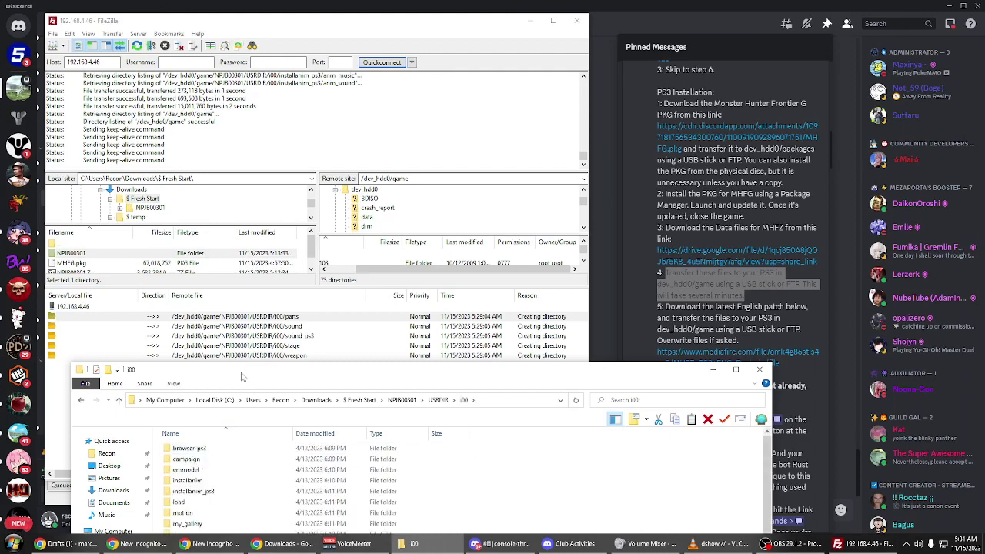
{"action": "left_click_drag", "start_coordinate": [243, 376], "coordinate": [208, 210]}
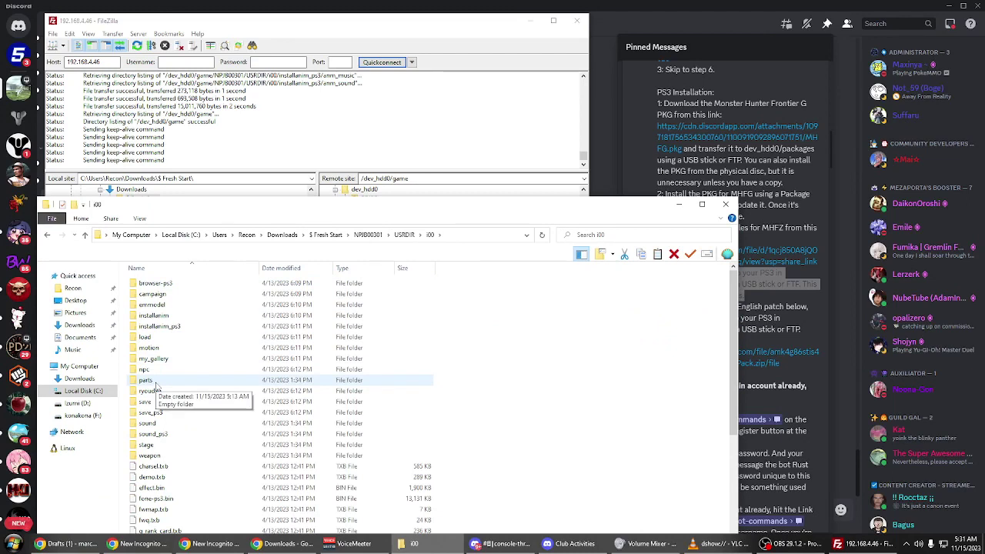
{"action": "double_click", "coordinate": [156, 384]}
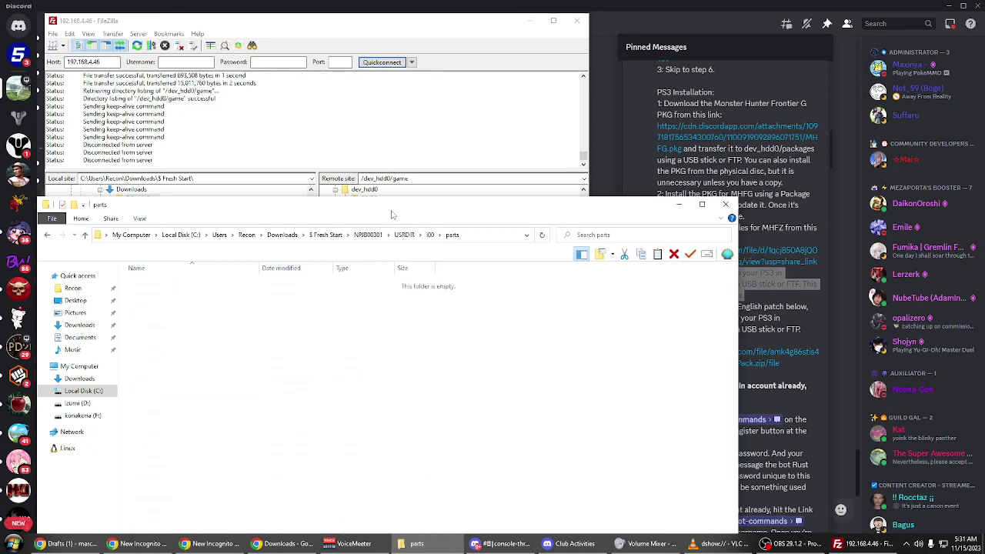
{"action": "left_click_drag", "start_coordinate": [391, 215], "coordinate": [391, 66]}
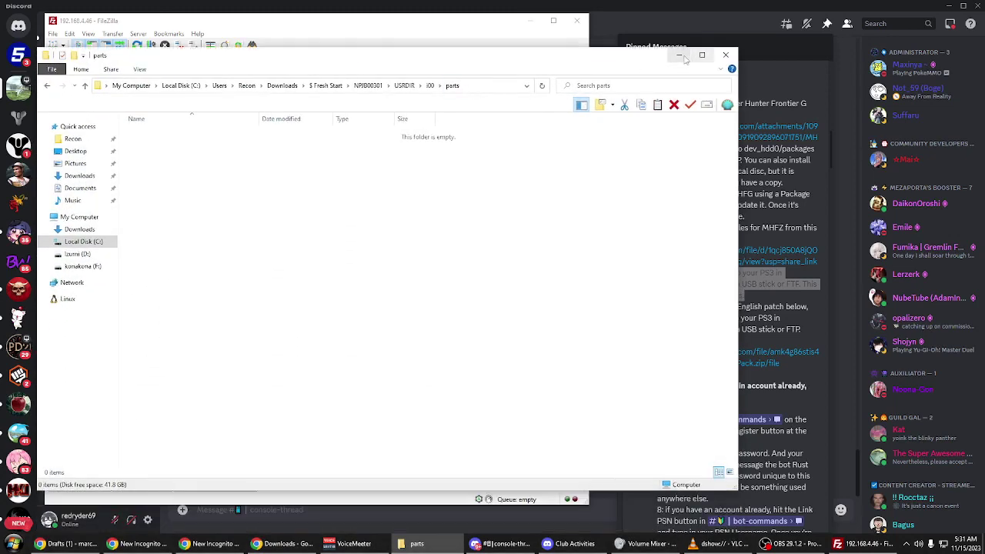
{"action": "left_click", "coordinate": [678, 56]}
{"action": "right_click", "coordinate": [443, 382]}
{"action": "left_click", "coordinate": [420, 384]}
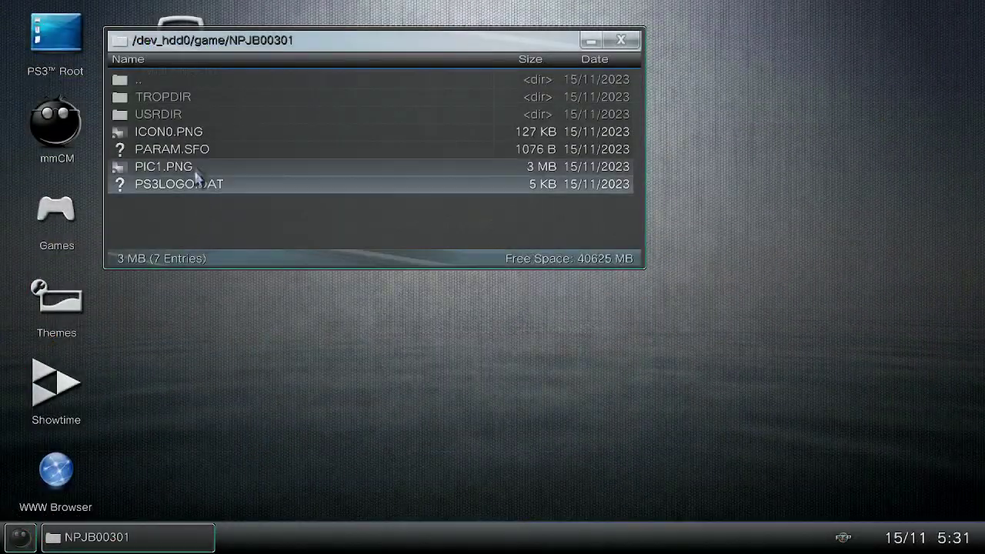
Step: Switch to the PS3 file manager, inspect the parts folder in NPJB00301/USRDIR/i00, and return to i00
{"action": "double_click", "coordinate": [194, 117]}
{"action": "double_click", "coordinate": [195, 123]}
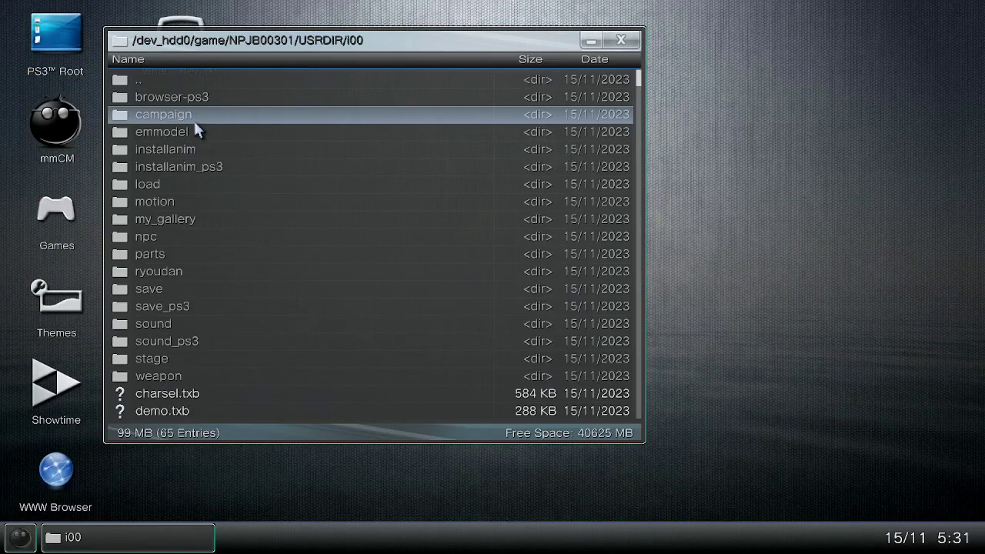
{"action": "double_click", "coordinate": [196, 260]}
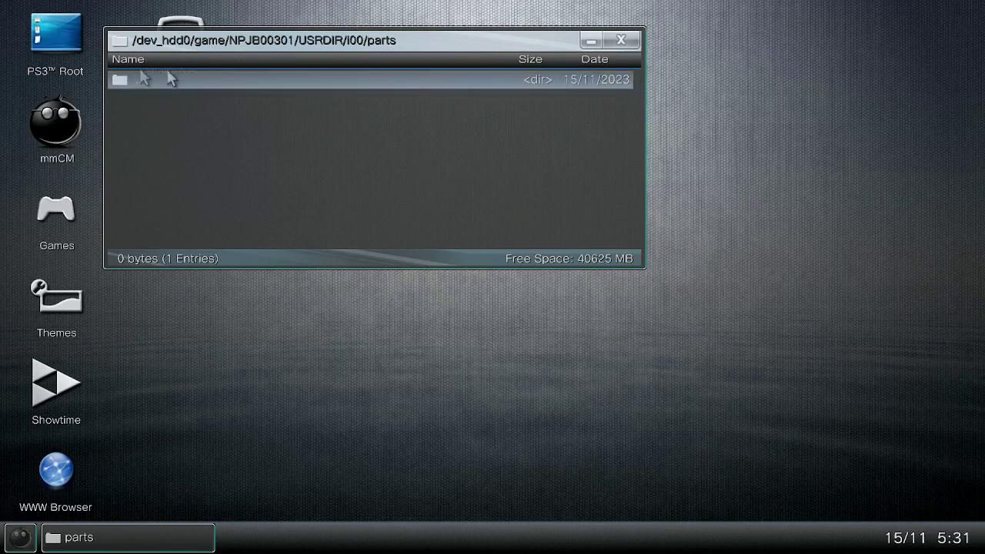
{"action": "double_click", "coordinate": [216, 83]}
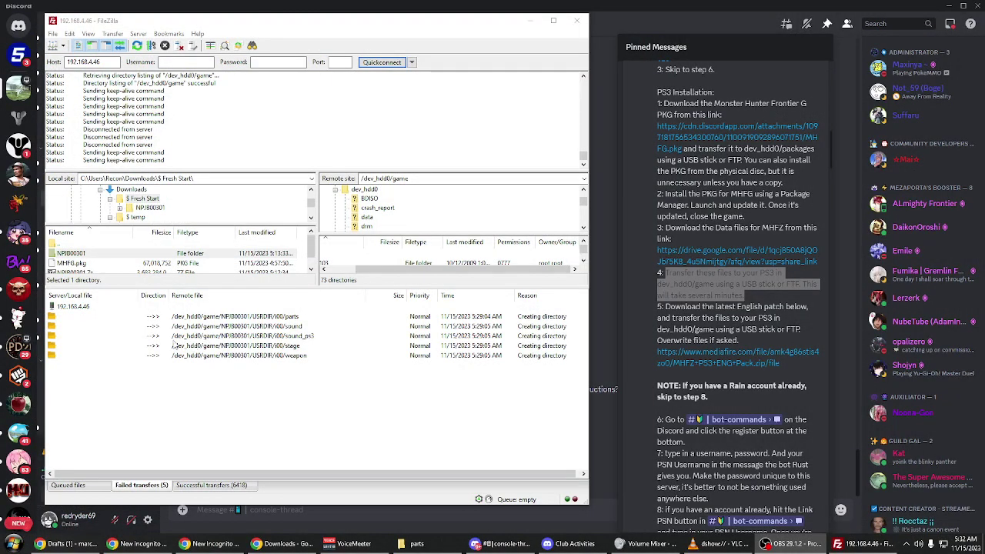
Step: Switch back to FileZilla and go through the failed transfer entries for sound, sound_ps3, stage and weapon
{"action": "left_click", "coordinate": [279, 328]}
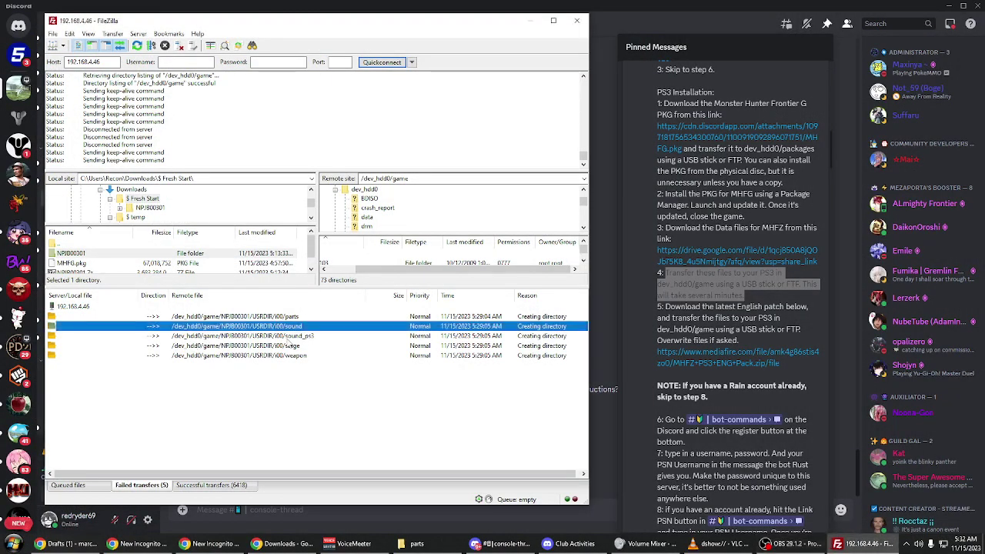
{"action": "key", "text": "Down"}
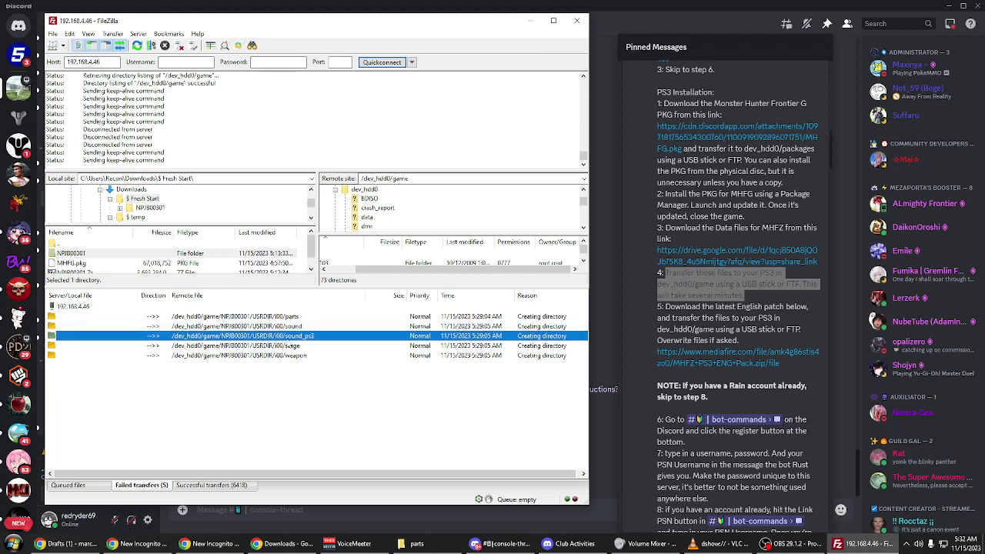
{"action": "left_click", "coordinate": [294, 348]}
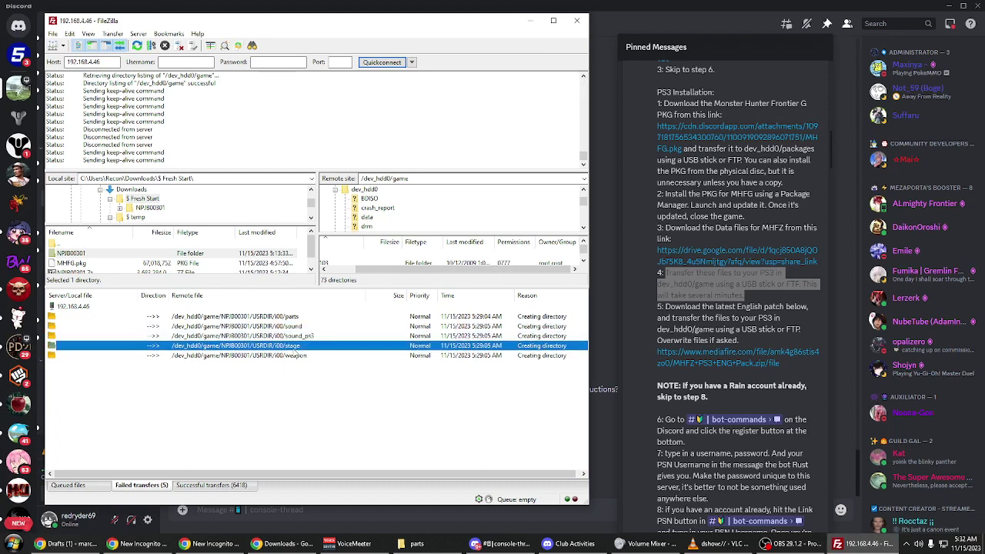
{"action": "left_click", "coordinate": [296, 359]}
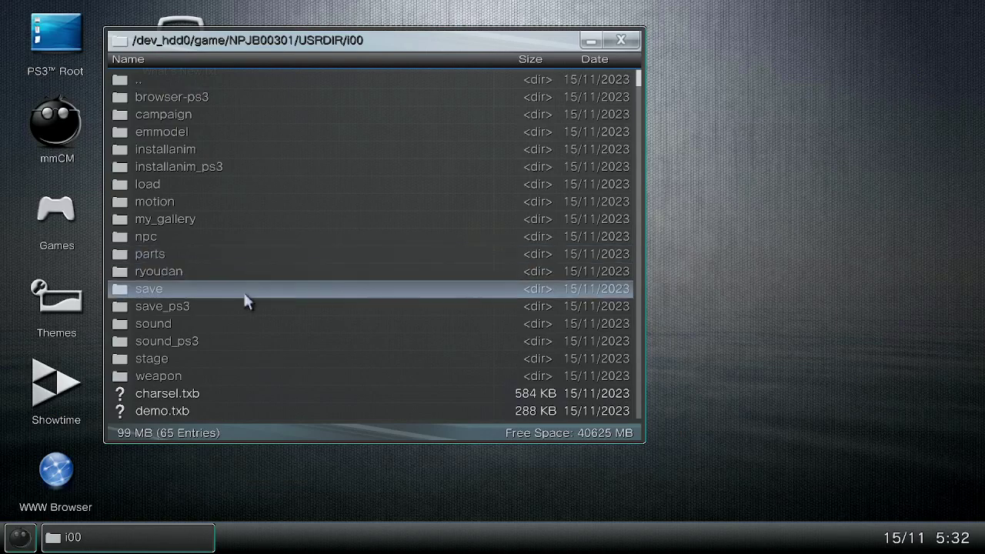
Step: In the PS3 file manager, inspect the sound, sound_ps3, stage and weapon folders inside i00, returning to i00 each time
{"action": "double_click", "coordinate": [280, 329]}
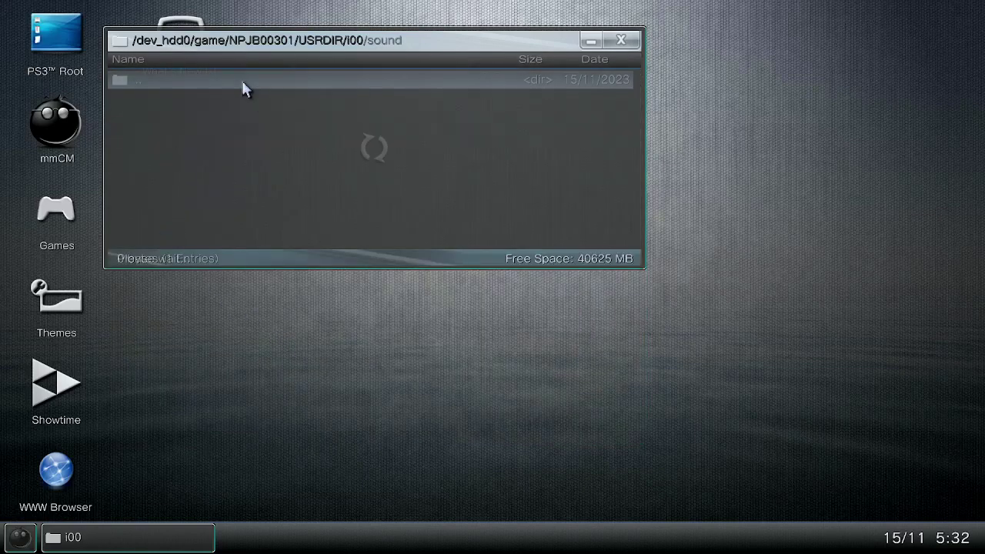
{"action": "double_click", "coordinate": [242, 83]}
{"action": "double_click", "coordinate": [266, 343]}
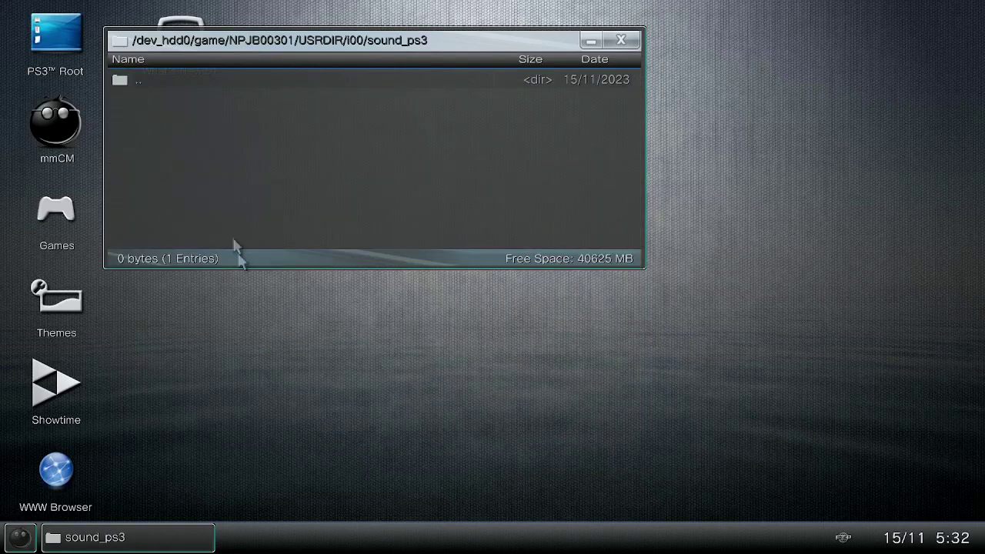
{"action": "double_click", "coordinate": [218, 79]}
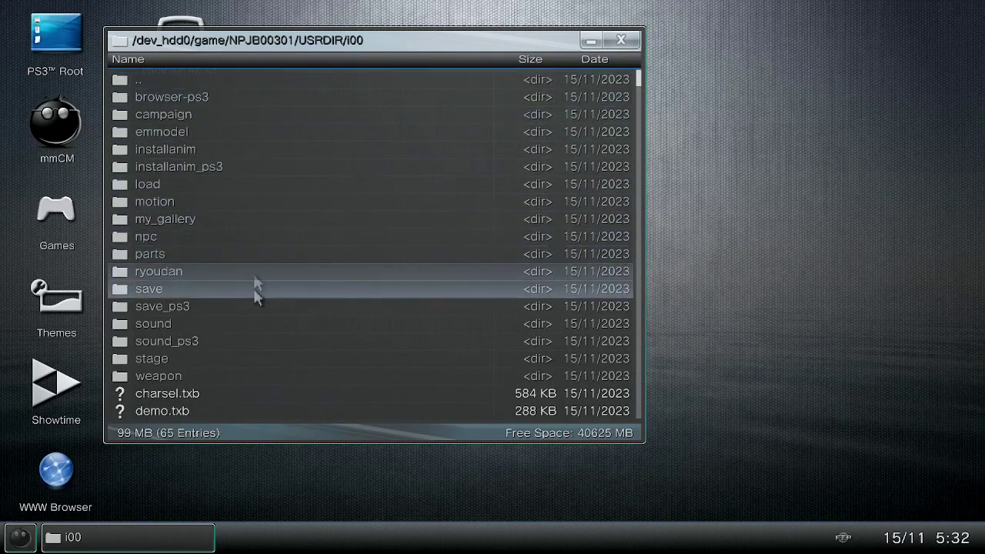
{"action": "left_click", "coordinate": [183, 365]}
{"action": "double_click", "coordinate": [183, 365]}
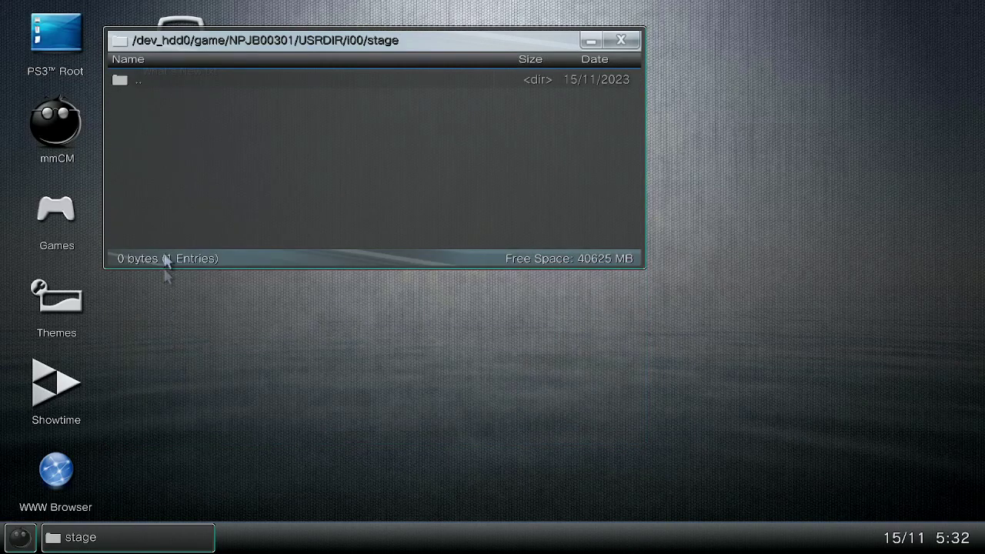
{"action": "double_click", "coordinate": [250, 80]}
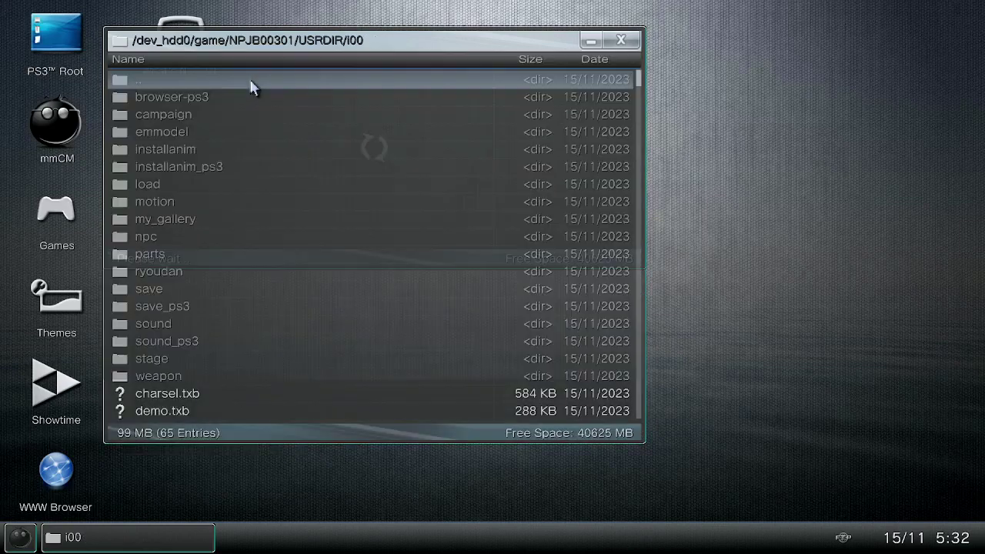
{"action": "double_click", "coordinate": [179, 378]}
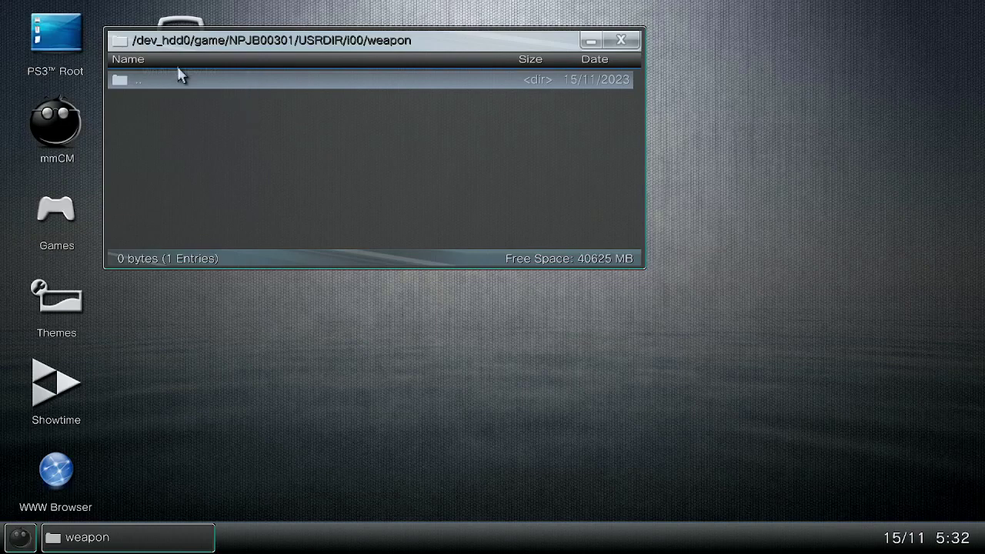
{"action": "double_click", "coordinate": [193, 84]}
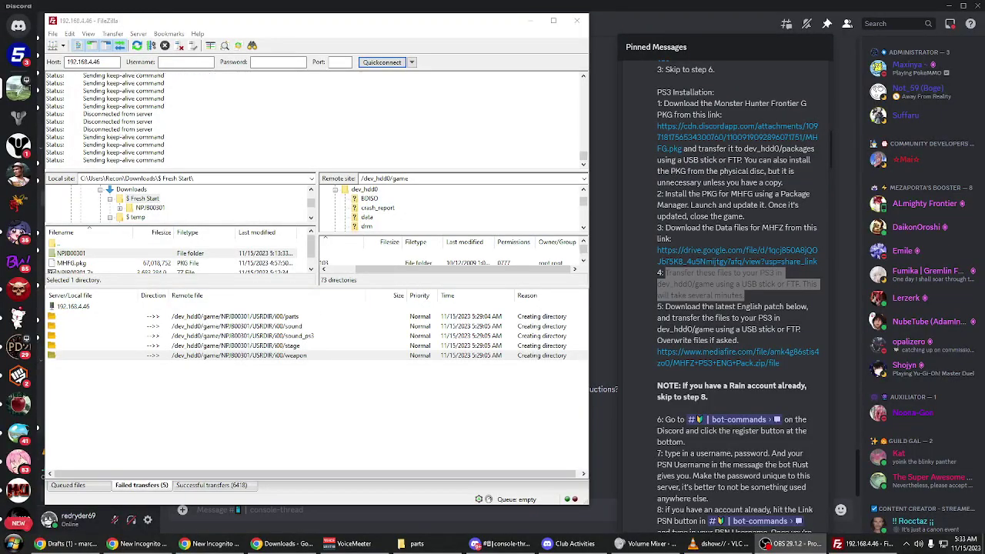
Step: In File Explorer, inspect the local i00 subfolders stage, weapon, sound_ps3 and sound, and return to i00
{"action": "left_click", "coordinate": [417, 544]}
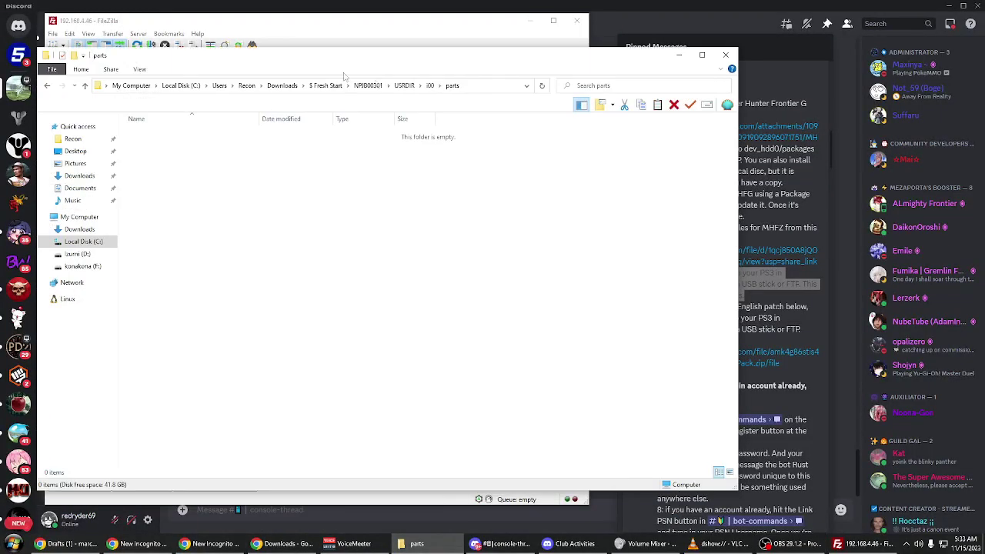
{"action": "left_click", "coordinate": [429, 86]}
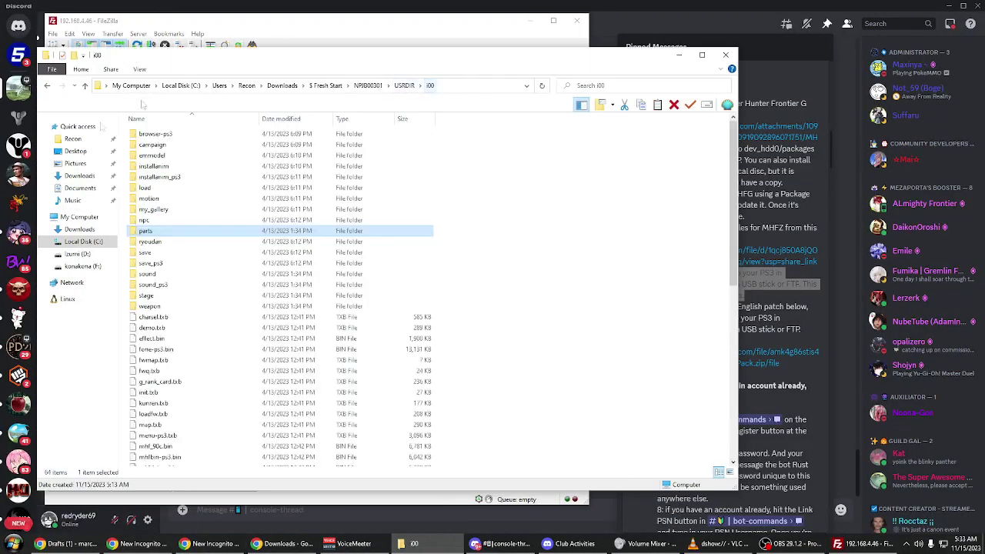
{"action": "double_click", "coordinate": [146, 296]}
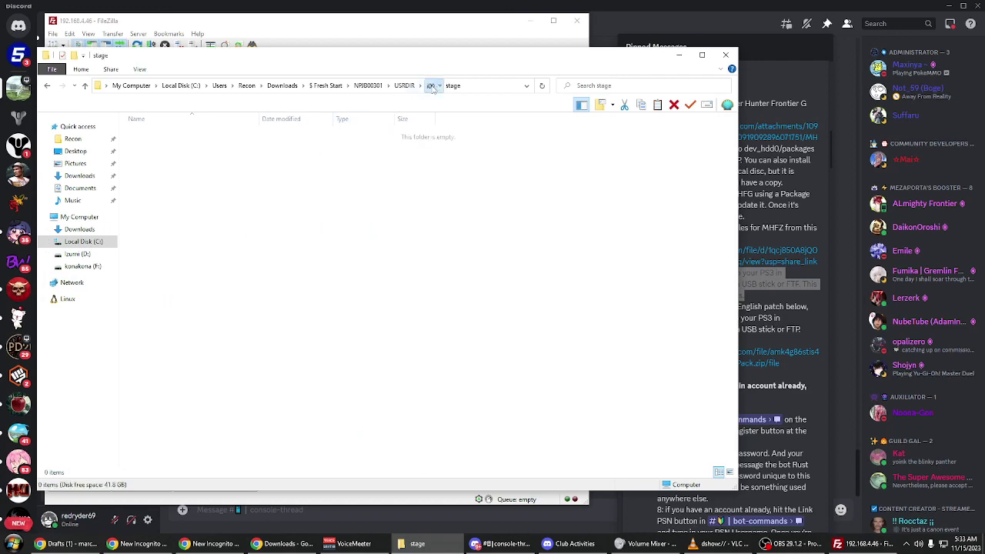
{"action": "left_click", "coordinate": [429, 85]}
{"action": "double_click", "coordinate": [158, 307]}
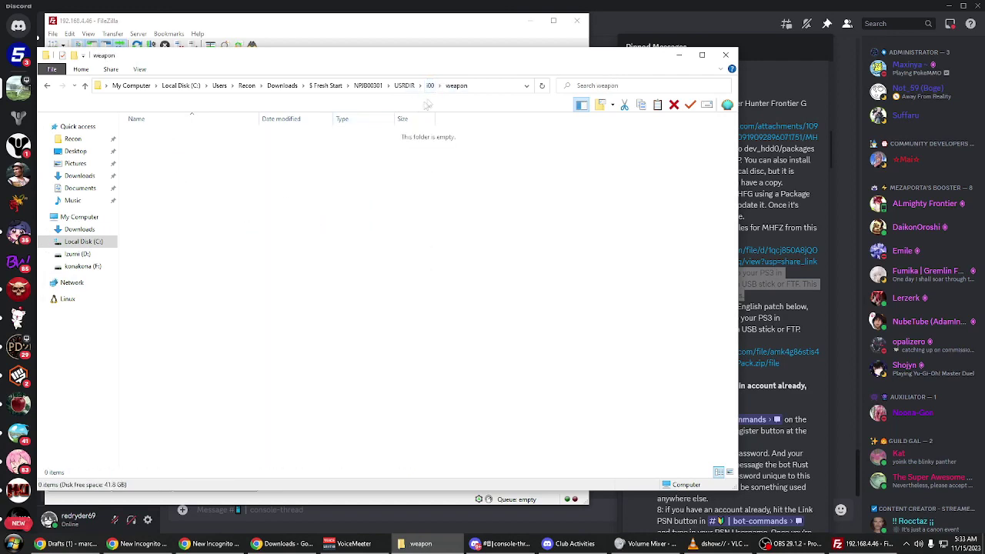
{"action": "left_click", "coordinate": [429, 86]}
{"action": "double_click", "coordinate": [177, 285]}
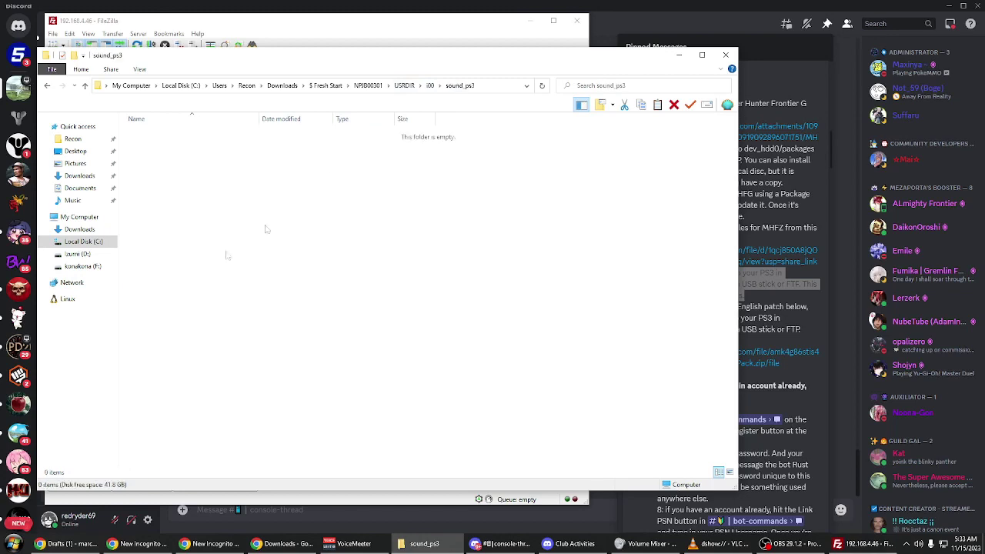
{"action": "left_click", "coordinate": [429, 86]}
{"action": "double_click", "coordinate": [148, 274]}
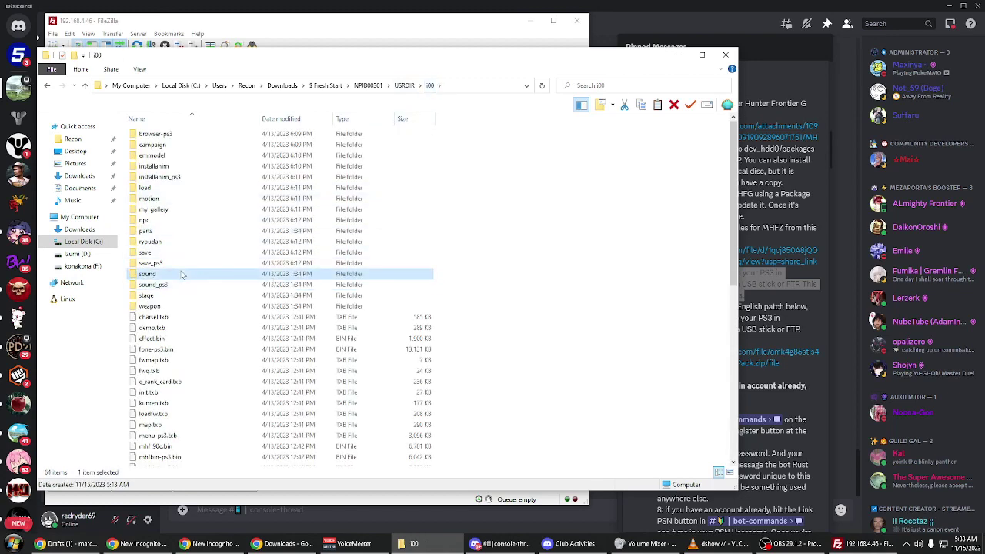
{"action": "left_click", "coordinate": [437, 85]}
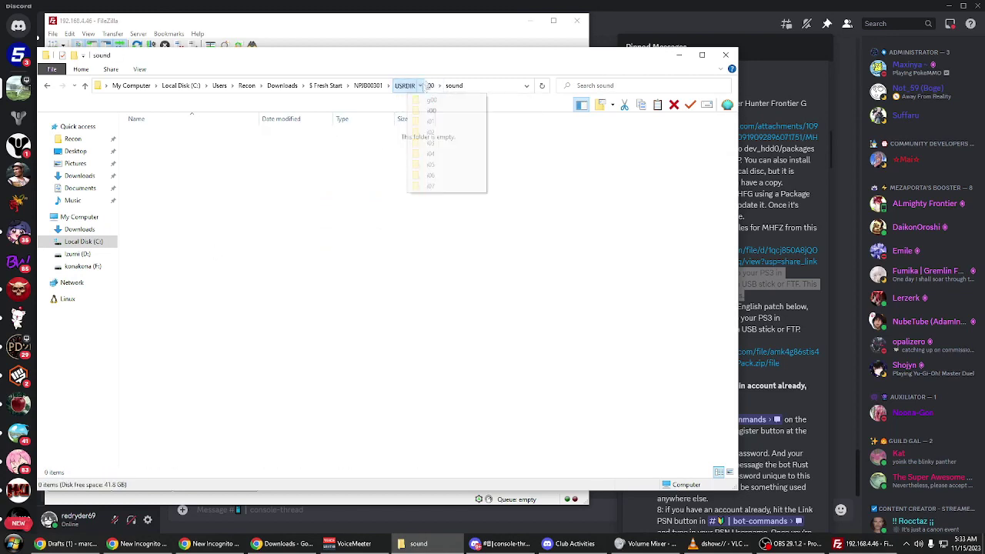
{"action": "left_click", "coordinate": [430, 85]}
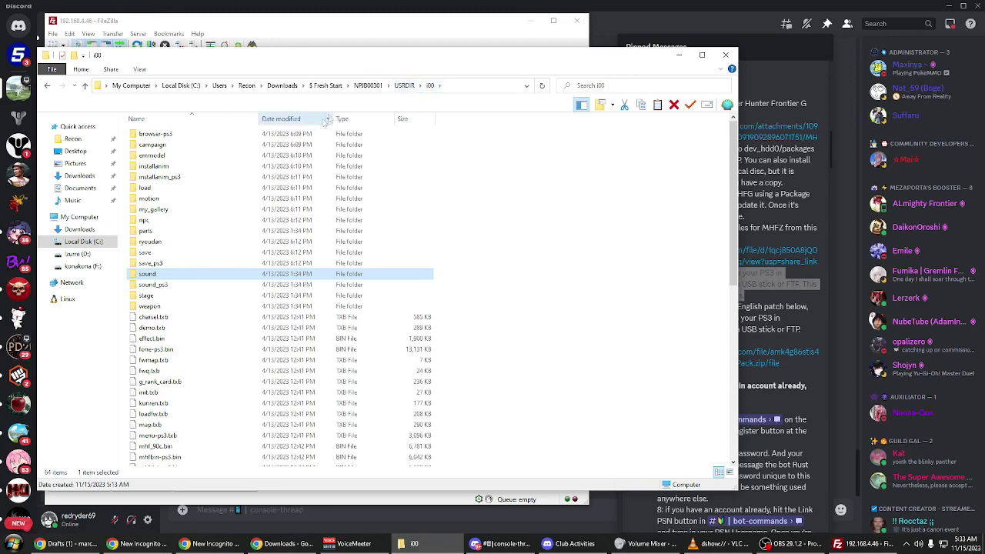
Step: Switch to FileZilla, review the failed and successful transfer lists, and enlarge the local and remote file lists
{"action": "mouse_move", "coordinate": [599, 57]}
{"action": "left_mouse_down"}
{"action": "mouse_move", "coordinate": [619, 58]}
{"action": "mouse_move", "coordinate": [799, 489]}
{"action": "mouse_move", "coordinate": [730, 412]}
{"action": "mouse_move", "coordinate": [609, 41]}
{"action": "left_mouse_up"}
{"action": "right_click", "coordinate": [609, 41]}
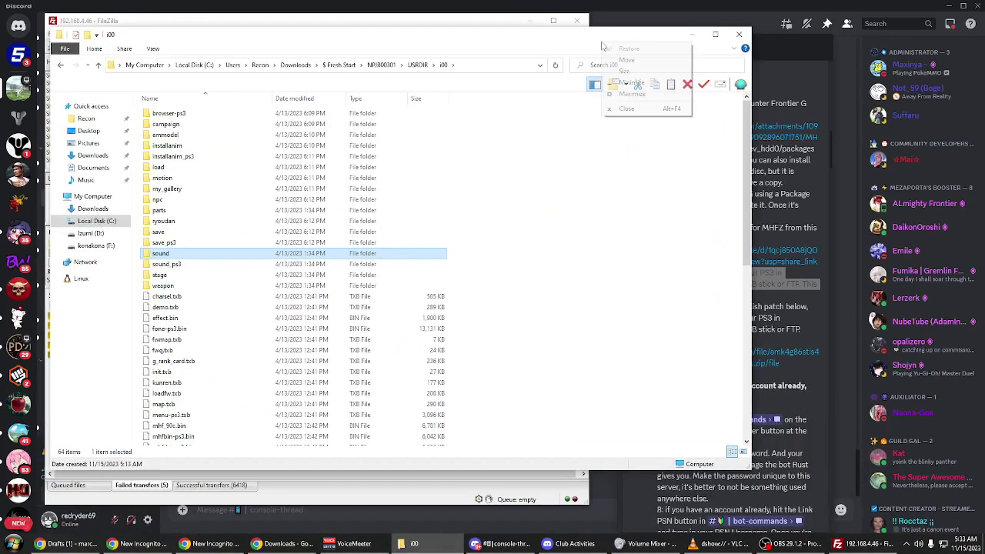
{"action": "left_click", "coordinate": [485, 23]}
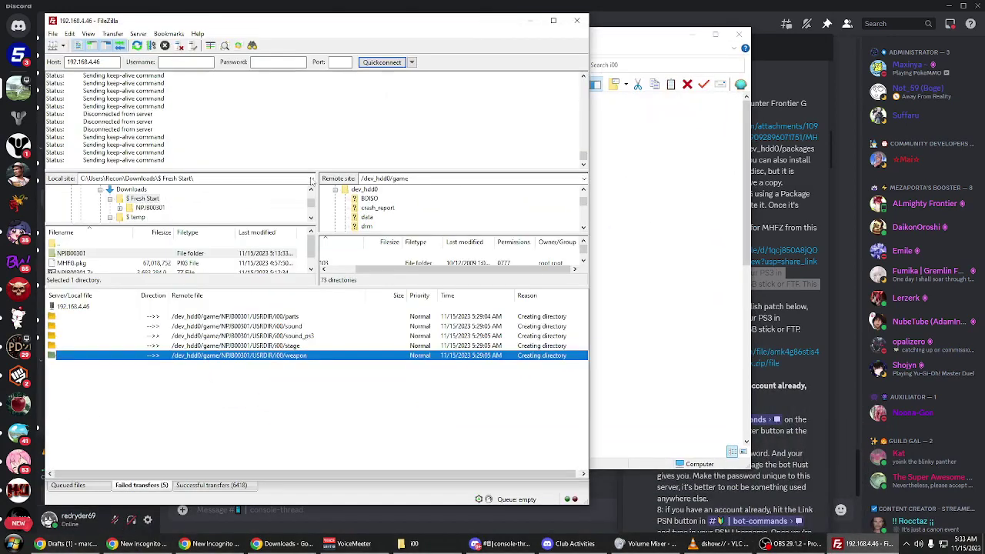
{"action": "left_click", "coordinate": [87, 329]}
{"action": "left_click", "coordinate": [106, 417]}
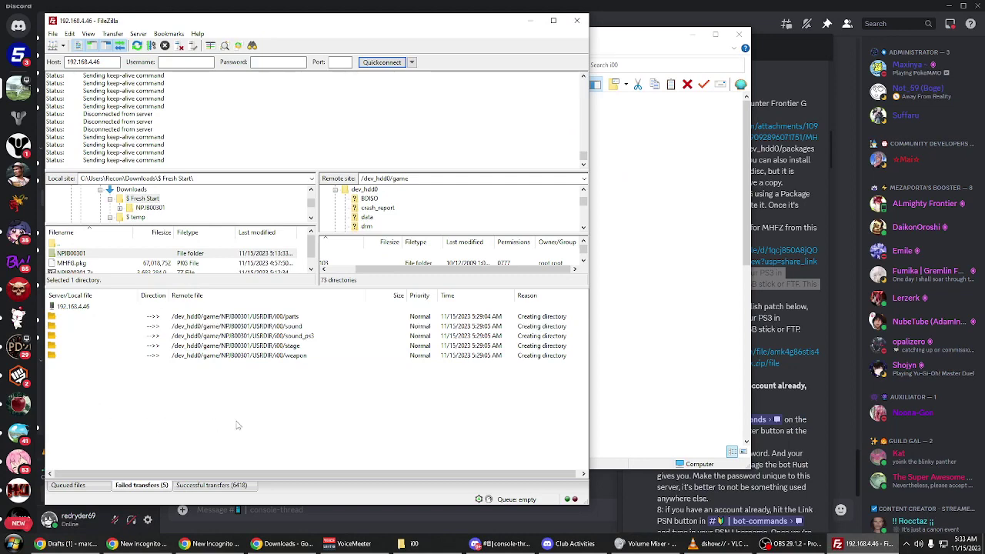
{"action": "left_click", "coordinate": [230, 485]}
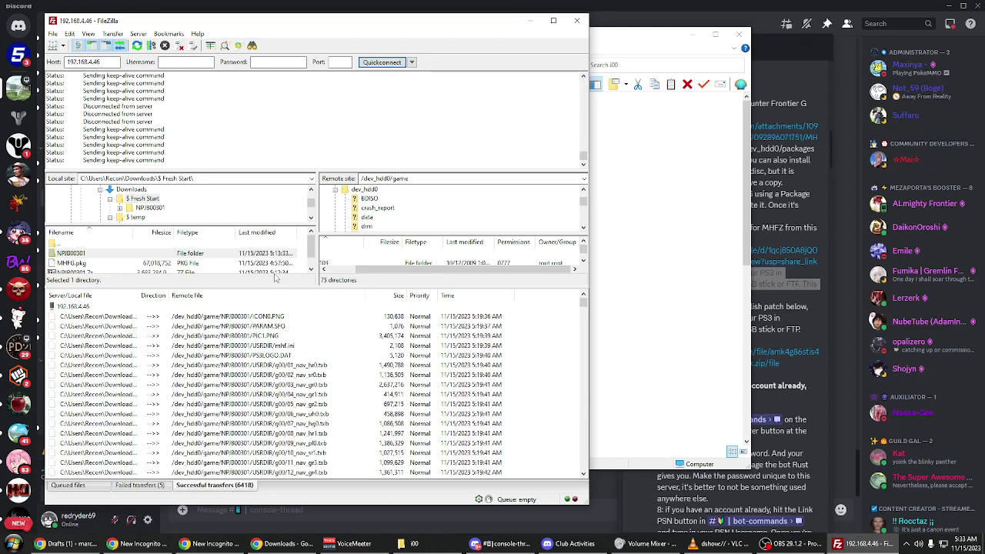
{"action": "right_click", "coordinate": [568, 396]}
{"action": "key", "text": "Escape"}
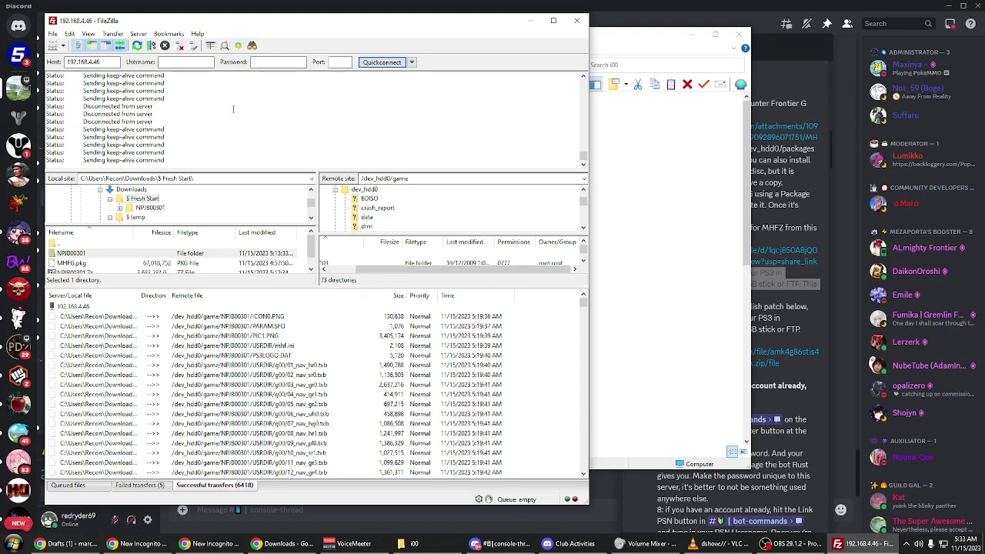
{"action": "left_click_drag", "start_coordinate": [259, 286], "coordinate": [250, 393]}
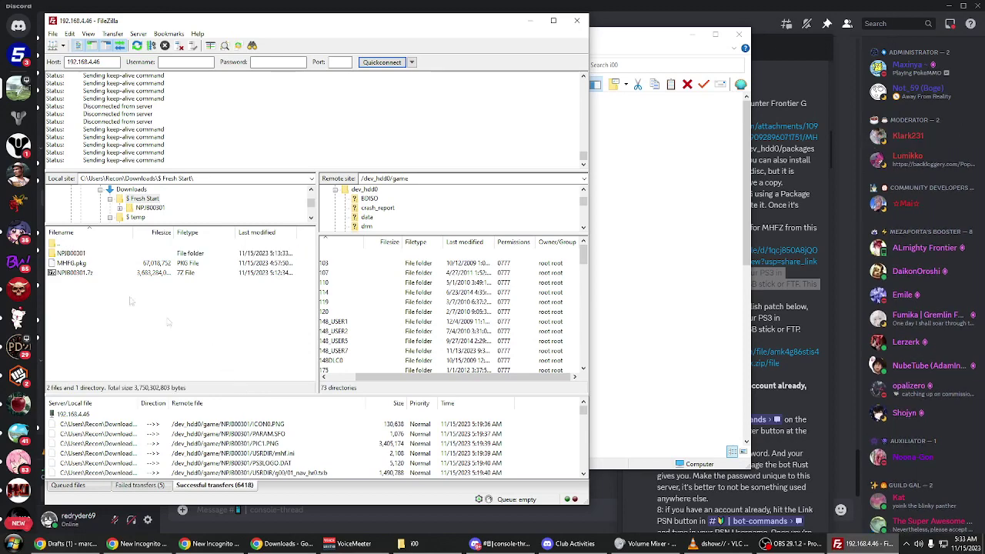
Step: Switch to Discord, open the English patch link from PS3 installation step 5, and save MHFZ PS3 ENG Pack.zip in $ Fresh Start
{"action": "left_click", "coordinate": [795, 81]}
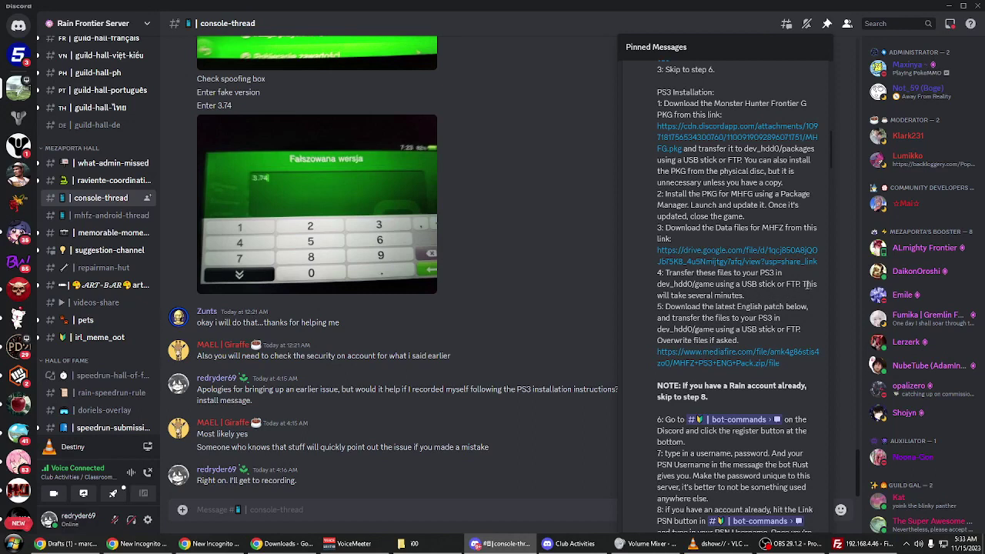
{"action": "left_click_drag", "start_coordinate": [804, 284], "coordinate": [734, 291]}
{"action": "left_click_drag", "start_coordinate": [667, 306], "coordinate": [810, 308]}
{"action": "left_click", "coordinate": [765, 317]}
{"action": "left_click", "coordinate": [714, 363]}
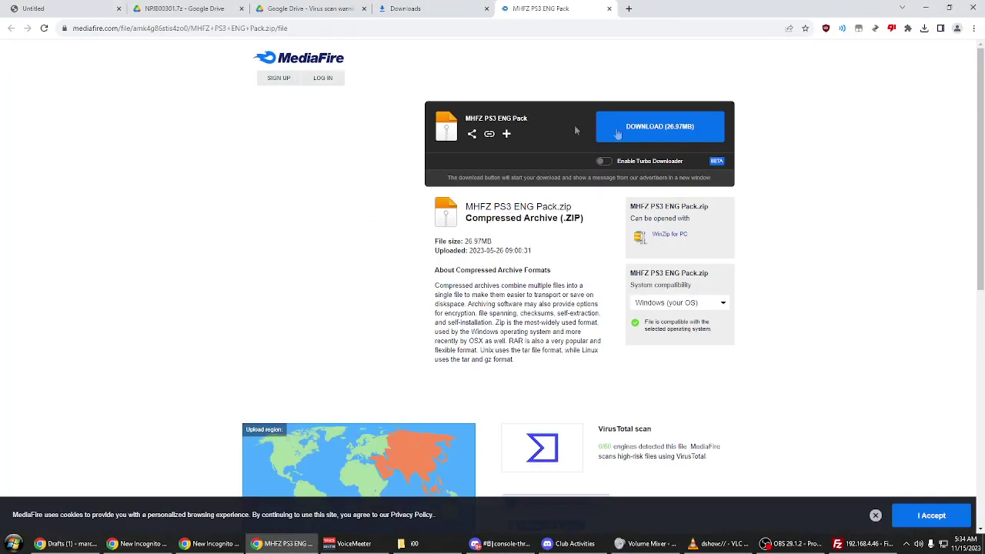
{"action": "left_click", "coordinate": [643, 135]}
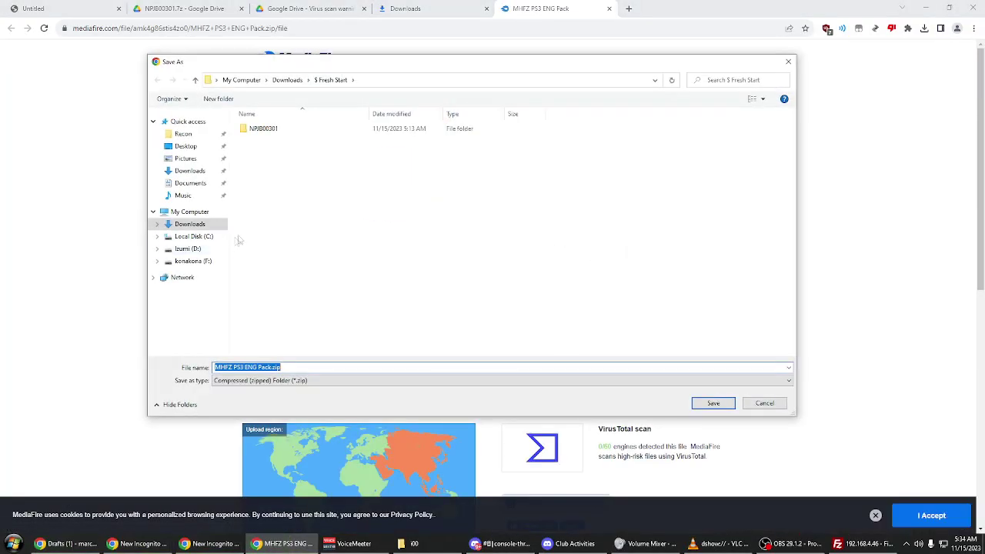
{"action": "left_click", "coordinate": [721, 405]}
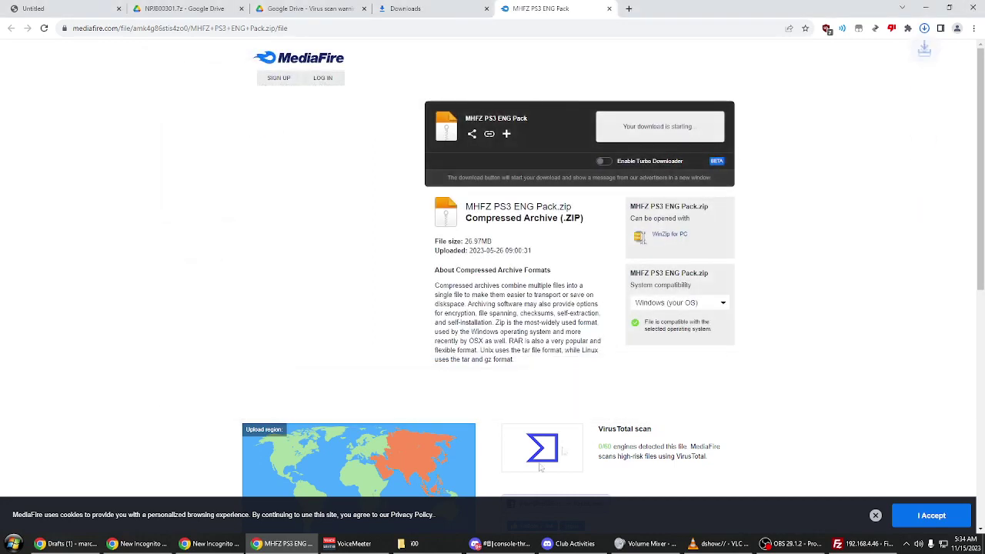
Step: Switch to File Explorer and extract MHFZ PS3 ENG Pack.zip in $ Fresh Start with 7-Zip into its own MHFZ PS3 ENG Pack folder
{"action": "left_click", "coordinate": [434, 551]}
{"action": "left_click", "coordinate": [339, 65]}
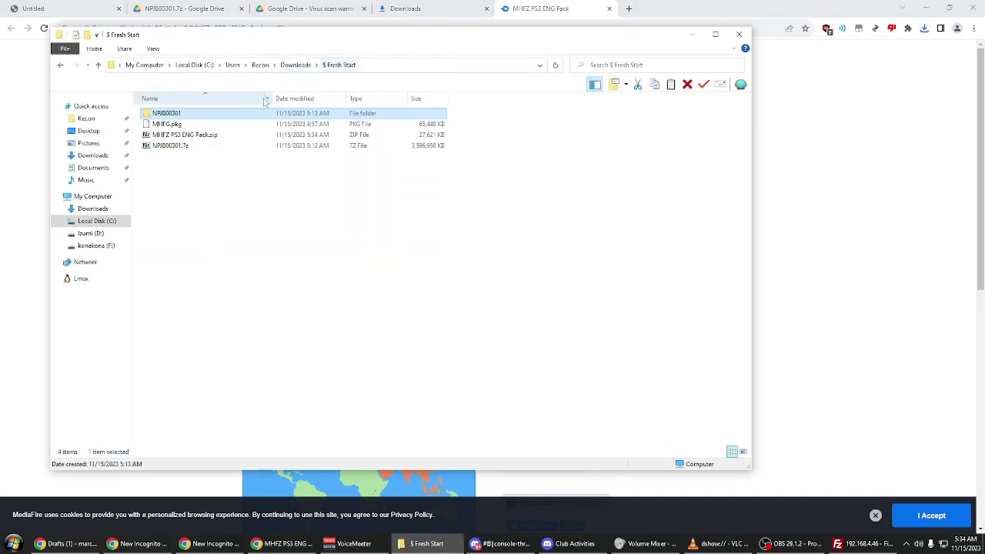
{"action": "left_click", "coordinate": [186, 137]}
{"action": "right_click", "coordinate": [188, 139]}
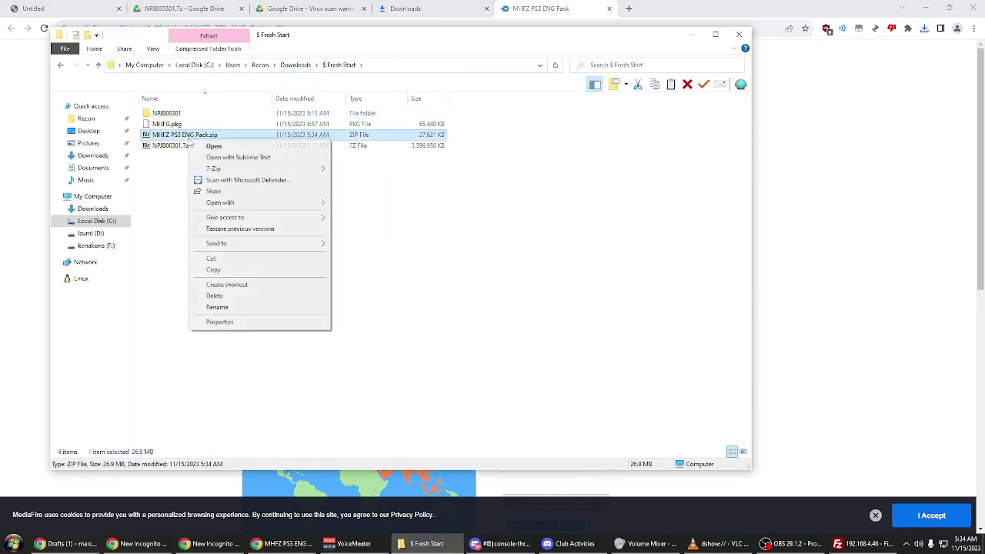
{"action": "mouse_move", "coordinate": [244, 171]}
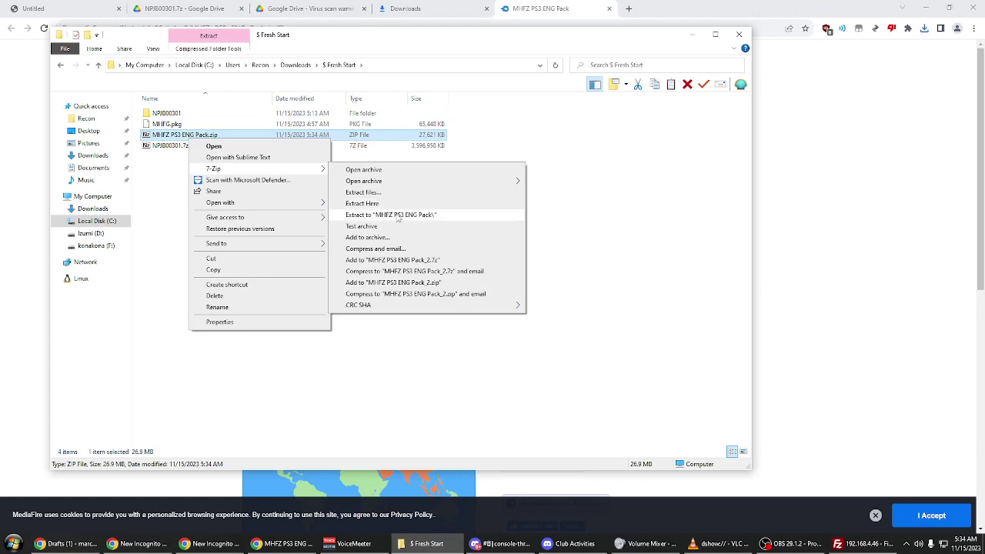
{"action": "left_click", "coordinate": [398, 216]}
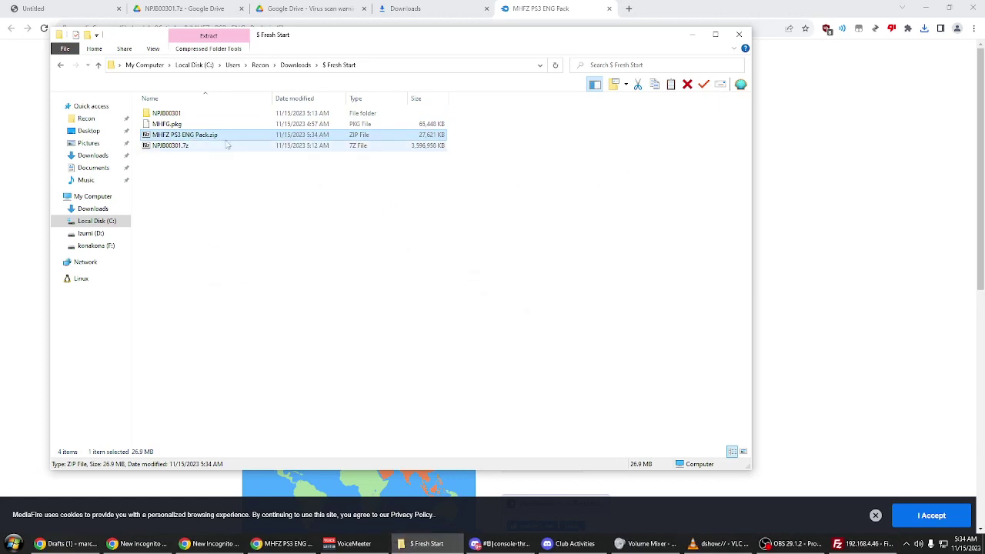
Step: Inspect the extracted MHFZ PS3 ENG Pack folder down to NPJB00301/USRDIR/i00, and return to the pack's top folder
{"action": "double_click", "coordinate": [194, 115]}
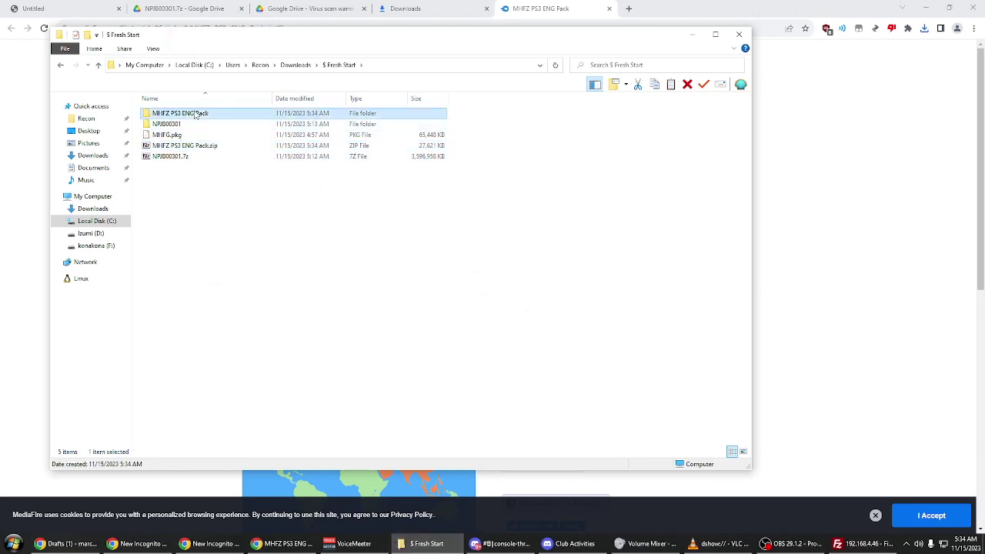
{"action": "left_click", "coordinate": [194, 116]}
{"action": "double_click", "coordinate": [197, 117]}
{"action": "double_click", "coordinate": [197, 117]}
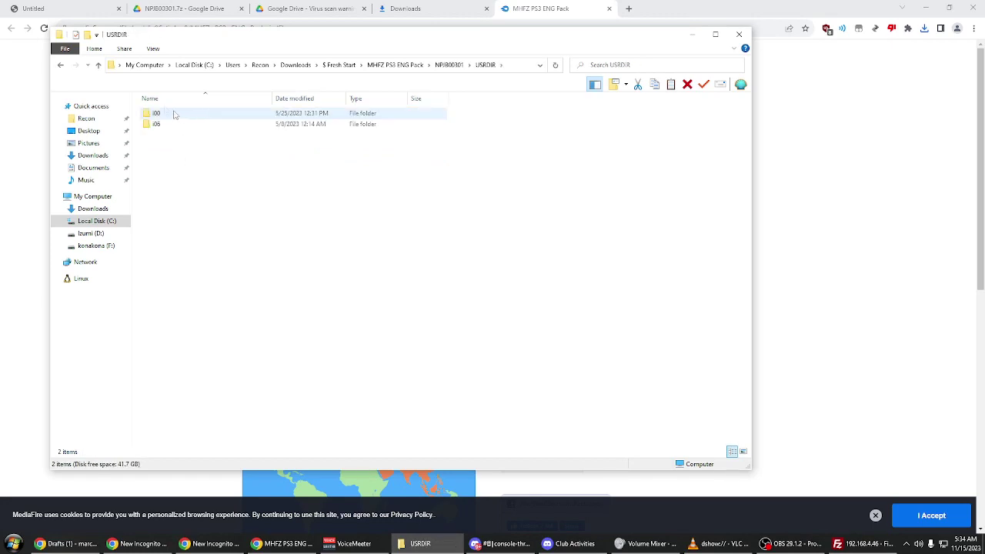
{"action": "left_click", "coordinate": [58, 67]}
{"action": "left_click", "coordinate": [58, 66]}
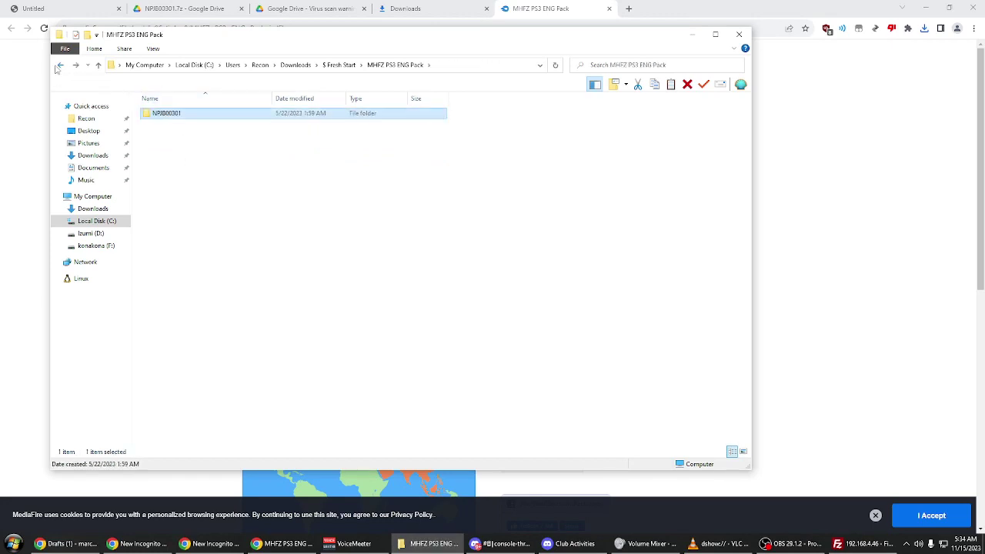
{"action": "double_click", "coordinate": [165, 118]}
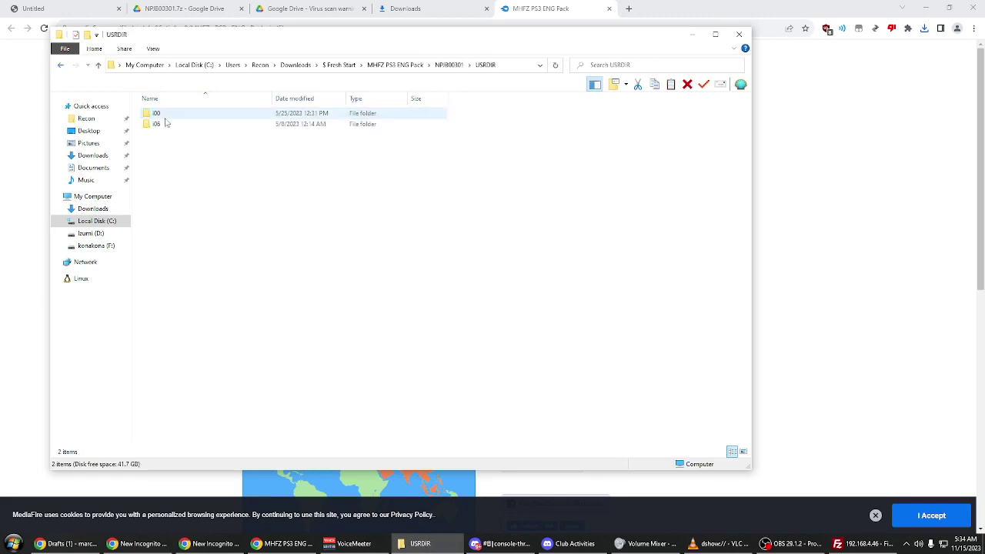
{"action": "double_click", "coordinate": [165, 116]}
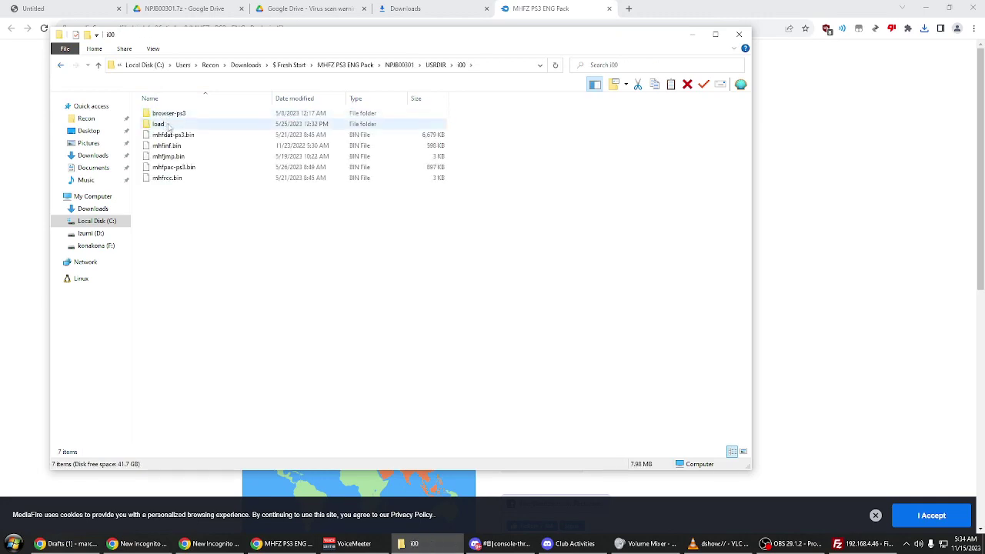
{"action": "left_click", "coordinate": [61, 67]}
{"action": "left_click", "coordinate": [61, 67]}
{"action": "left_click", "coordinate": [61, 67]}
{"action": "left_click", "coordinate": [61, 67]}
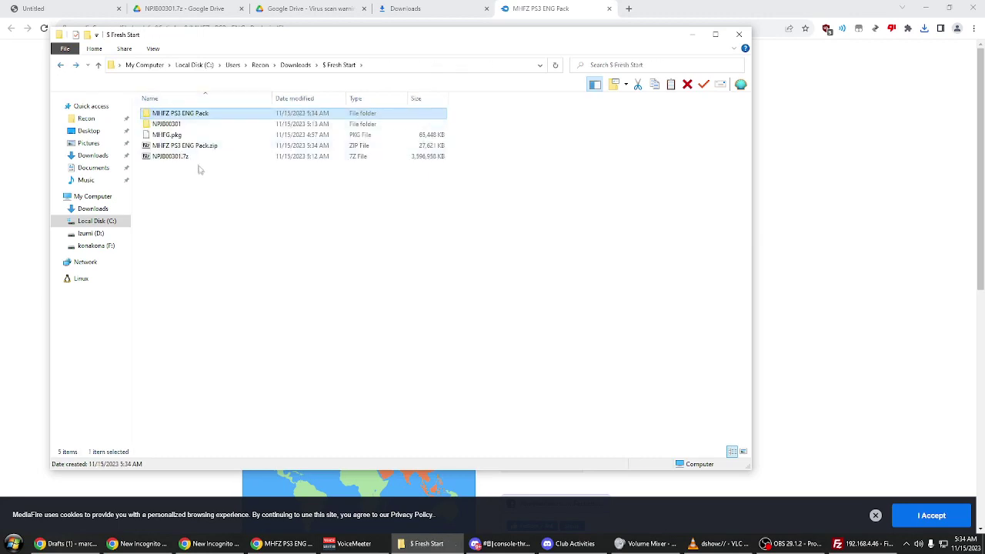
{"action": "double_click", "coordinate": [198, 117]}
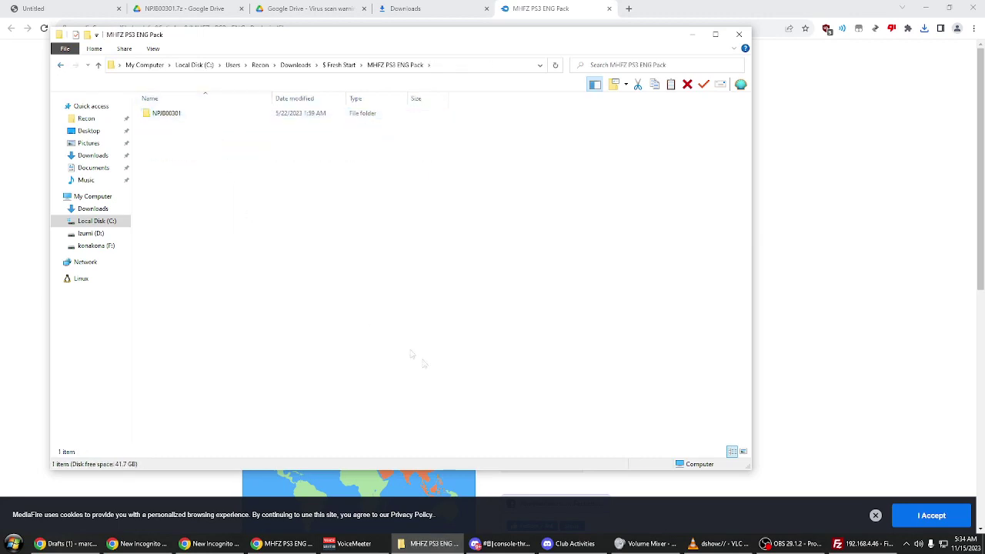
Step: Switch to the PS3 screen, close the i00 file manager window, and leave the desktop for the category menu
{"action": "right_click", "coordinate": [498, 368]}
{"action": "left_click", "coordinate": [401, 334]}
{"action": "left_click", "coordinate": [766, 543]}
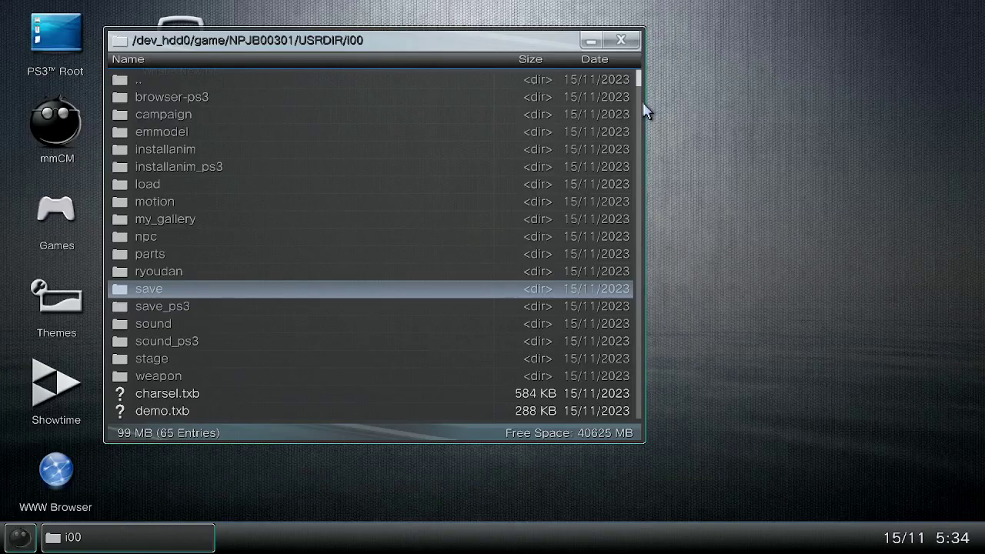
{"action": "left_click", "coordinate": [636, 42]}
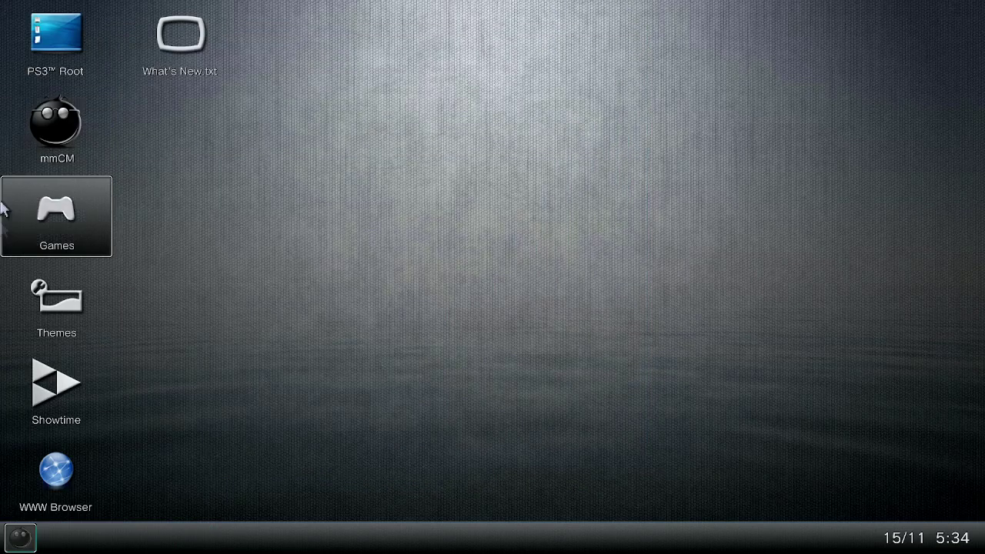
{"action": "left_click", "coordinate": [43, 214]}
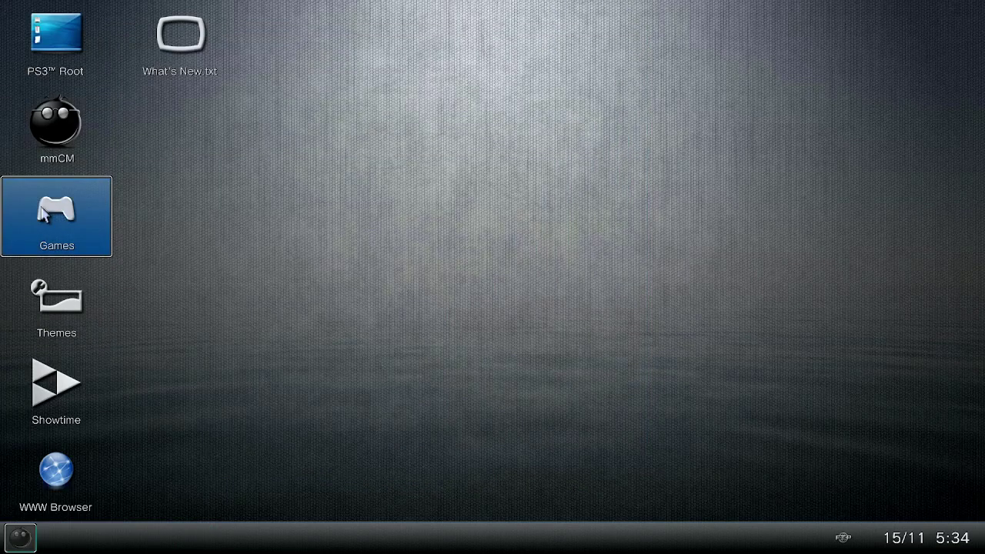
{"action": "key", "text": "Left"}
{"action": "key", "text": "Left"}
{"action": "key", "text": "Left"}
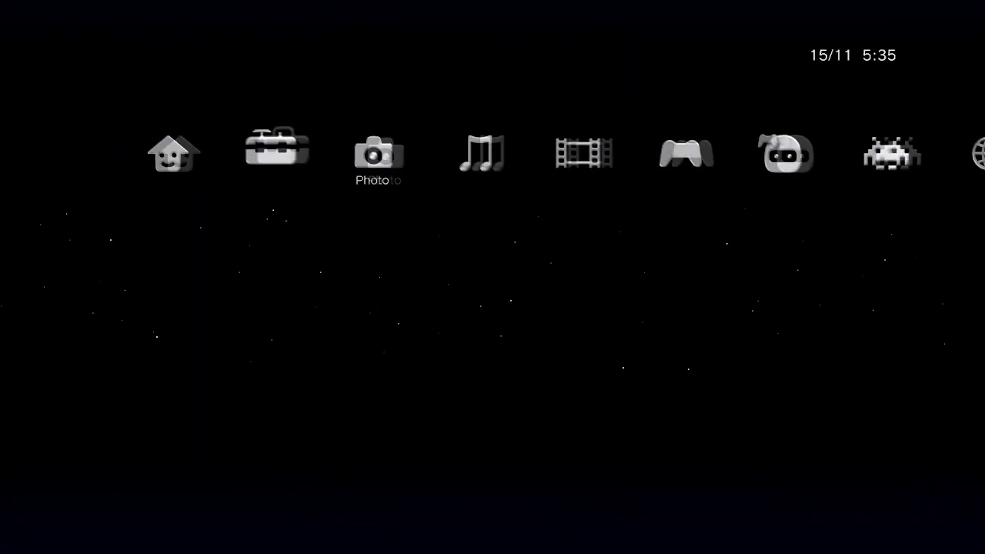
{"action": "key", "text": "Right"}
{"action": "key", "text": "Left"}
{"action": "key", "text": "Return"}
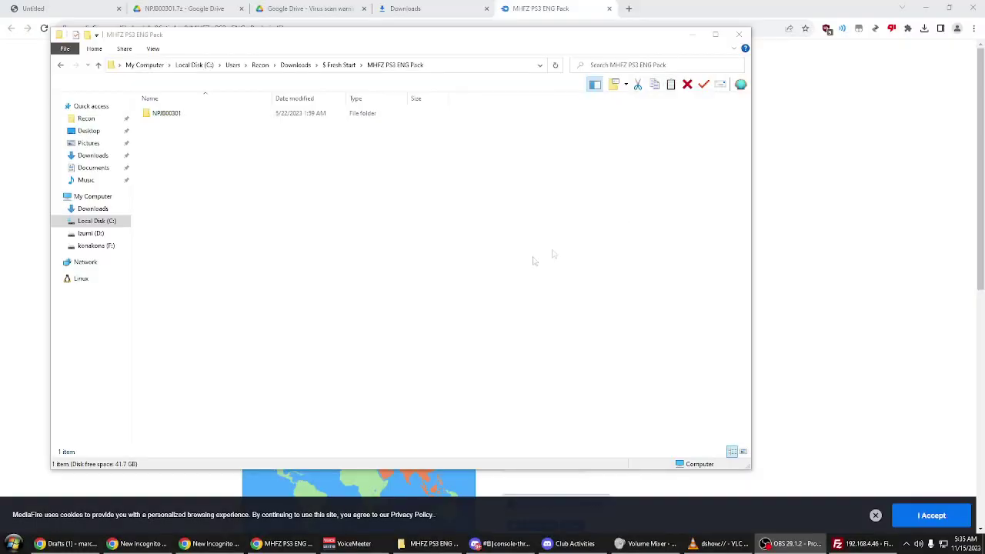
Step: Switch to FileZilla, refresh the local $ Fresh Start listing by reopening it from Downloads, and open MHFZ PS3 ENG Pack
{"action": "left_click", "coordinate": [491, 256]}
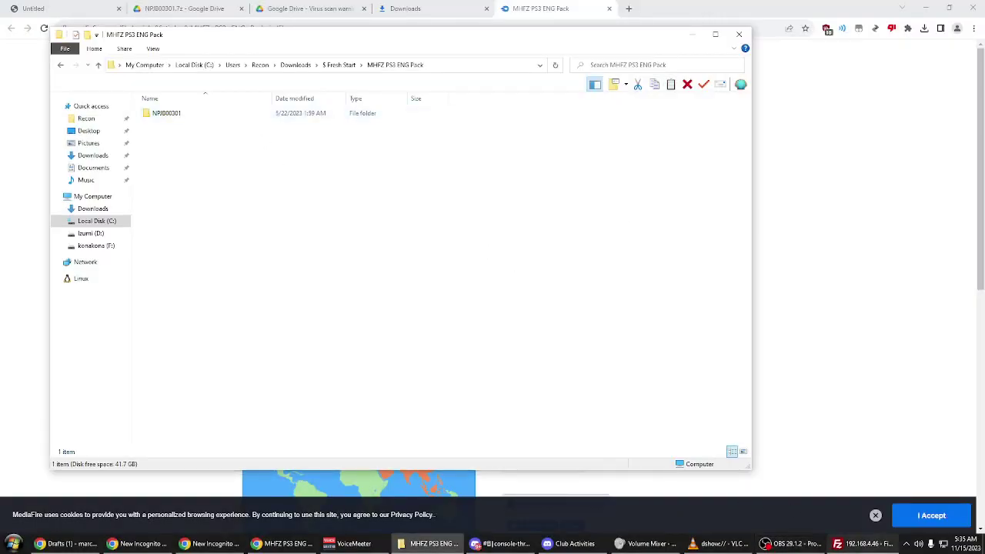
{"action": "left_click", "coordinate": [862, 543]}
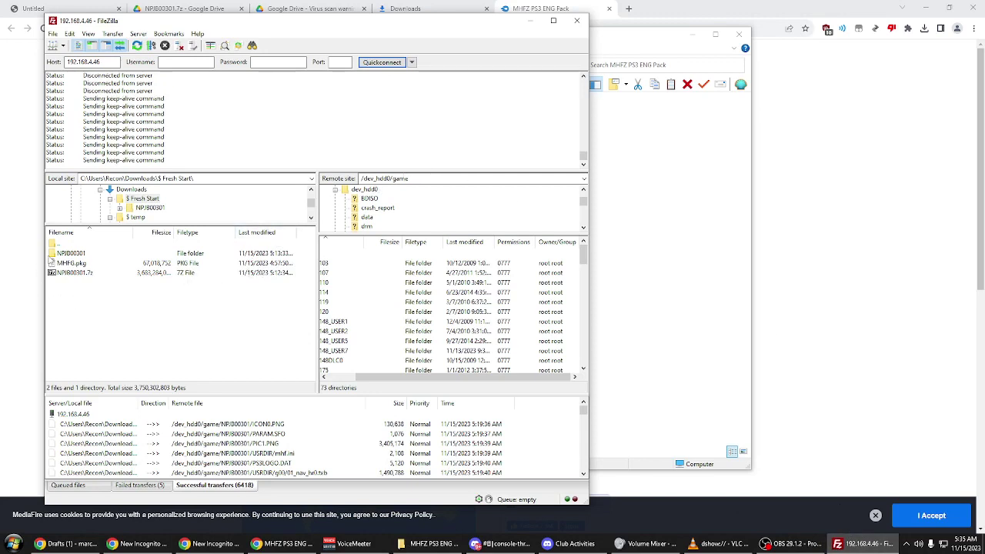
{"action": "left_click", "coordinate": [85, 245]}
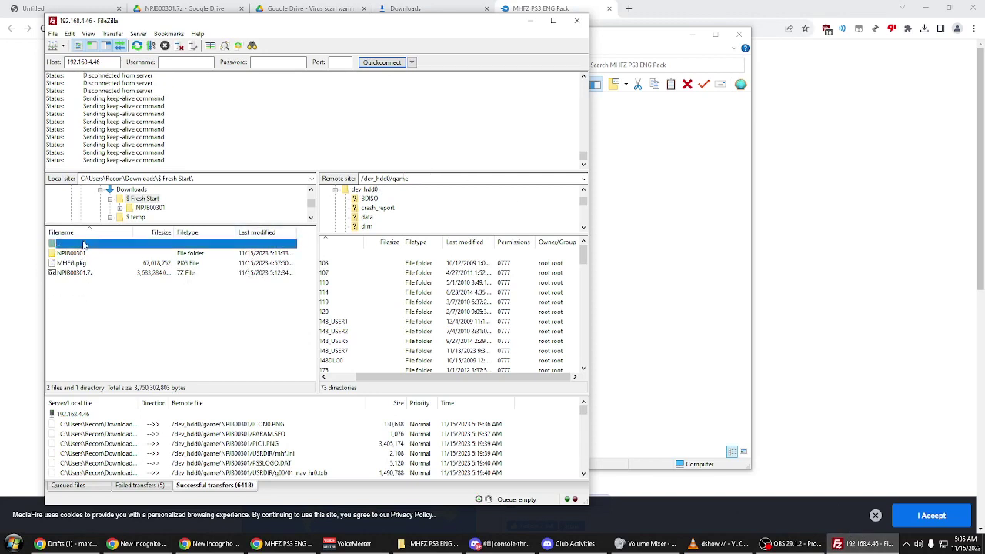
{"action": "double_click", "coordinate": [85, 245]}
{"action": "double_click", "coordinate": [68, 253]}
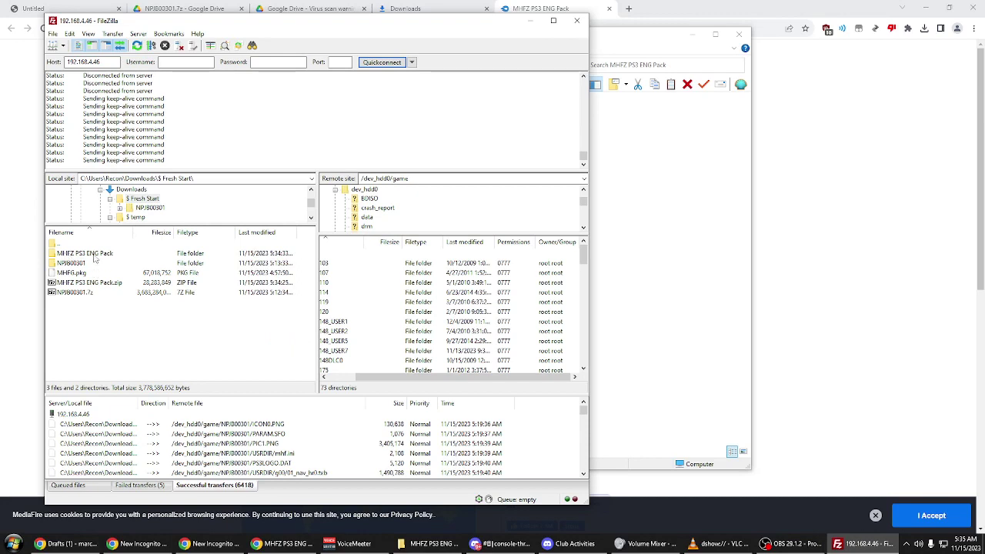
{"action": "double_click", "coordinate": [84, 254]}
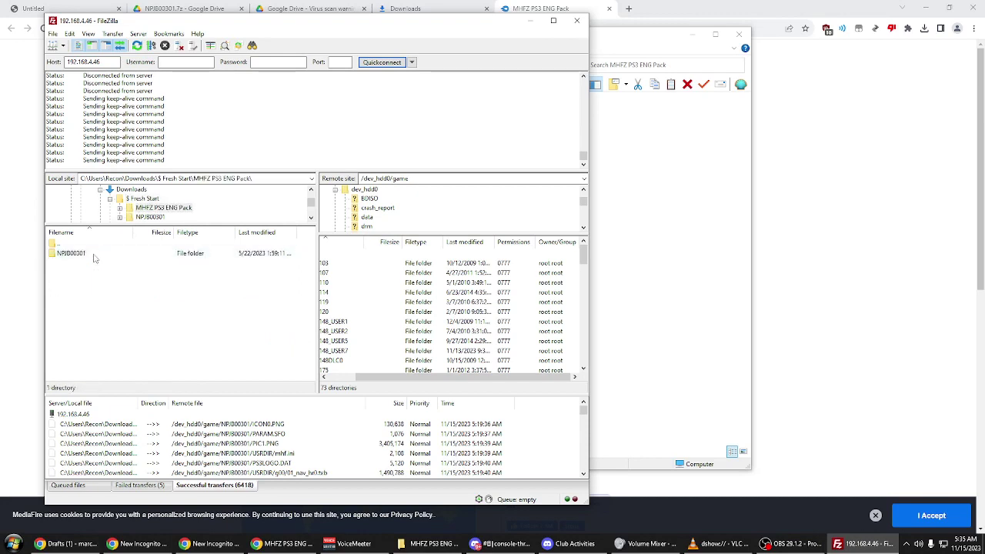
Step: Locate the game folder in the remote directory tree, recheck the pinned PS3 instructions in Discord, and return to FileZilla
{"action": "left_click_drag", "start_coordinate": [398, 378], "coordinate": [376, 378]}
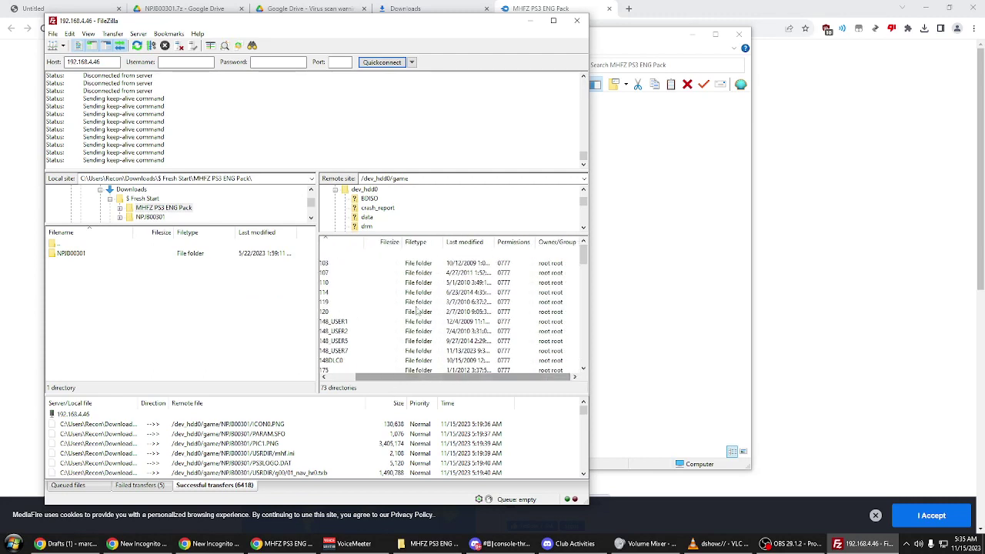
{"action": "left_click", "coordinate": [584, 228]}
{"action": "left_click", "coordinate": [584, 228]}
{"action": "left_click", "coordinate": [583, 227]}
{"action": "left_click", "coordinate": [584, 227]}
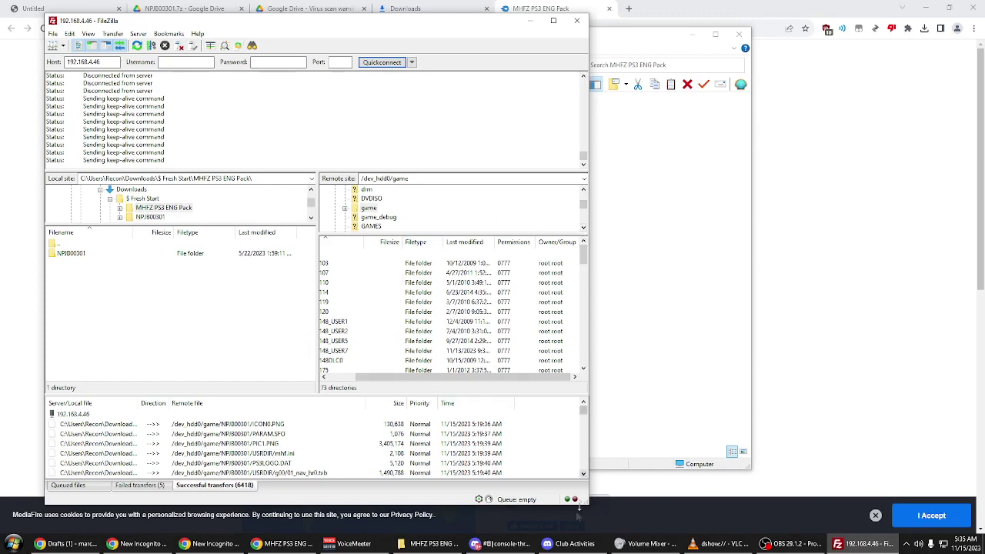
{"action": "left_click", "coordinate": [504, 547]}
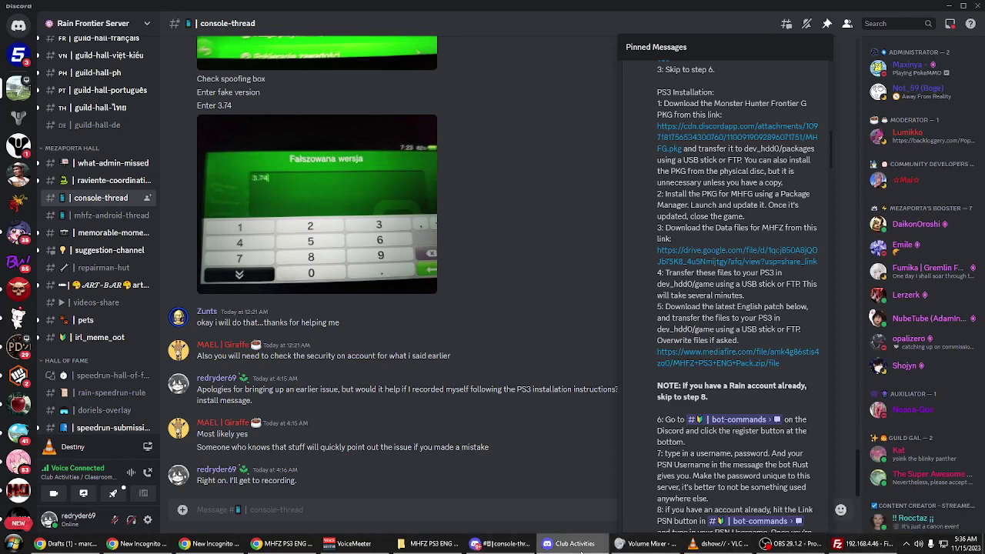
{"action": "left_click", "coordinate": [855, 544]}
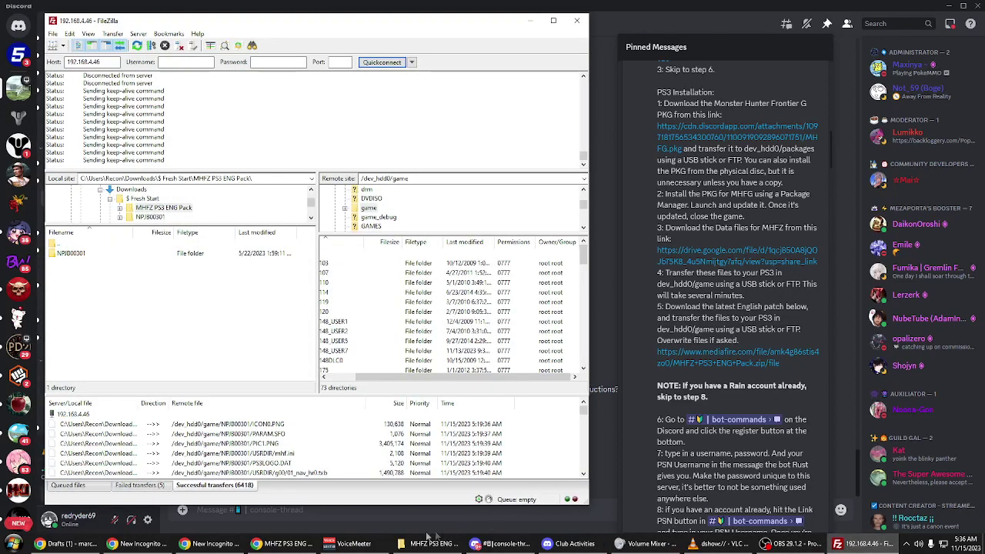
Step: Upload the NPJB00301 folder from the MHFZ PS3 ENG Pack to /dev_hdd0/game on the PS3
{"action": "left_click", "coordinate": [419, 538]}
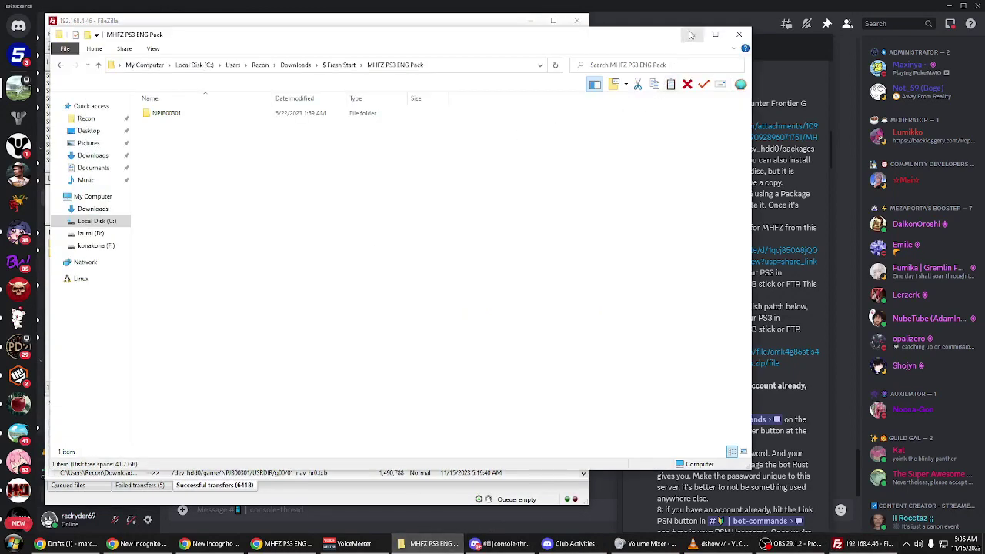
{"action": "left_click", "coordinate": [420, 539]}
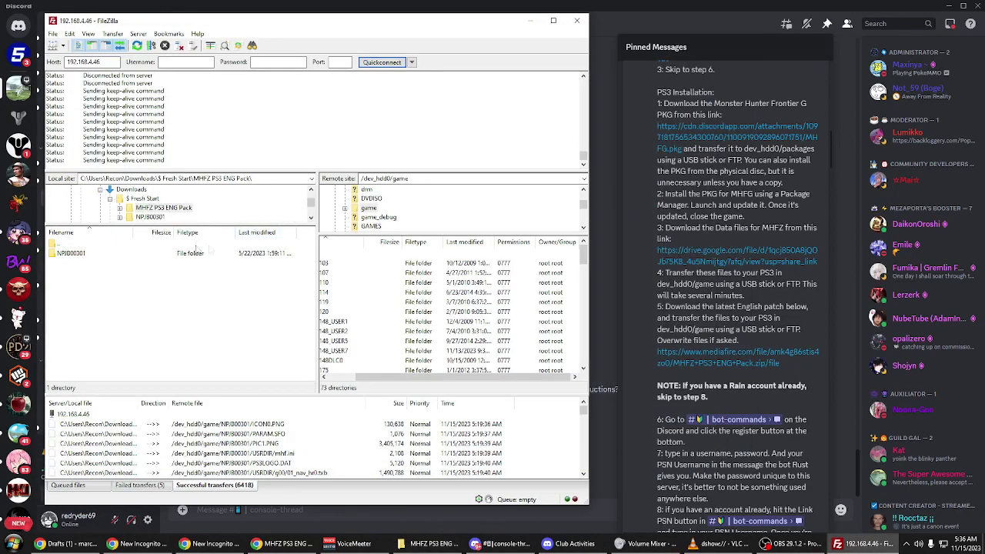
{"action": "double_click", "coordinate": [70, 245]}
{"action": "double_click", "coordinate": [75, 254]}
{"action": "left_click_drag", "start_coordinate": [74, 255], "coordinate": [358, 238]}
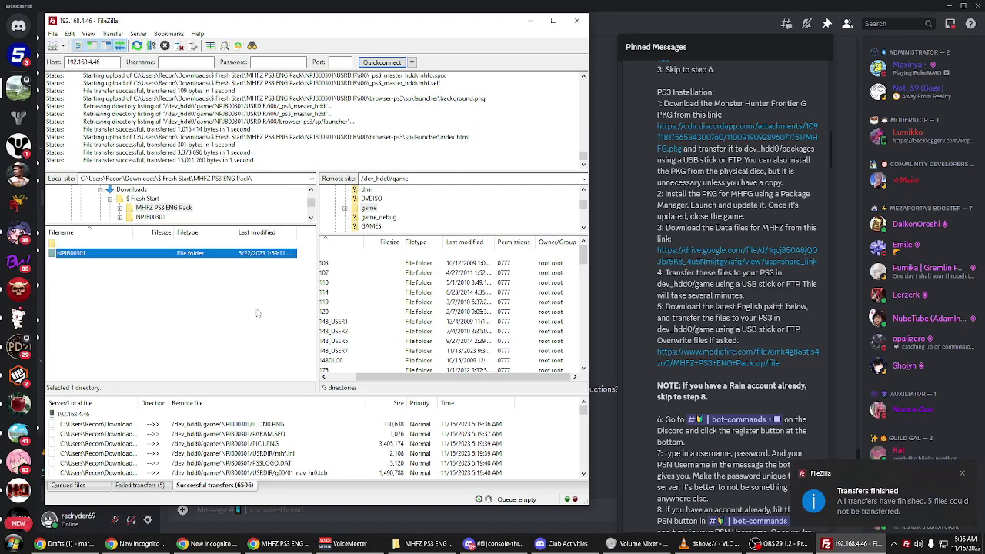
Step: Check the failed transfers list for entries from the English patch upload
{"action": "right_click", "coordinate": [259, 317]}
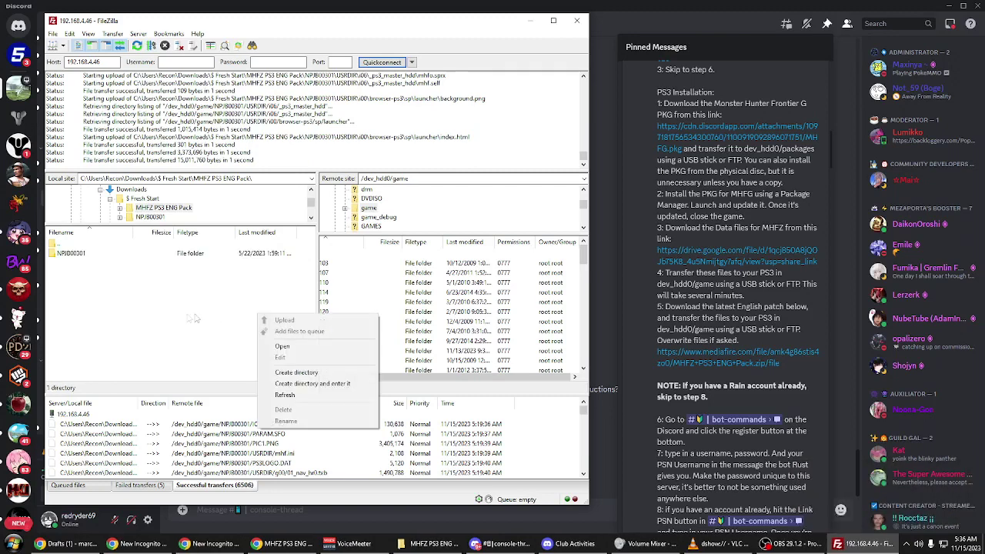
{"action": "left_click", "coordinate": [188, 318]}
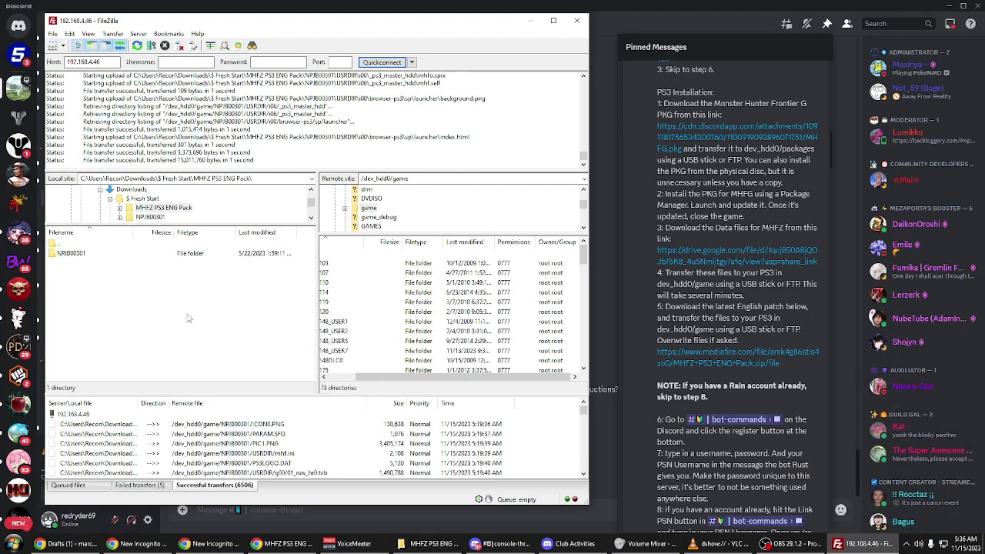
{"action": "left_click", "coordinate": [143, 486]}
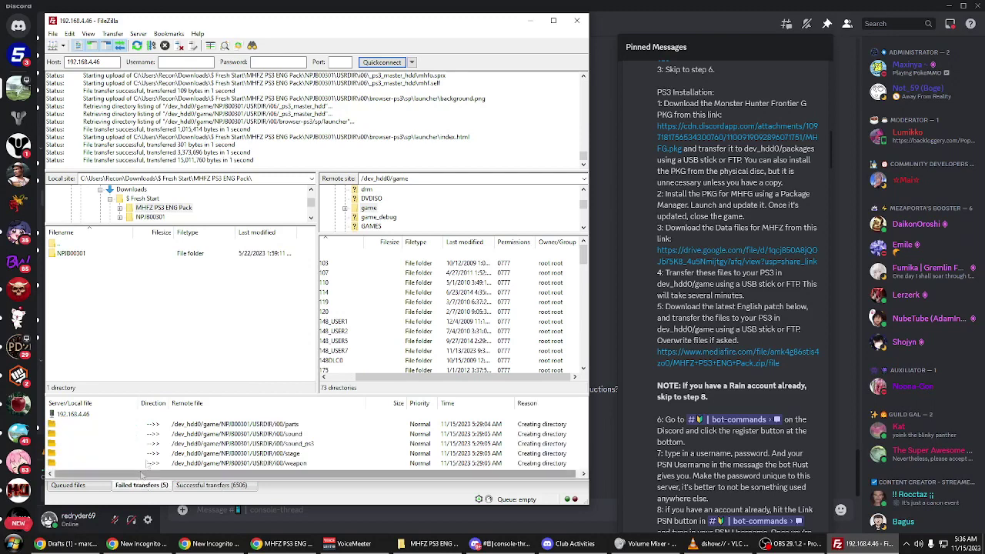
{"action": "right_click", "coordinate": [226, 331]}
{"action": "left_click", "coordinate": [183, 335]}
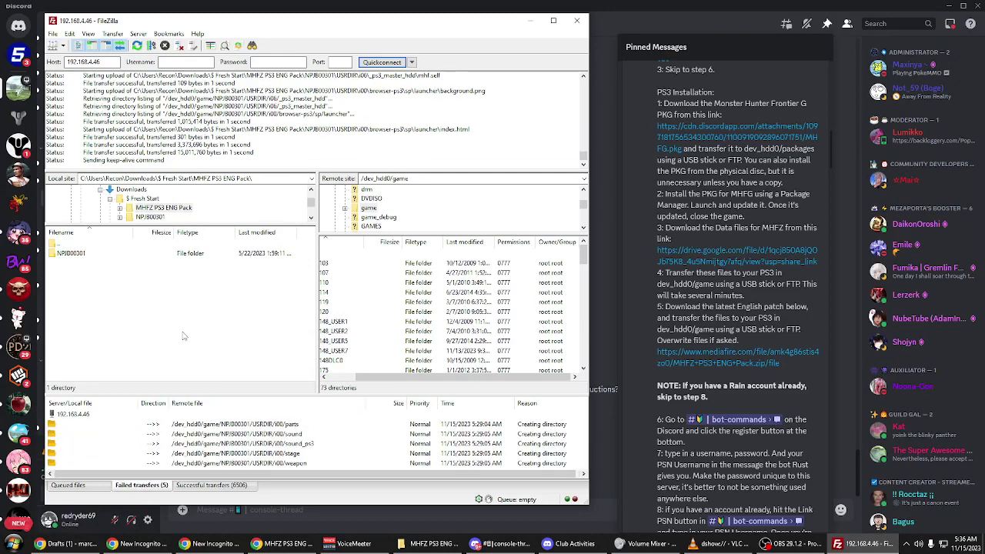
Step: Review the successful transfers list down to the latest ENG Pack files, widening the local file column to read the full paths
{"action": "left_click", "coordinate": [216, 486]}
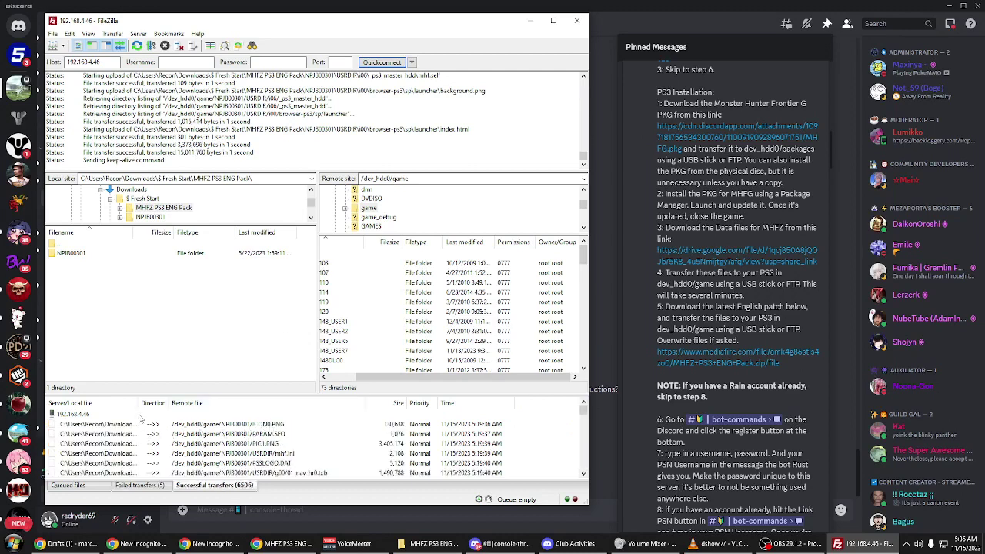
{"action": "left_click_drag", "start_coordinate": [139, 405], "coordinate": [323, 414]}
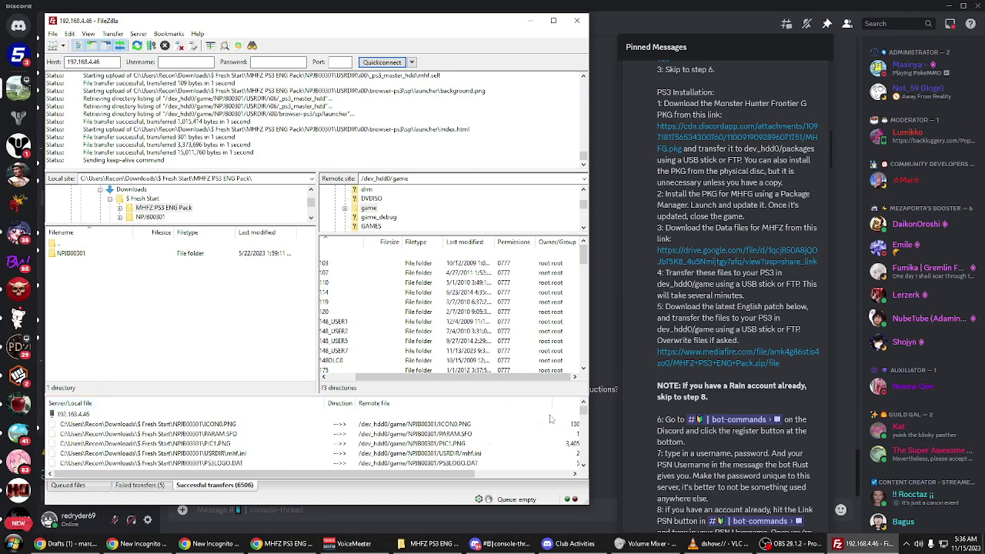
{"action": "left_click", "coordinate": [585, 414]}
{"action": "left_click_drag", "start_coordinate": [586, 414], "coordinate": [575, 461]}
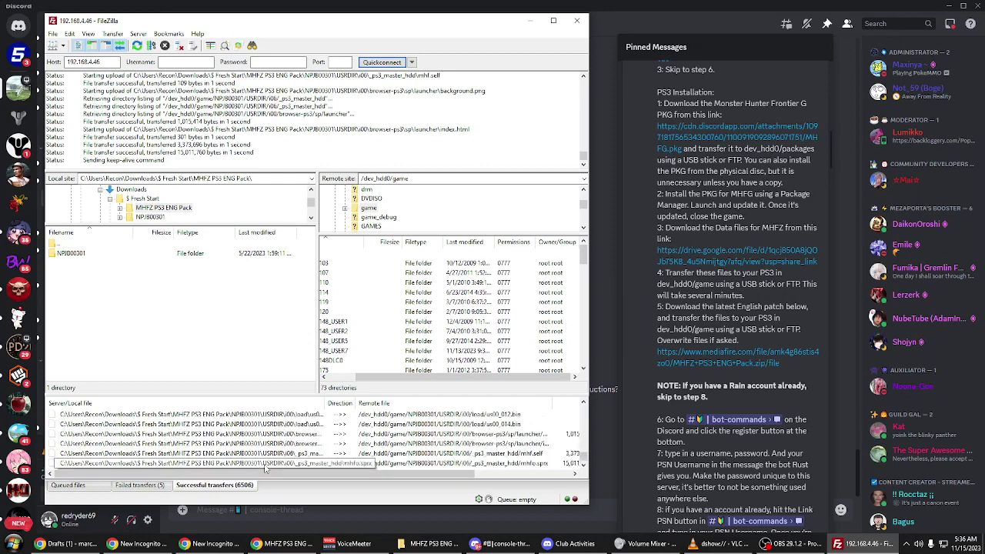
{"action": "left_click", "coordinate": [223, 463]}
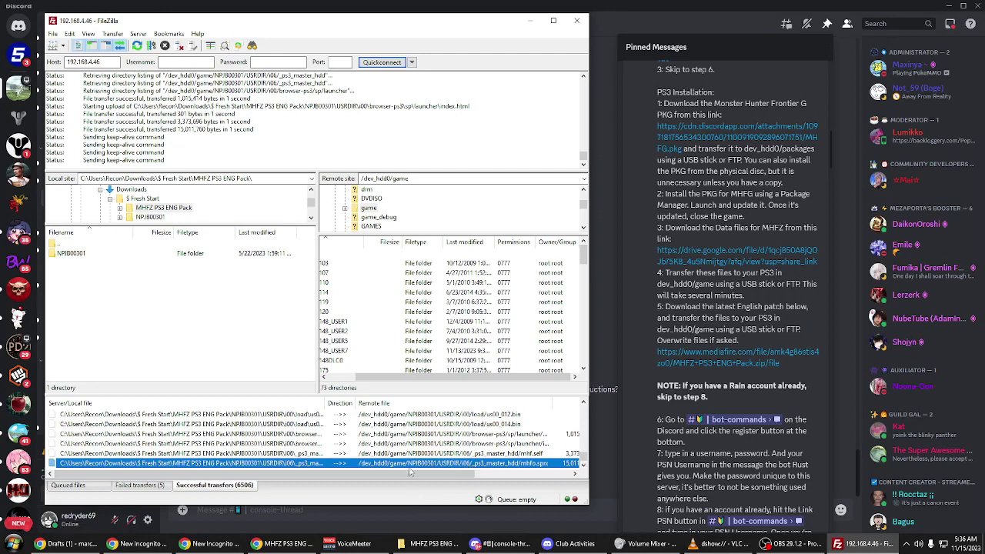
{"action": "scroll", "coordinate": [421, 461], "scroll_direction": "up", "scroll_amount": 3}
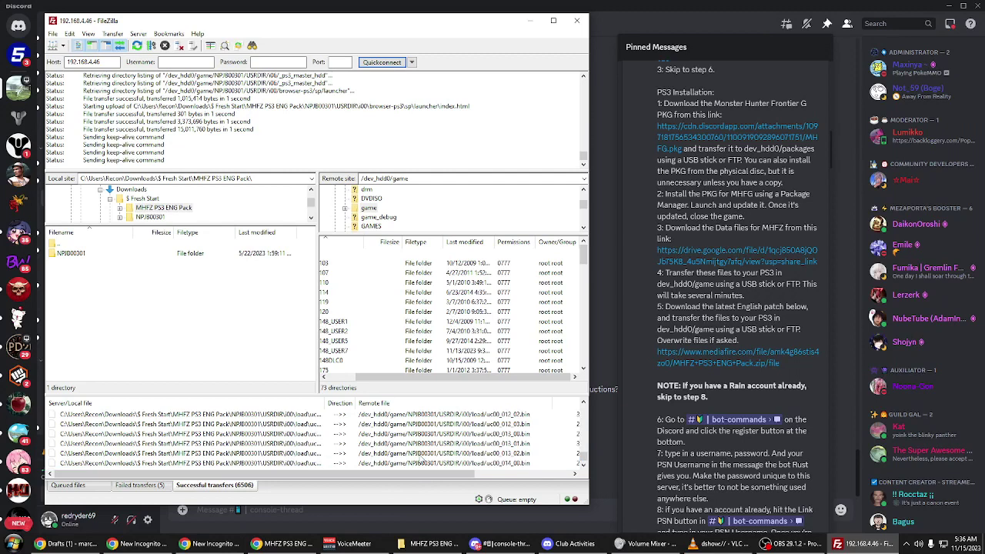
{"action": "scroll", "coordinate": [521, 453], "scroll_direction": "down", "scroll_amount": 3}
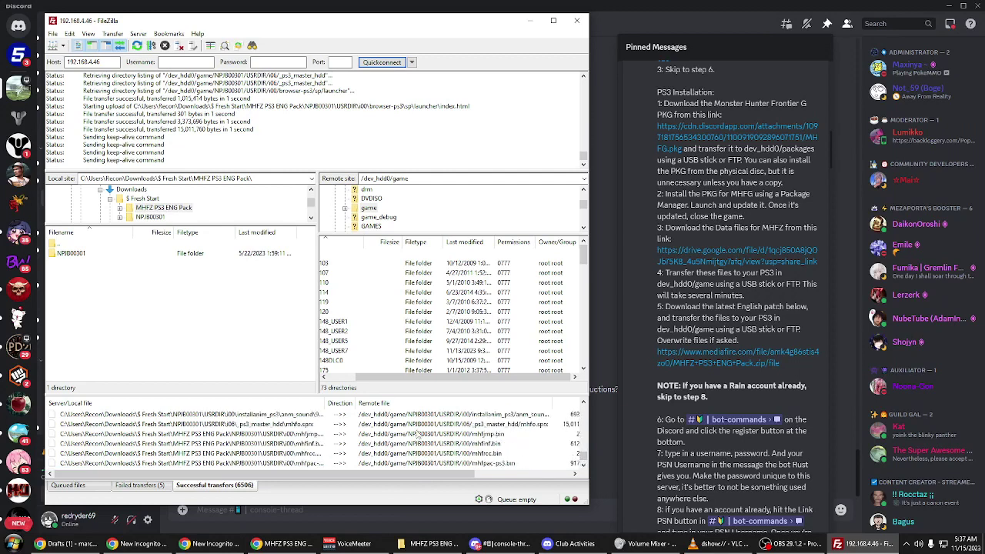
{"action": "scroll", "coordinate": [454, 468], "scroll_direction": "up", "scroll_amount": 3}
{"action": "scroll", "coordinate": [454, 466], "scroll_direction": "down", "scroll_amount": 3}
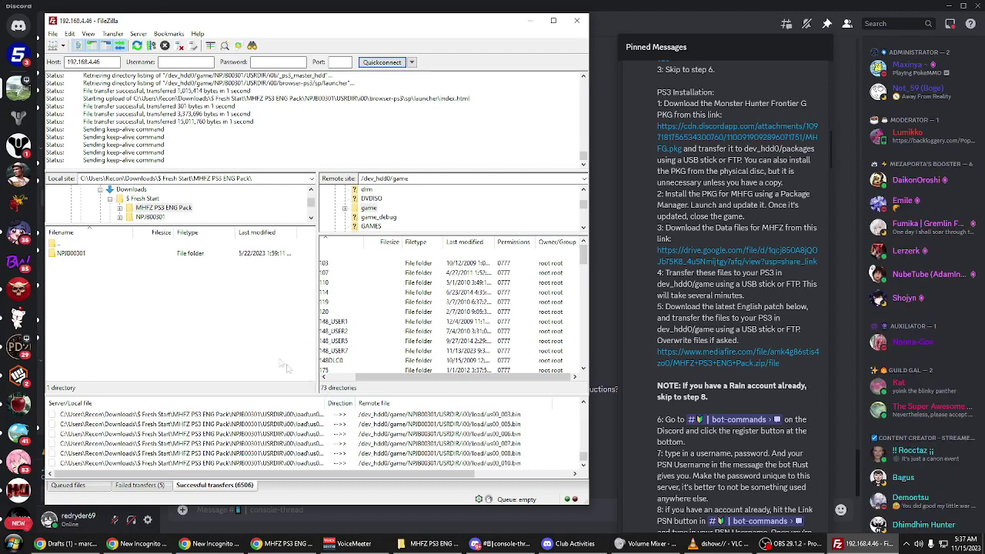
{"action": "scroll", "coordinate": [415, 381], "scroll_direction": "left", "scroll_amount": 2}
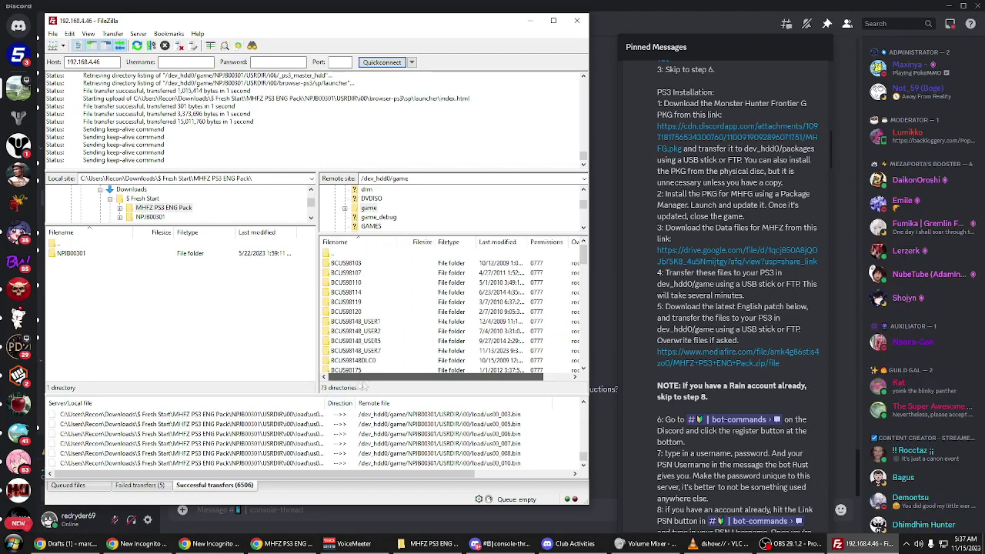
Step: Switch to Discord and read steps 6 to 10 of the pinned PS3 instructions on account linking and connecting
{"action": "left_click", "coordinate": [717, 332]}
{"action": "scroll", "coordinate": [718, 331], "scroll_direction": "down", "scroll_amount": 3}
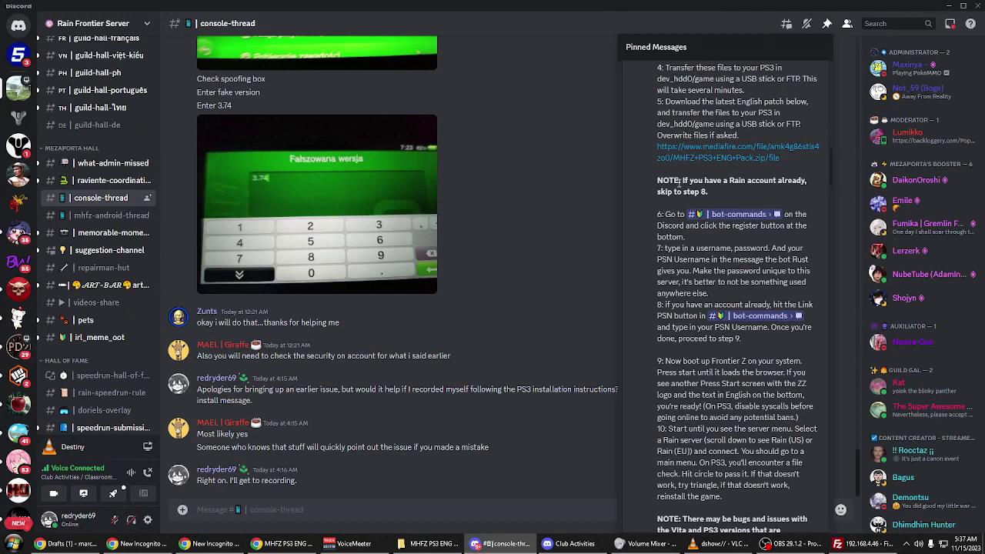
{"action": "left_click_drag", "start_coordinate": [658, 184], "coordinate": [719, 192]}
{"action": "left_click", "coordinate": [720, 194]}
{"action": "scroll", "coordinate": [677, 193], "scroll_direction": "down", "scroll_amount": 3}
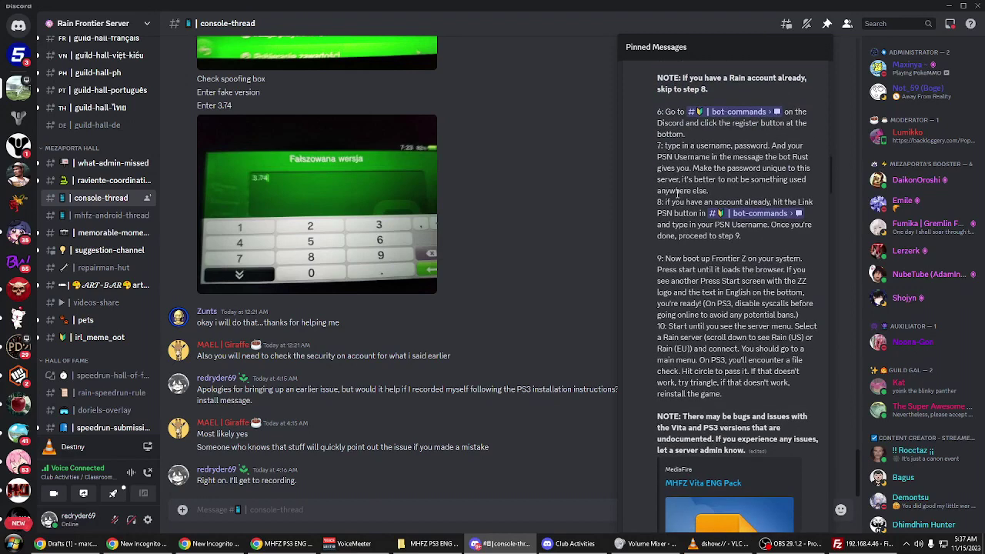
{"action": "scroll", "coordinate": [677, 193], "scroll_direction": "down", "scroll_amount": 1}
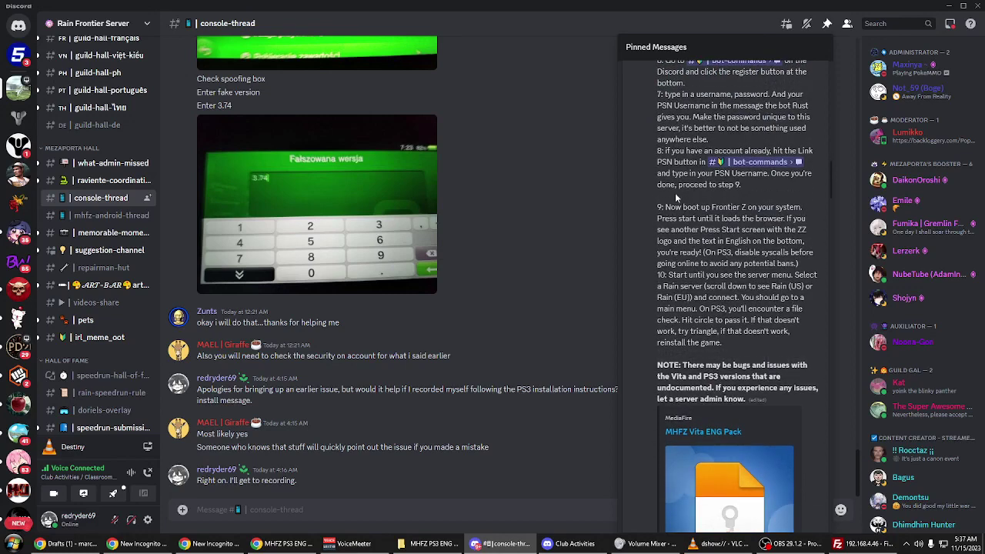
{"action": "scroll", "coordinate": [675, 193], "scroll_direction": "down", "scroll_amount": 3}
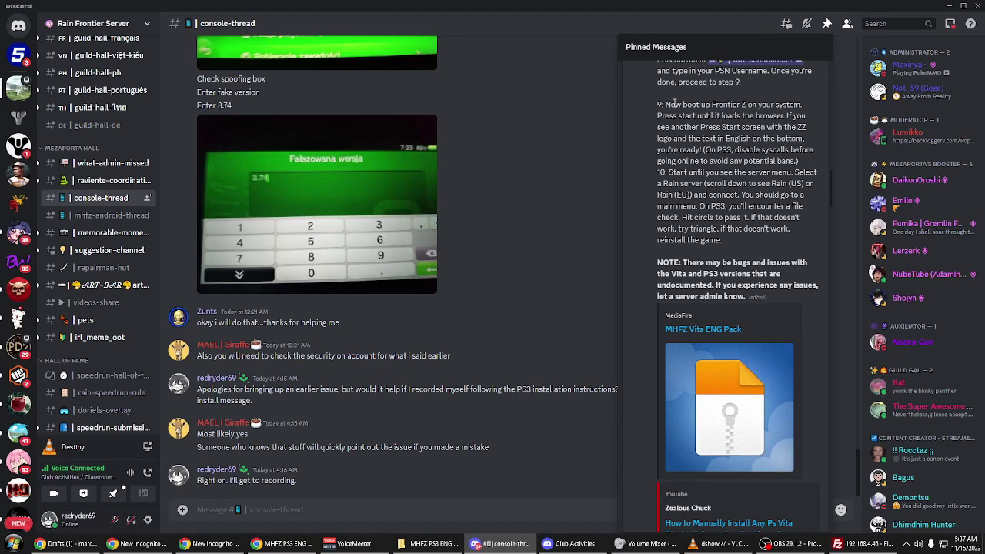
{"action": "scroll", "coordinate": [675, 104], "scroll_direction": "up", "scroll_amount": 3}
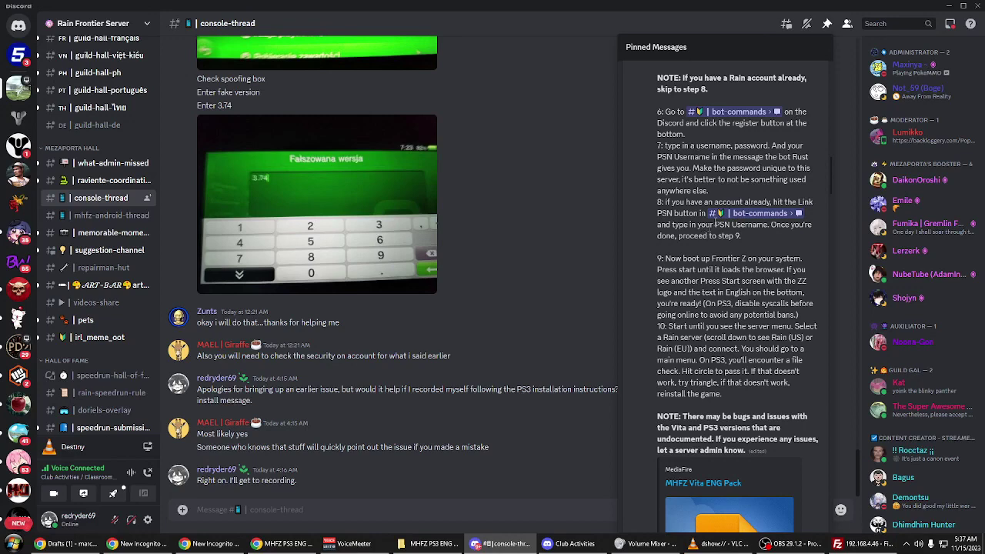
Step: Open the bot-commands channel, submit the PSN username through the Link PSN form, and check the bot's reply
{"action": "left_click", "coordinate": [761, 214]}
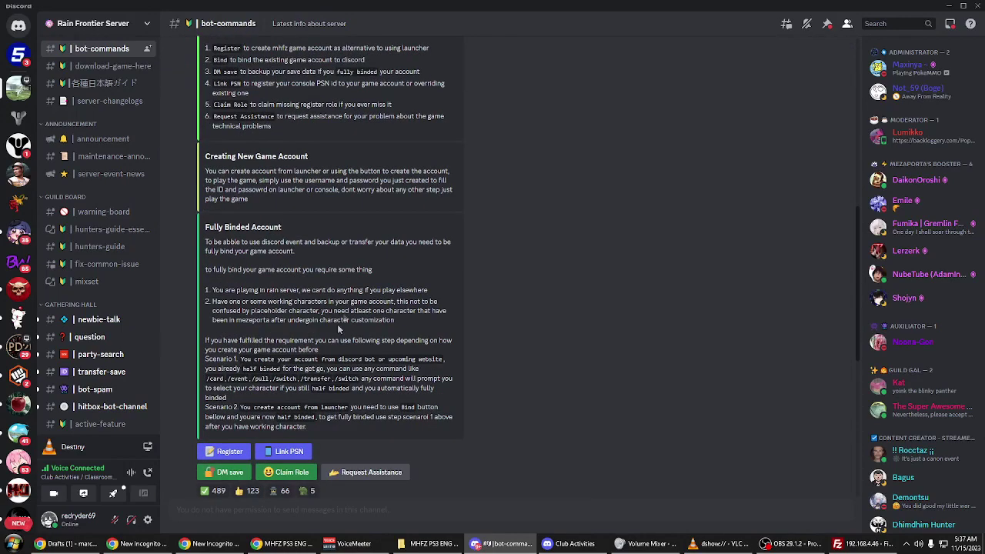
{"action": "left_click", "coordinate": [285, 454]}
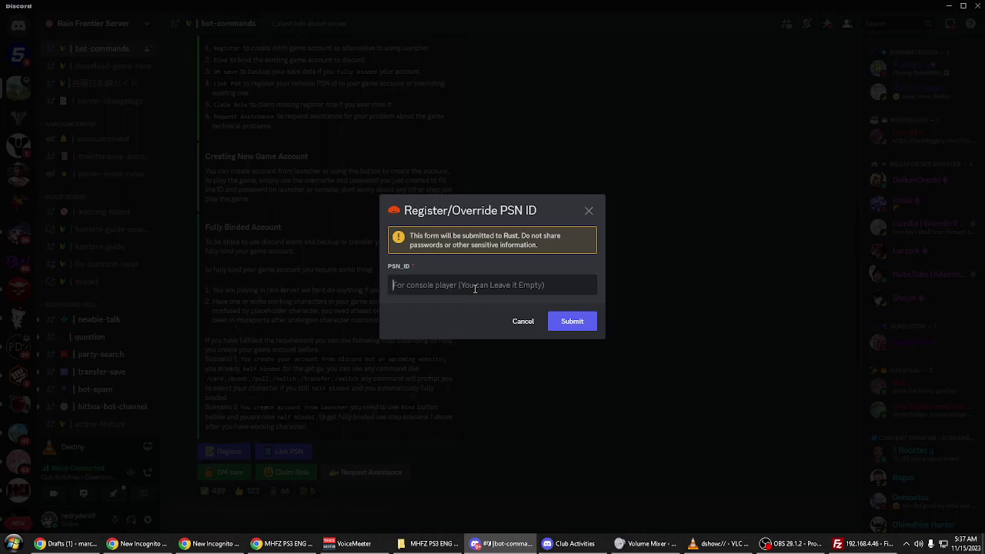
{"action": "left_click", "coordinate": [52, 545]}
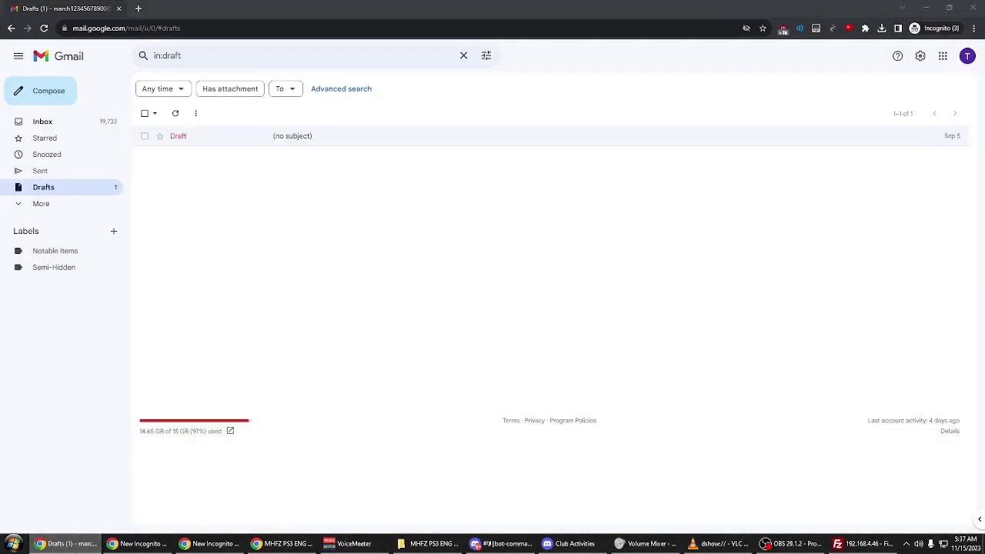
{"action": "left_click", "coordinate": [52, 545]}
{"action": "left_click", "coordinate": [497, 283]}
{"action": "type", "text": "A_Cup_of__Milk"}
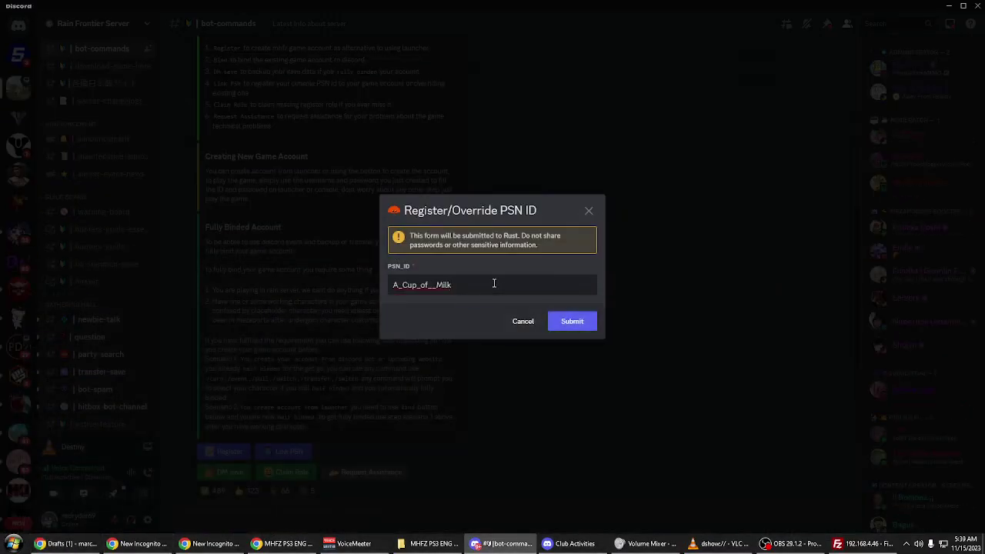
{"action": "left_click", "coordinate": [590, 324]}
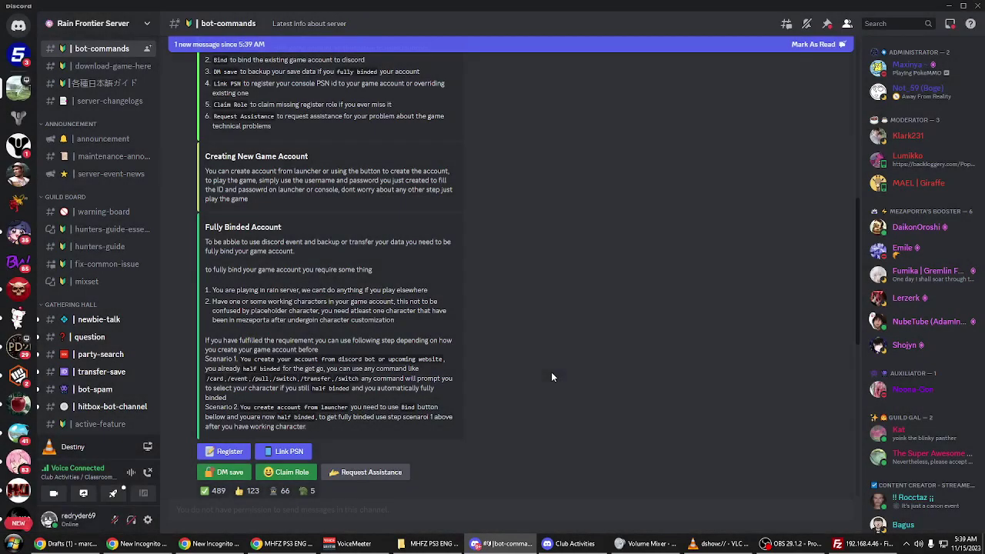
{"action": "scroll", "coordinate": [551, 377], "scroll_direction": "down", "scroll_amount": 3}
{"action": "scroll", "coordinate": [552, 377], "scroll_direction": "down", "scroll_amount": 3}
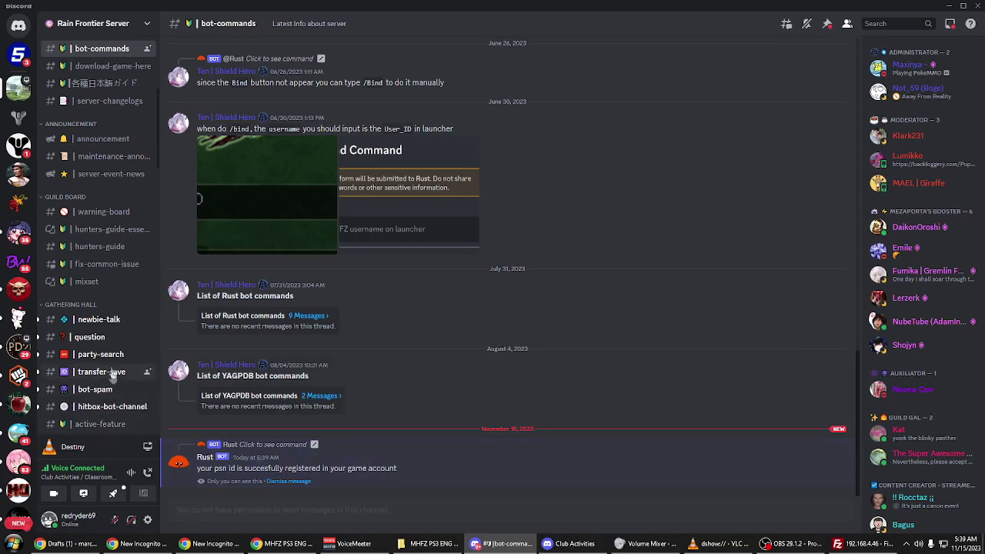
Step: Return to the console-thread channel and reopen the pinned Monster Hunter Frontier Z installation guide
{"action": "scroll", "coordinate": [111, 377], "scroll_direction": "down", "scroll_amount": 5}
{"action": "scroll", "coordinate": [111, 350], "scroll_direction": "down", "scroll_amount": 3}
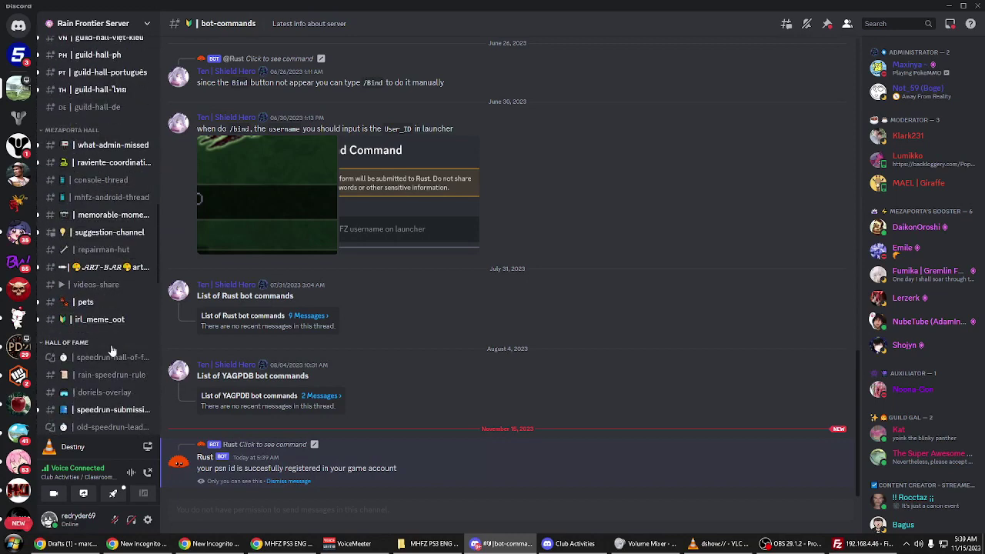
{"action": "left_click", "coordinate": [109, 182]}
{"action": "left_click", "coordinate": [827, 24]}
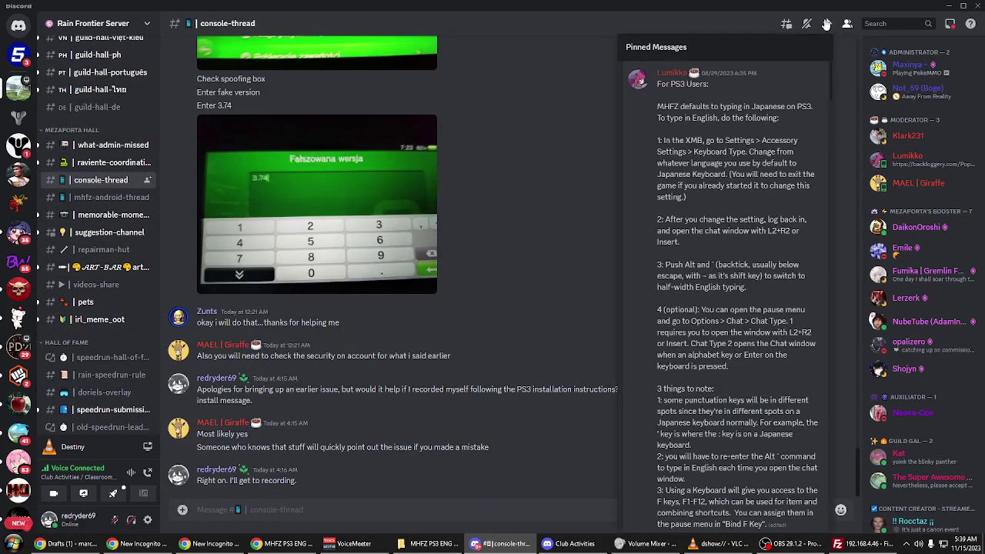
{"action": "scroll", "coordinate": [756, 308], "scroll_direction": "down", "scroll_amount": 6}
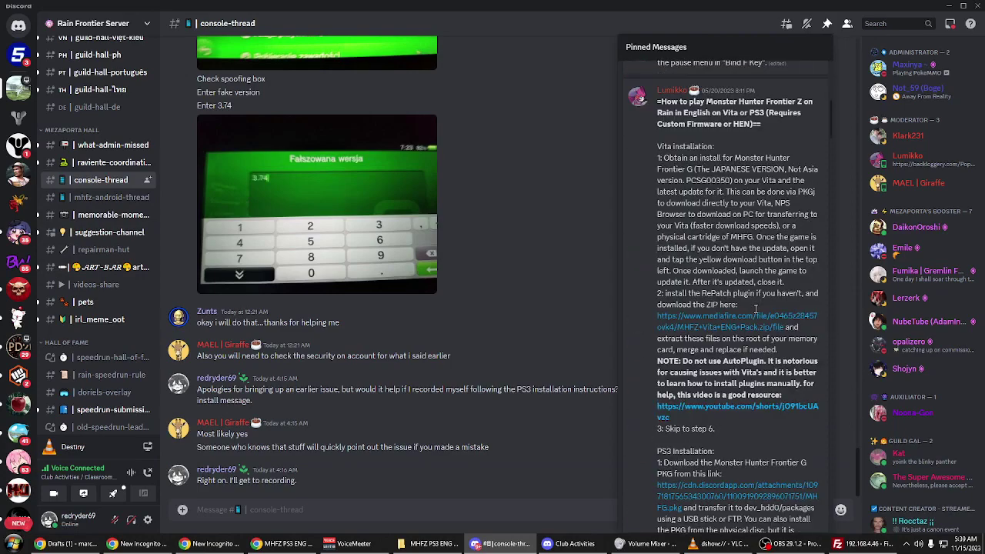